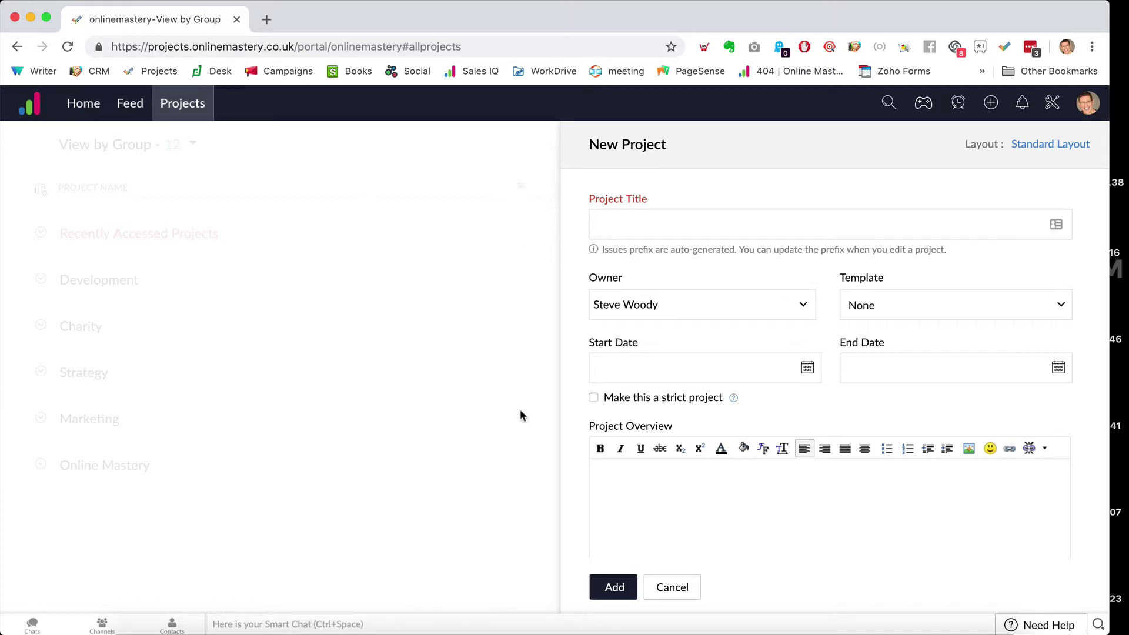
# - Title the new project Test and set its start date to 01-12-2018
pyautogui.click(703, 221)
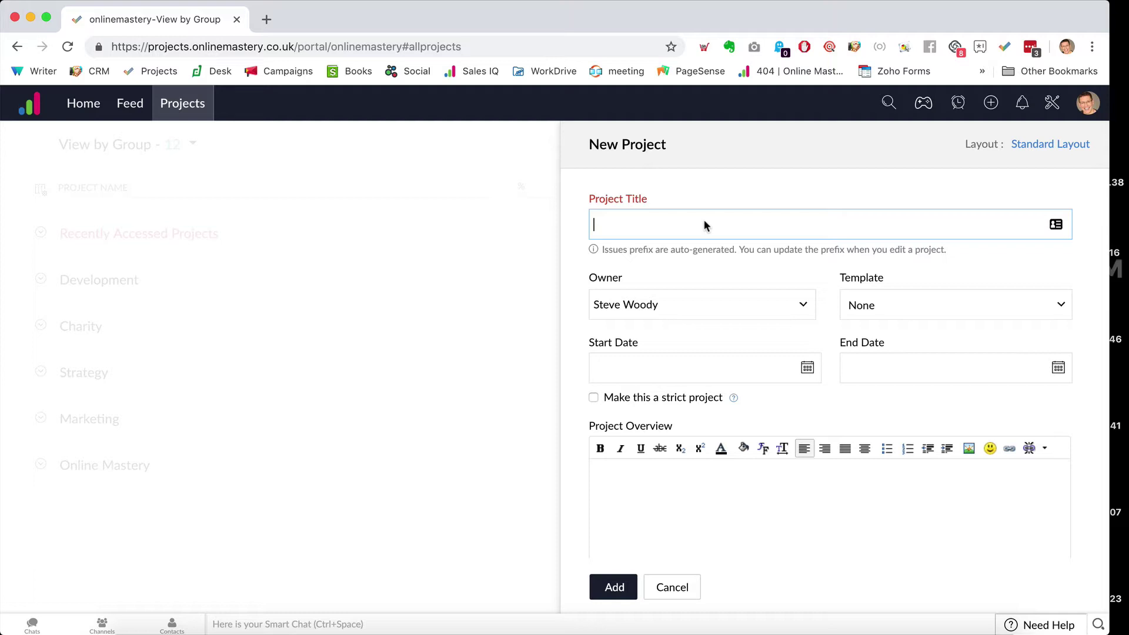
pyautogui.write('Test')
pyautogui.click(805, 371)
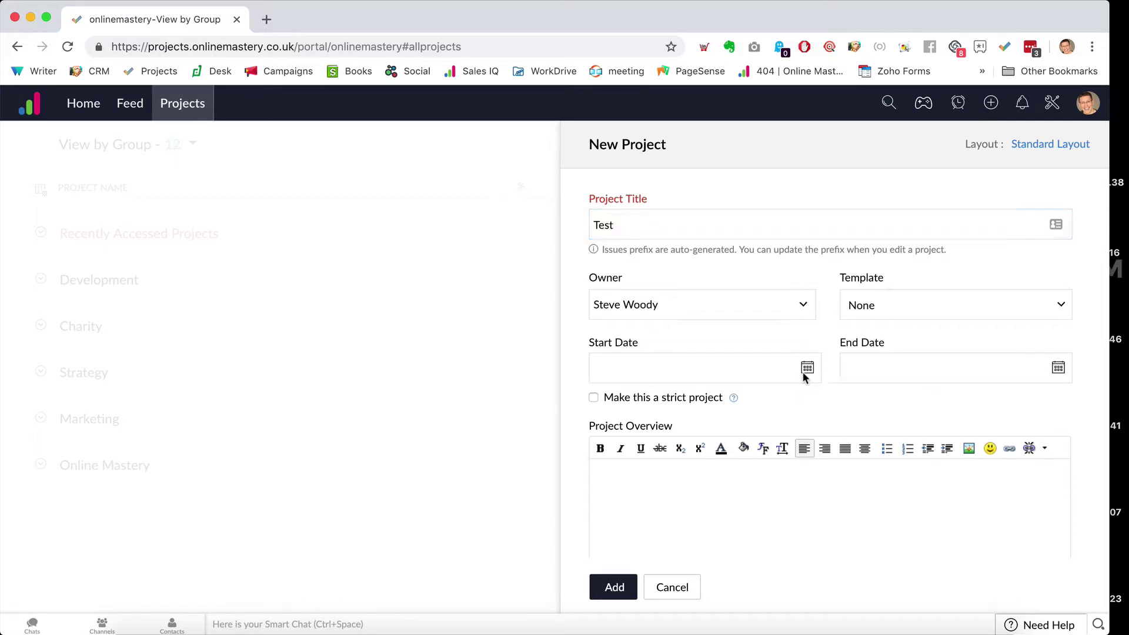
pyautogui.click(779, 441)
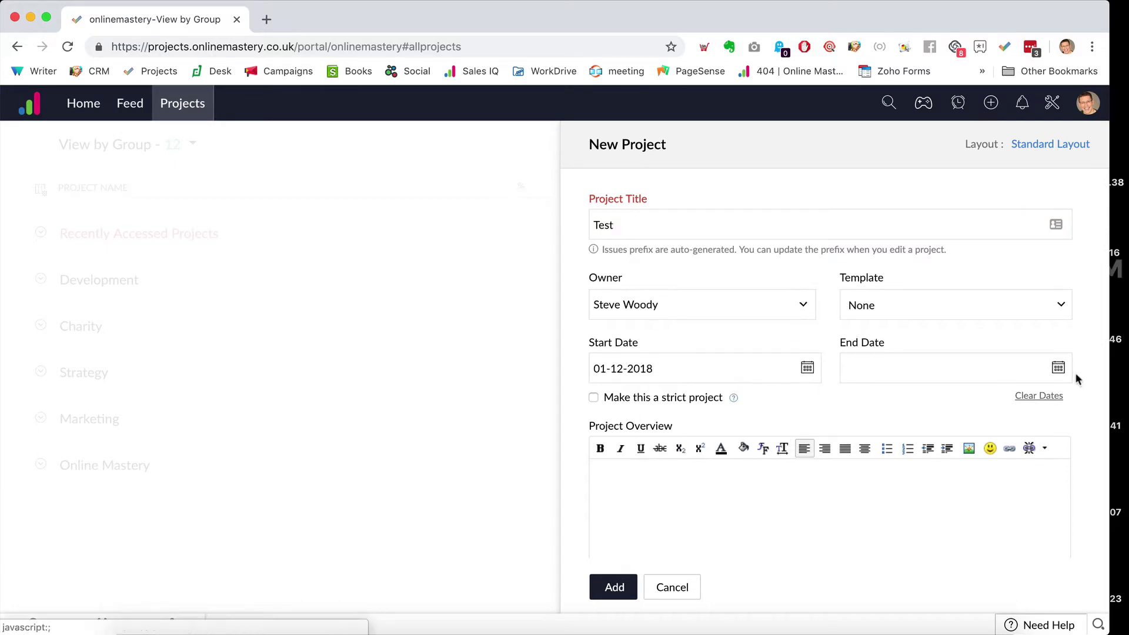
# - Set the project's end date to 28-02-2019 and enter the overview text "This is a test project"
pyautogui.click(1058, 368)
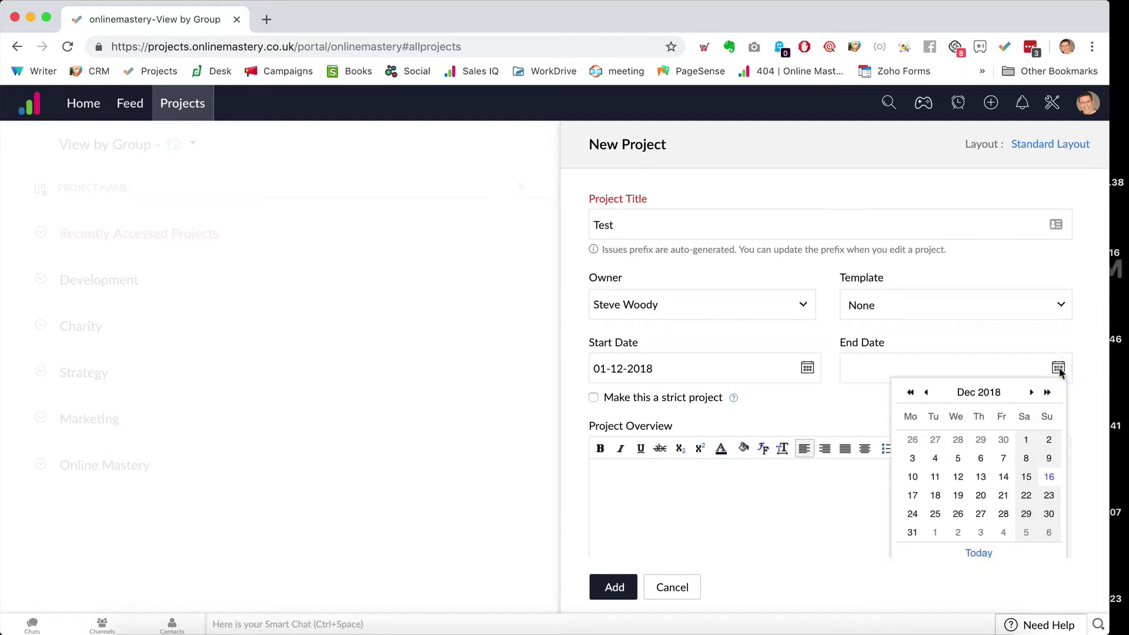
pyautogui.click(1031, 399)
pyautogui.click(1030, 399)
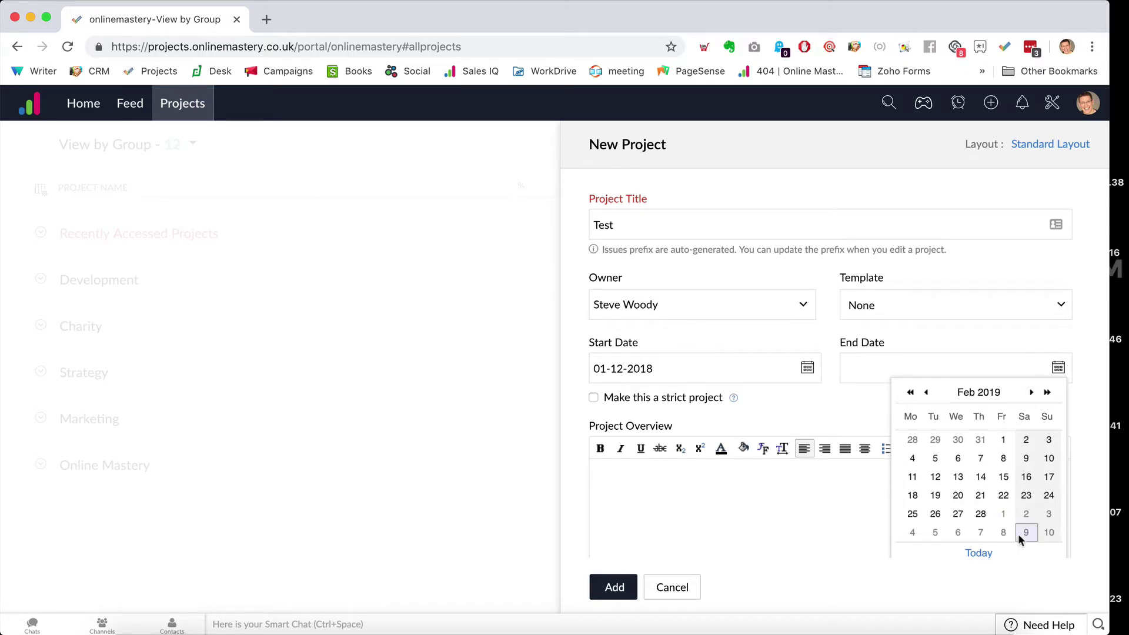
pyautogui.click(981, 514)
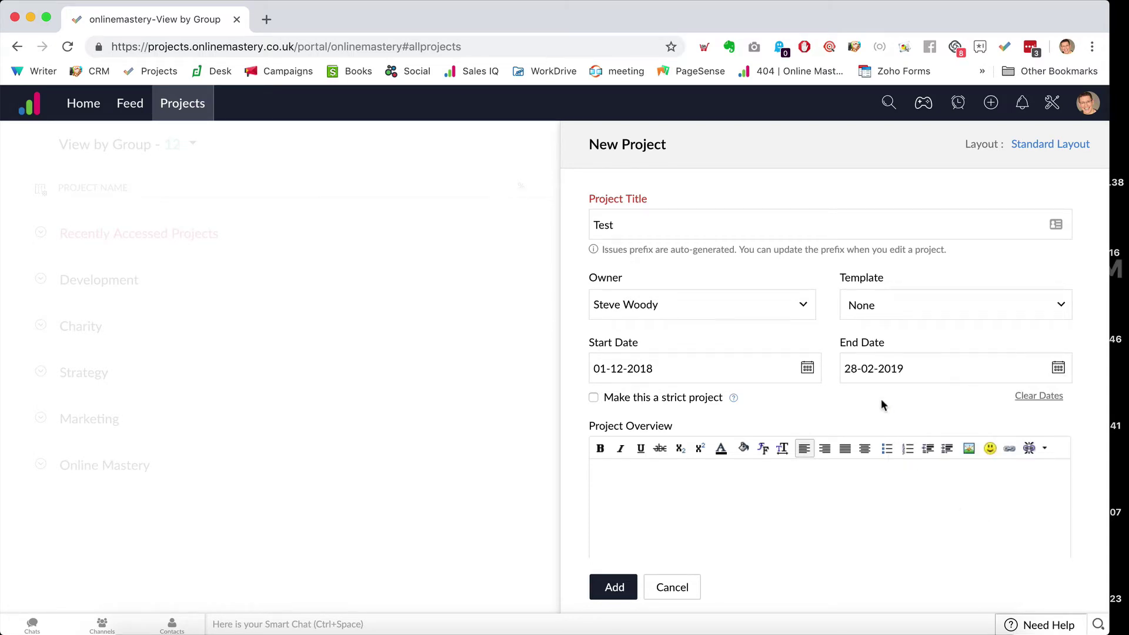
pyautogui.click(768, 477)
pyautogui.write('This is a test project')
# - Set the project budget to be based on an amount of 1000 GBP and the default billing status to Billable
pyautogui.scroll(-4, 825, 313)
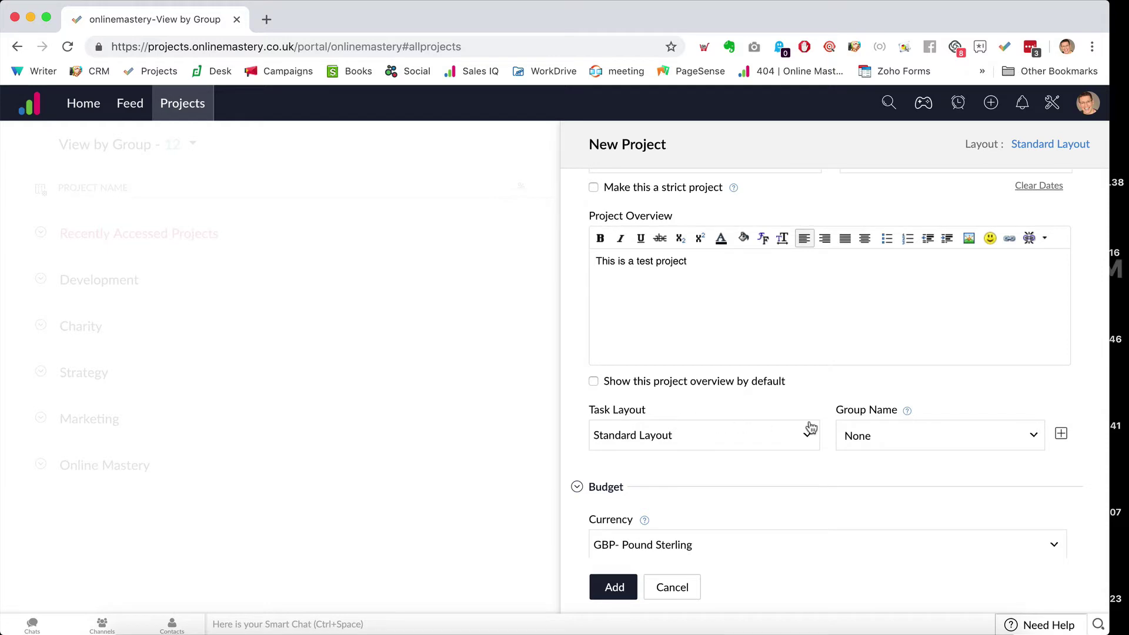
pyautogui.scroll(-3, 846, 471)
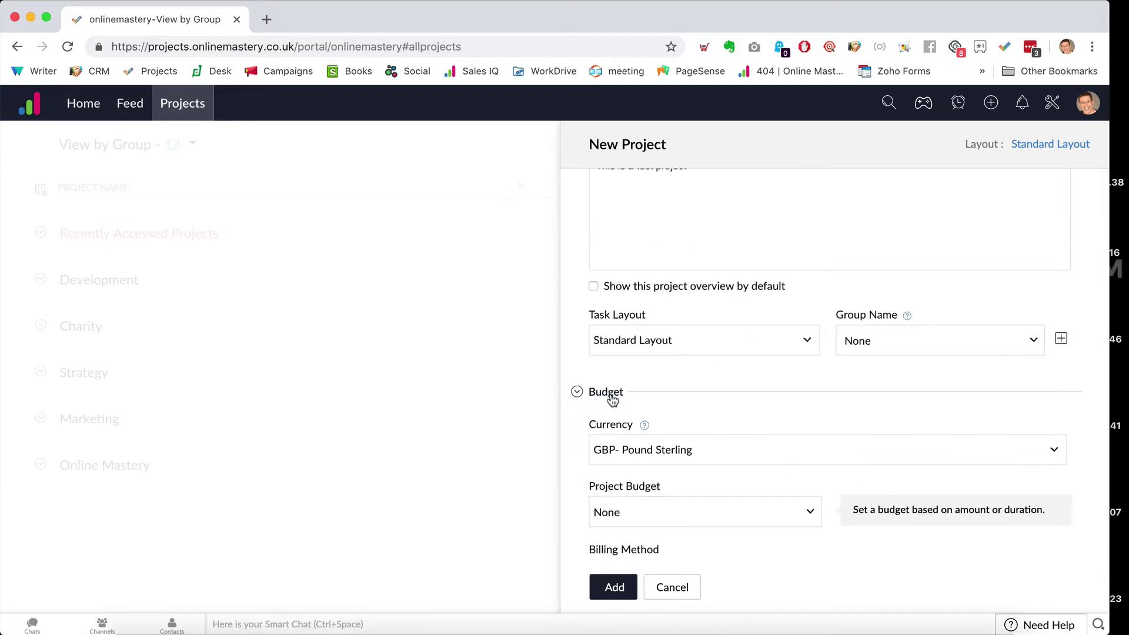
pyautogui.scroll(-3, 688, 411)
pyautogui.click(643, 426)
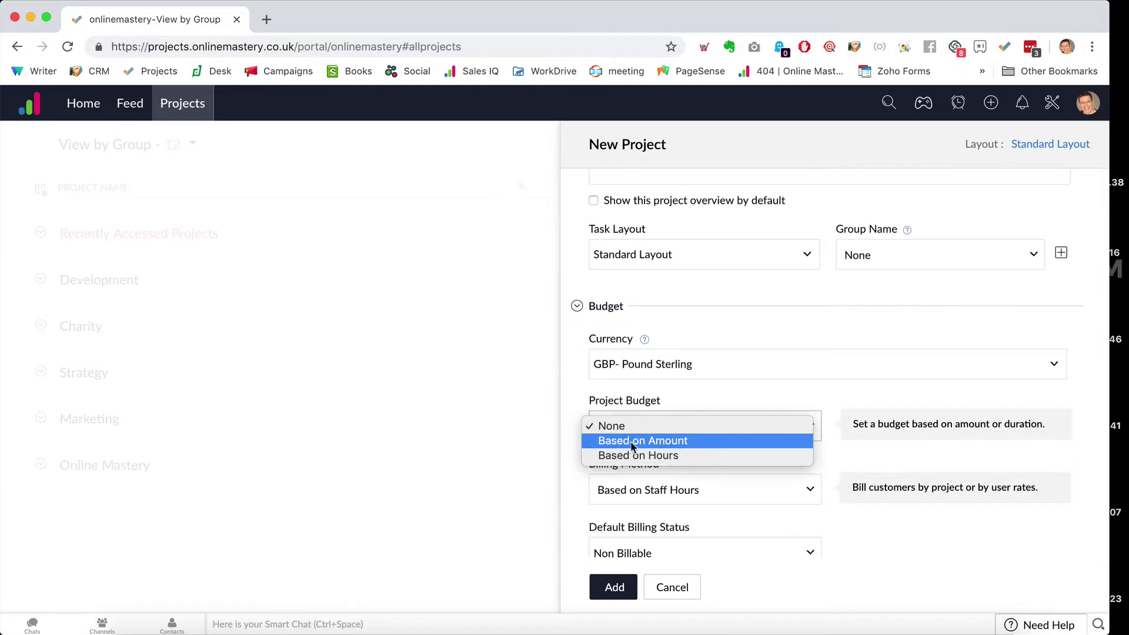
pyautogui.click(629, 441)
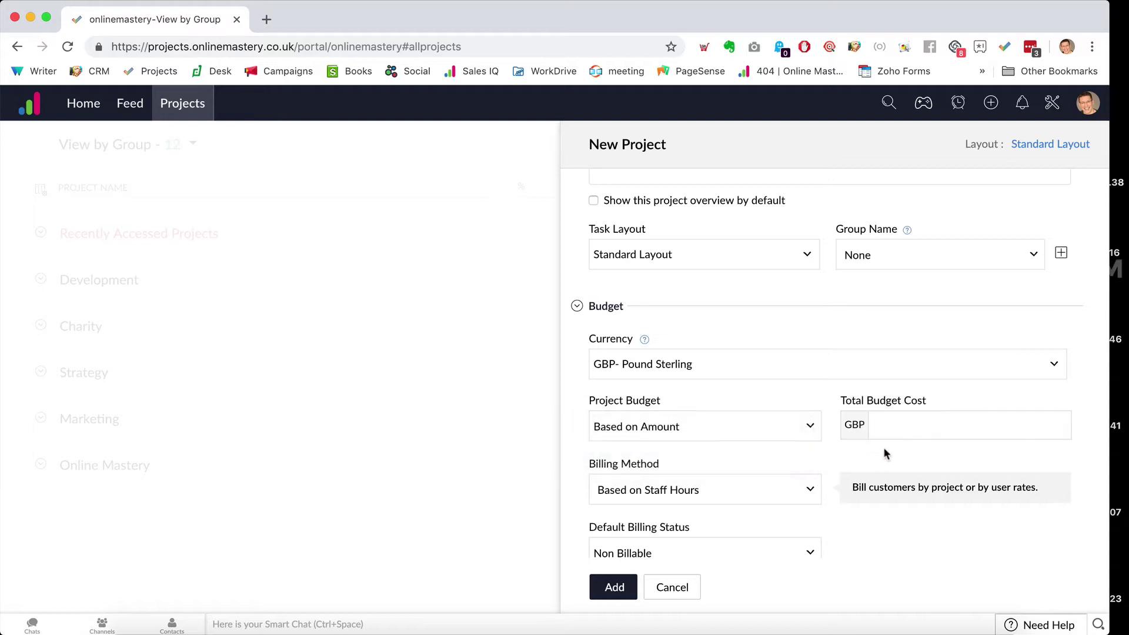
pyautogui.click(891, 426)
pyautogui.write('1000')
pyautogui.scroll(-3, 831, 474)
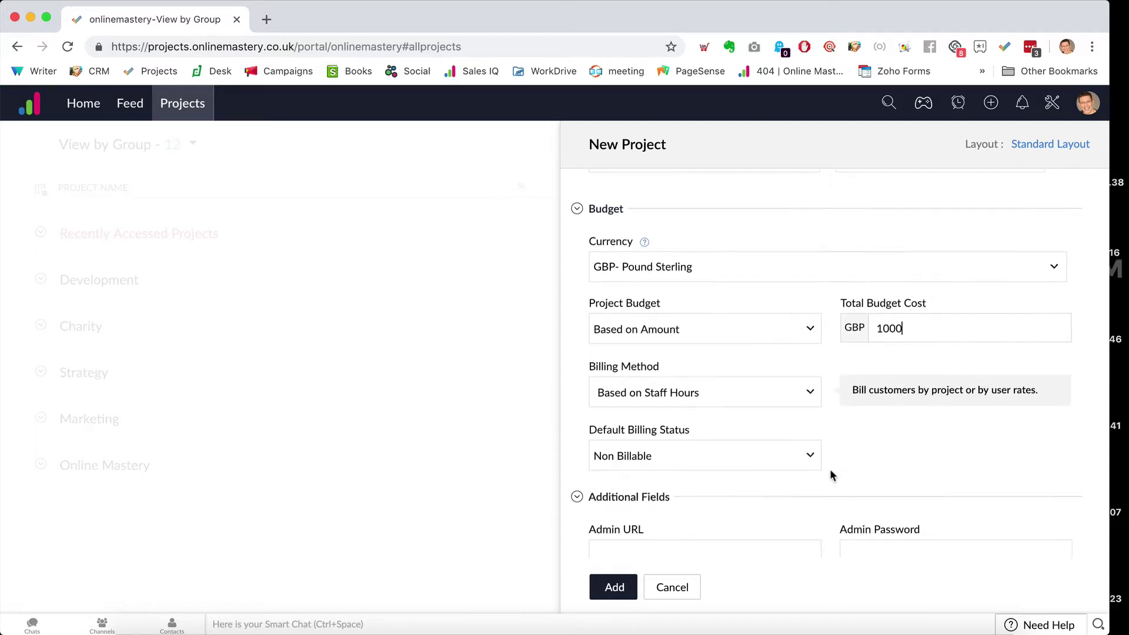
pyautogui.click(674, 458)
pyautogui.click(682, 468)
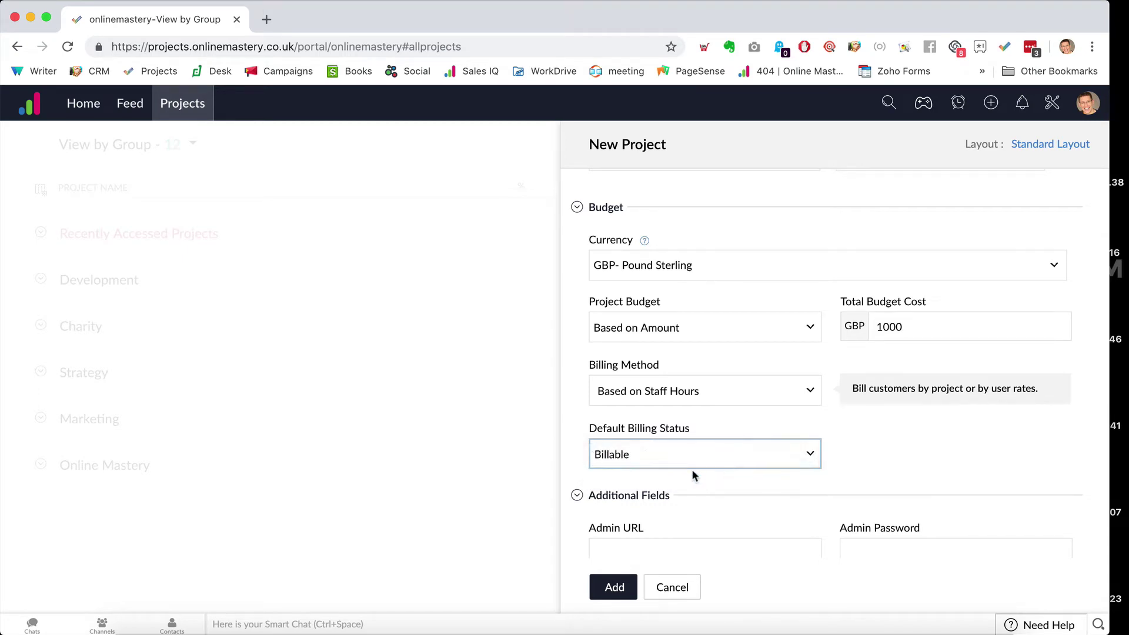
# - Make the project access Public so portal users can view and follow it, and add the project
pyautogui.scroll(-4, 859, 474)
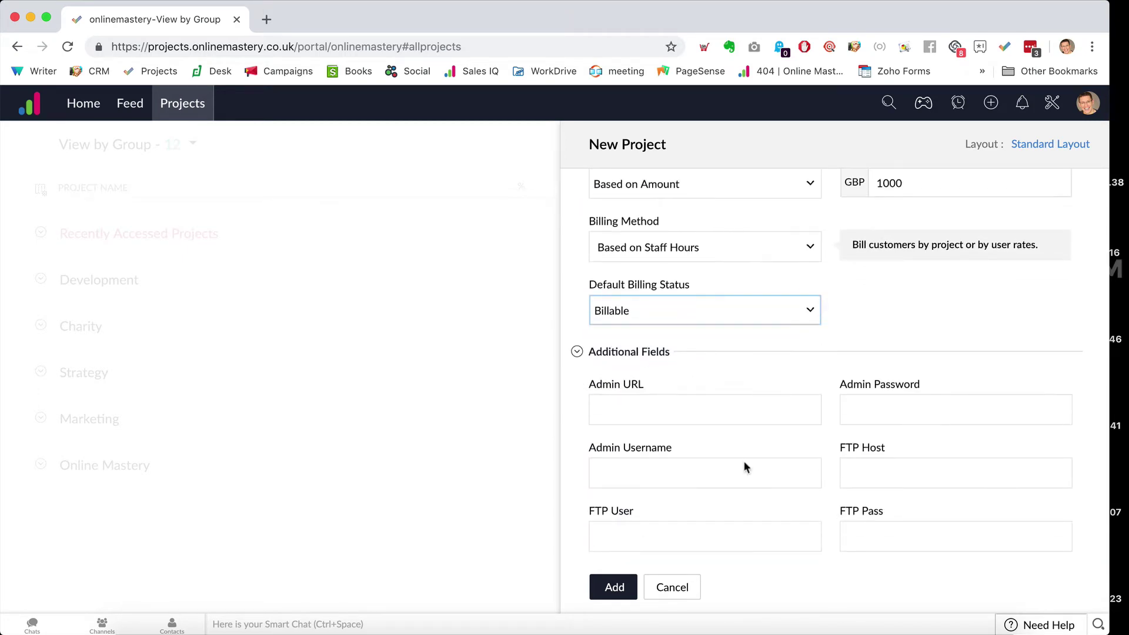
pyautogui.scroll(-2, 656, 459)
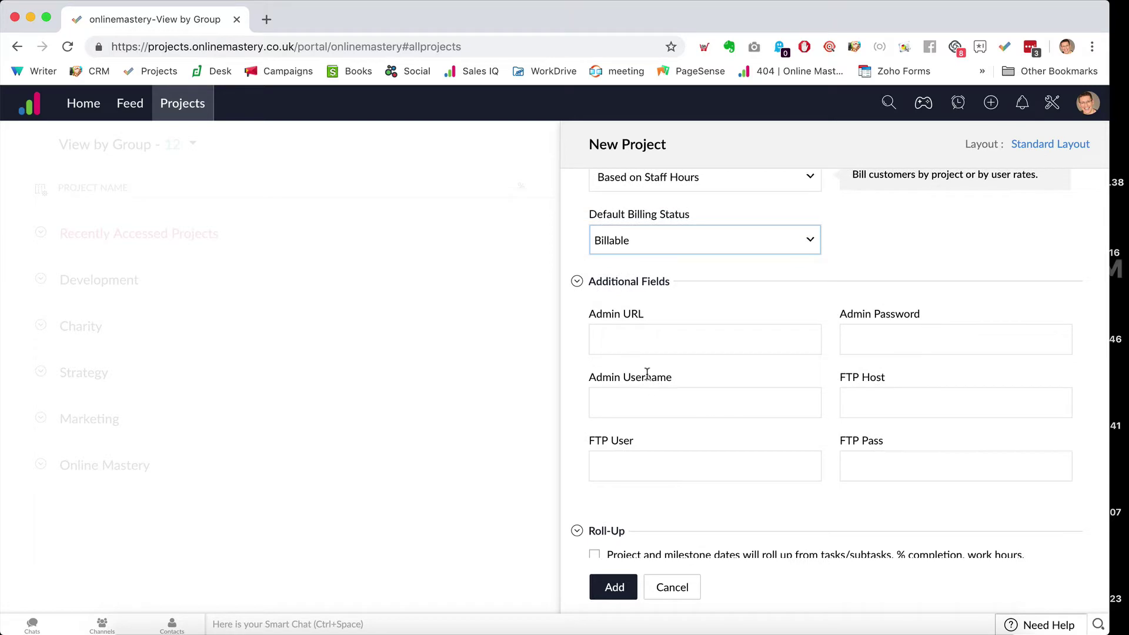
pyautogui.scroll(-2, 732, 382)
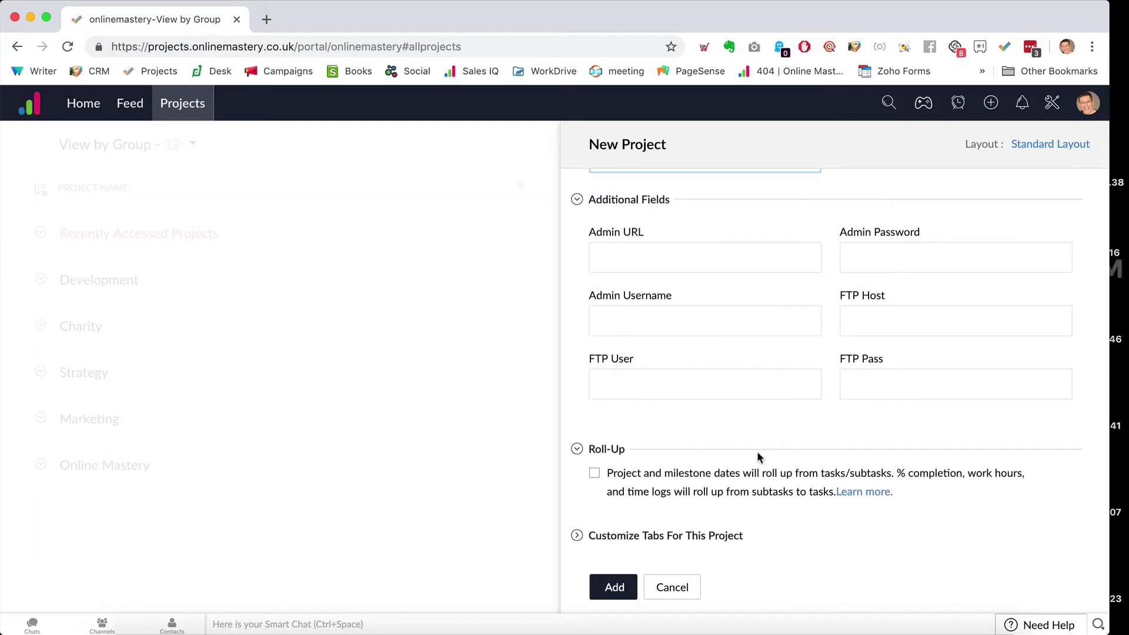
pyautogui.scroll(-4, 757, 451)
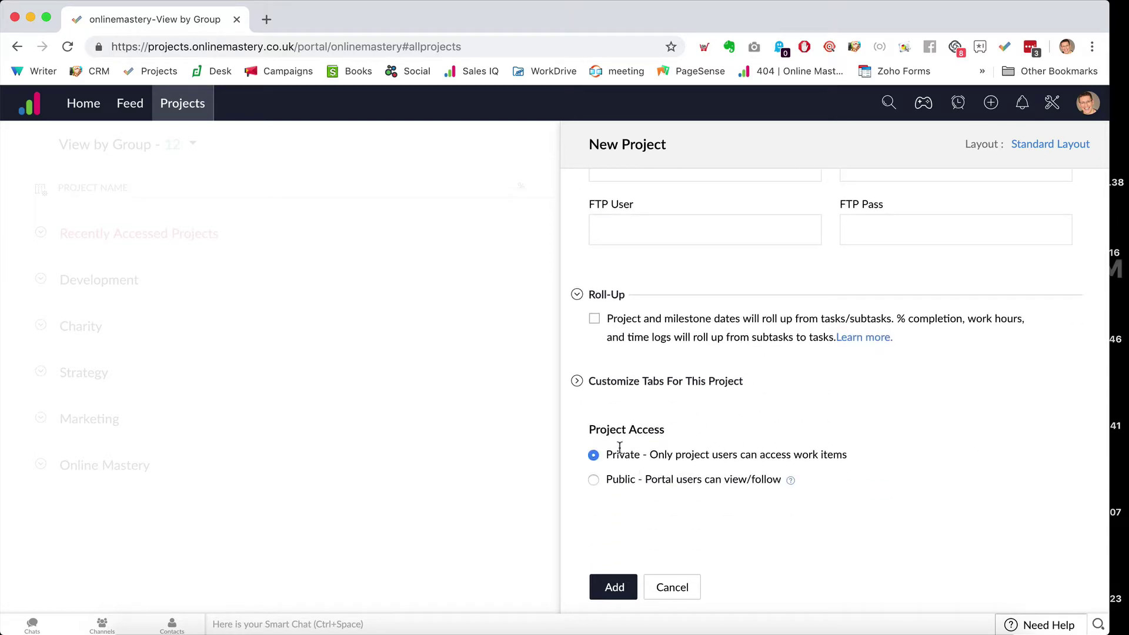
pyautogui.click(594, 480)
pyautogui.click(609, 589)
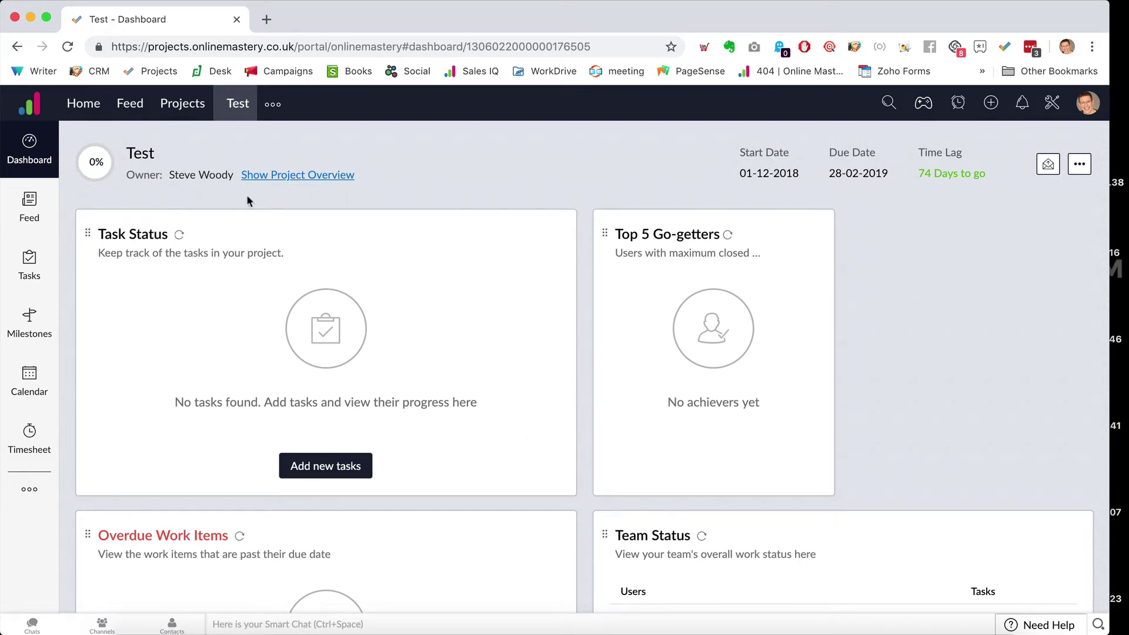
# - Examine the Test project's overview and review the widgets on its dashboard
pyautogui.click(312, 175)
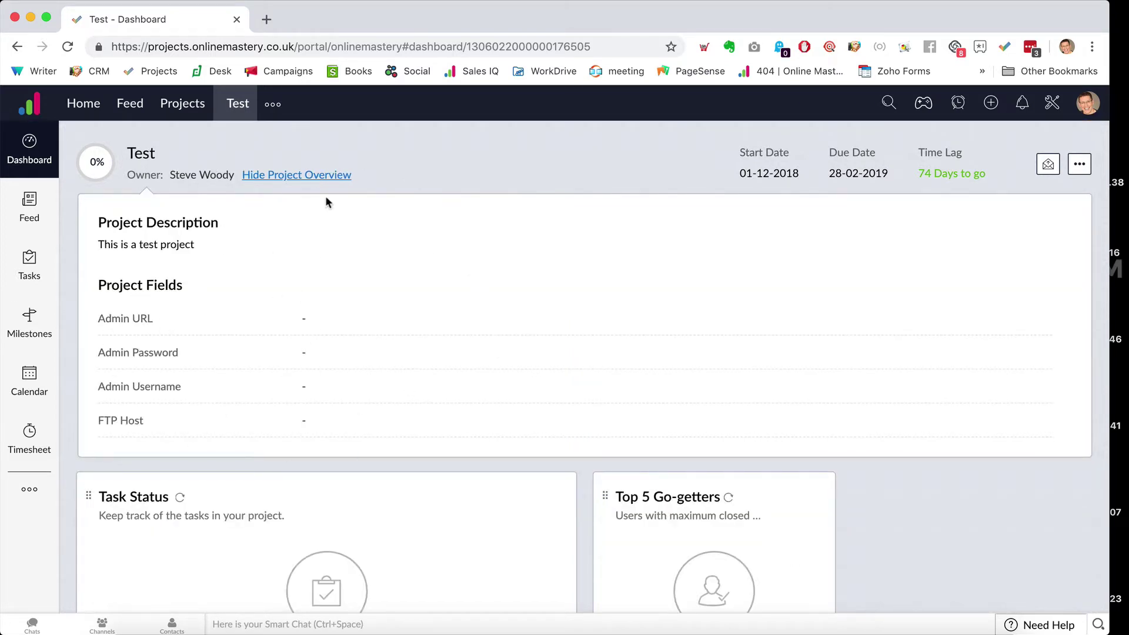
pyautogui.click(291, 177)
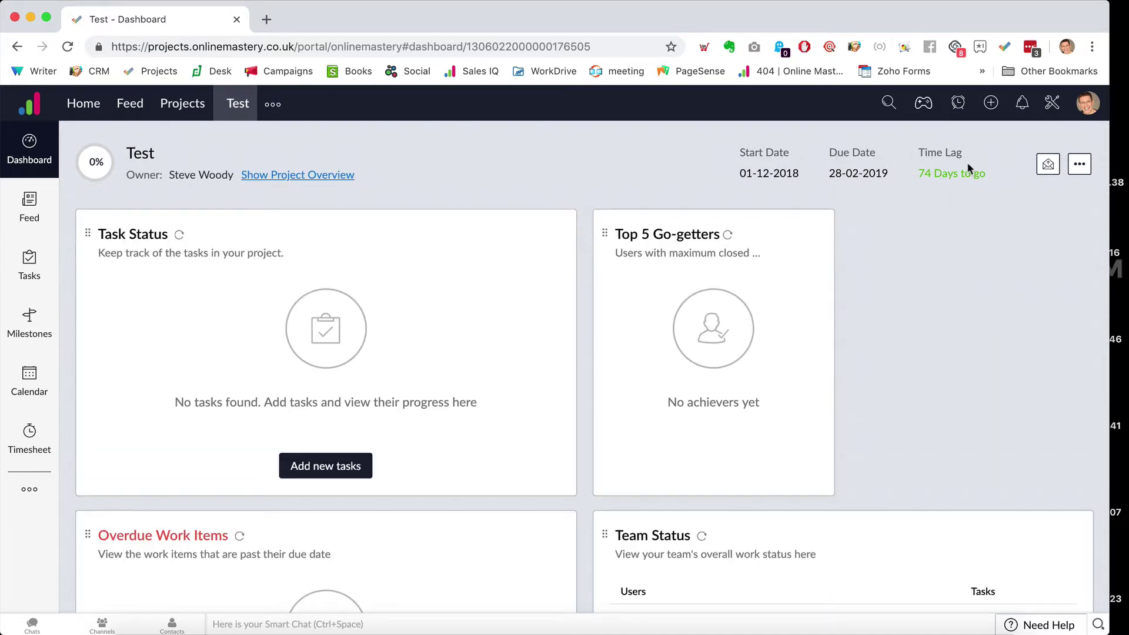
pyautogui.scroll(-10, 426, 469)
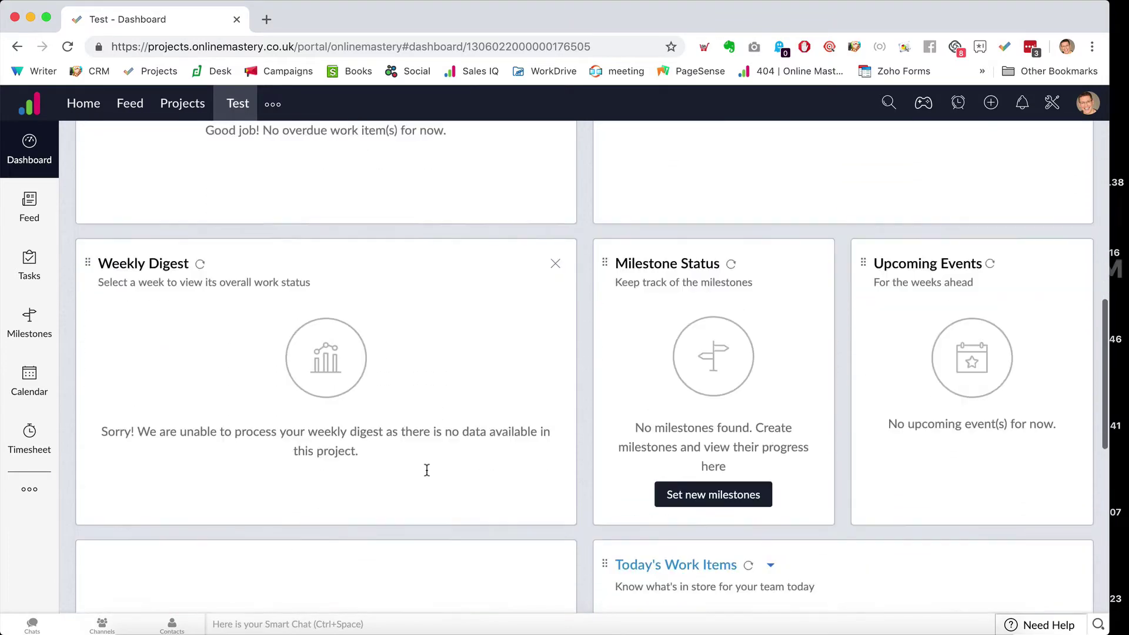
pyautogui.scroll(-6, 427, 470)
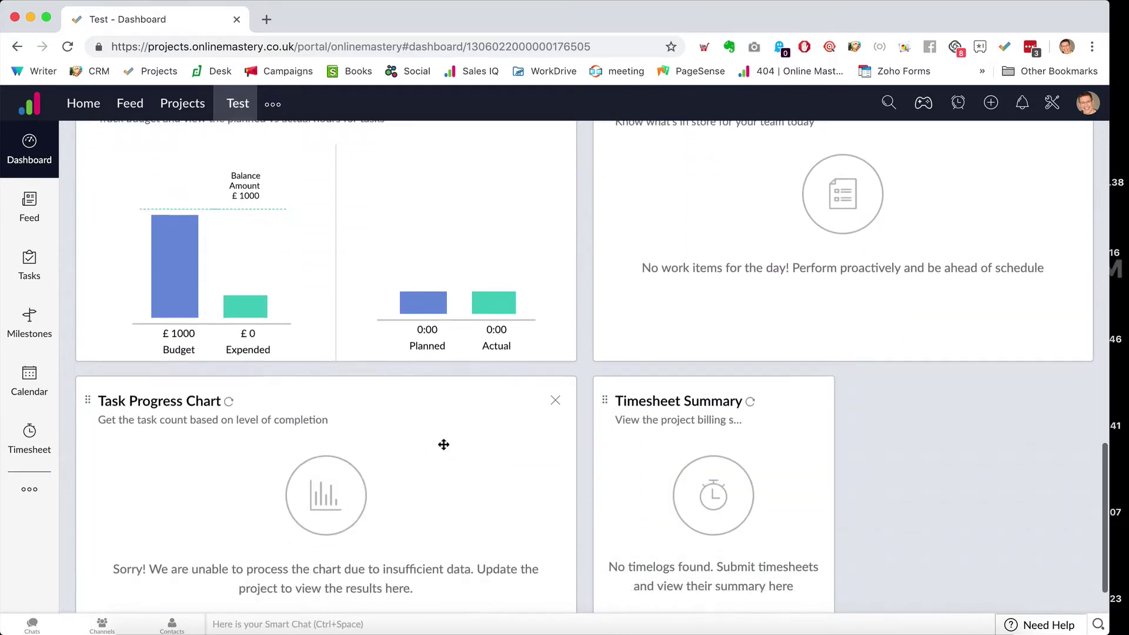
pyautogui.scroll(-1, 444, 445)
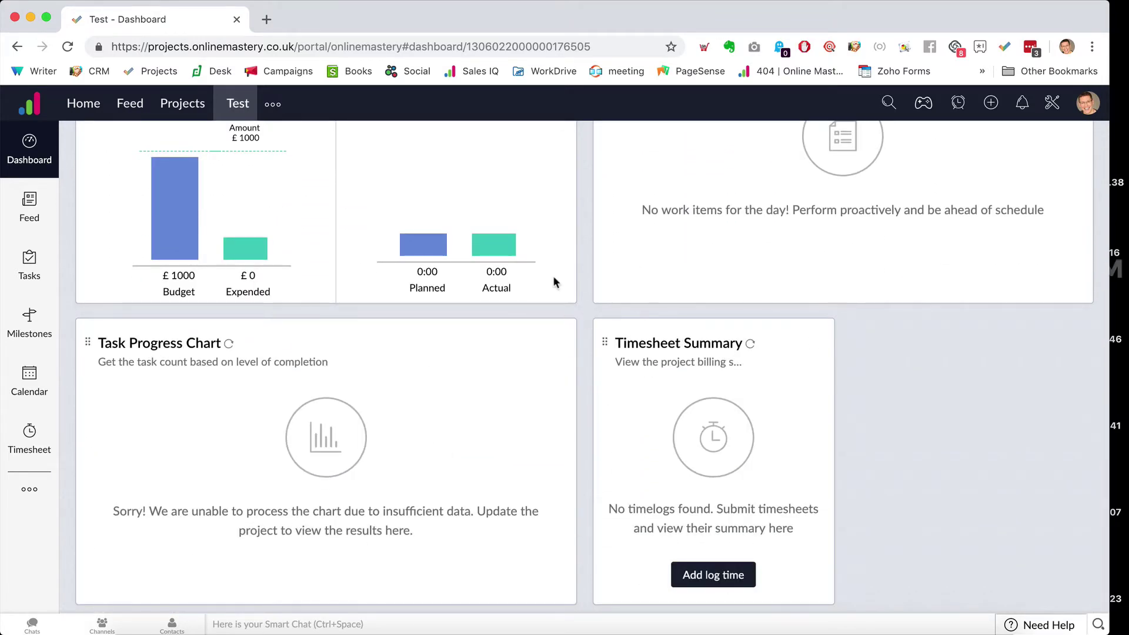
pyautogui.scroll(12, 554, 282)
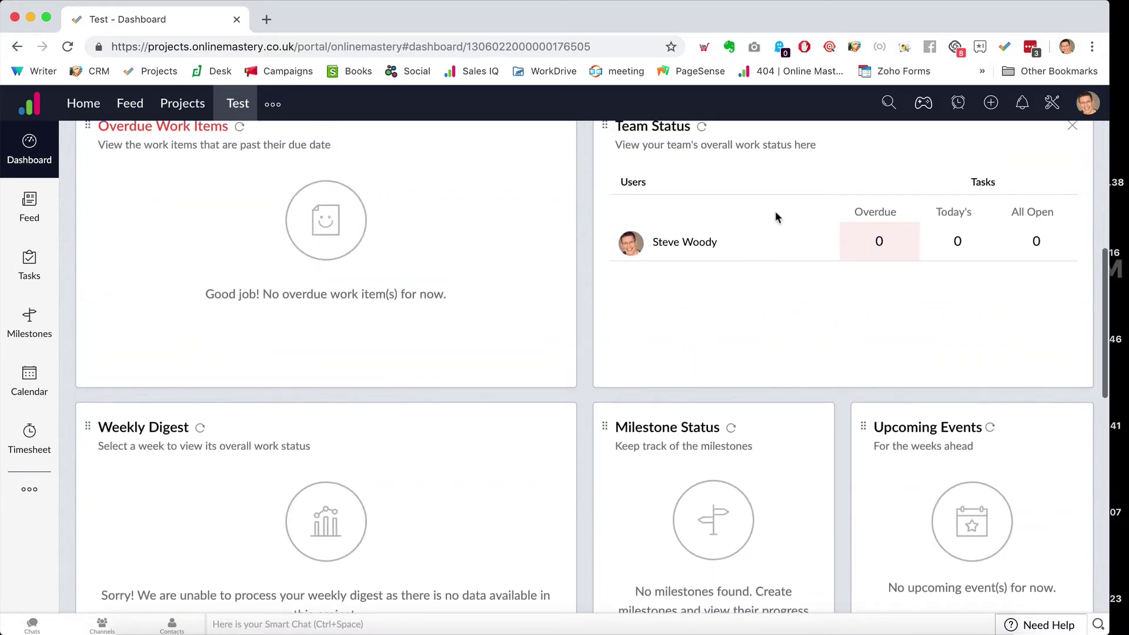
pyautogui.scroll(7, 775, 210)
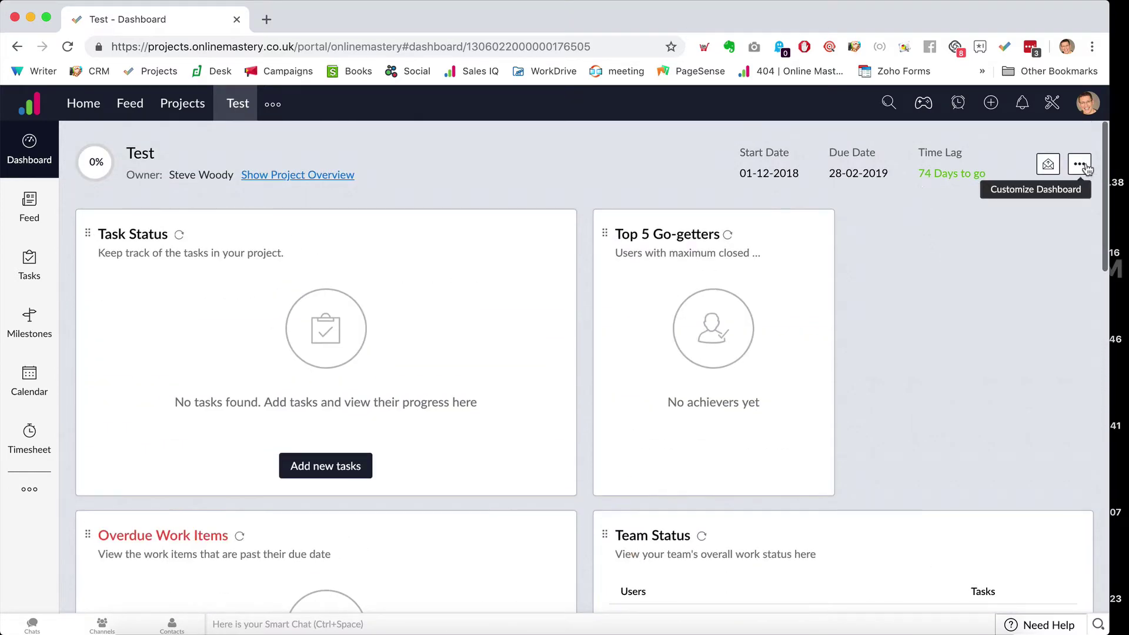
# - Customize the project dashboard by turning off the Top 5 Go-getters widget
pyautogui.click(1082, 167)
pyautogui.click(1065, 425)
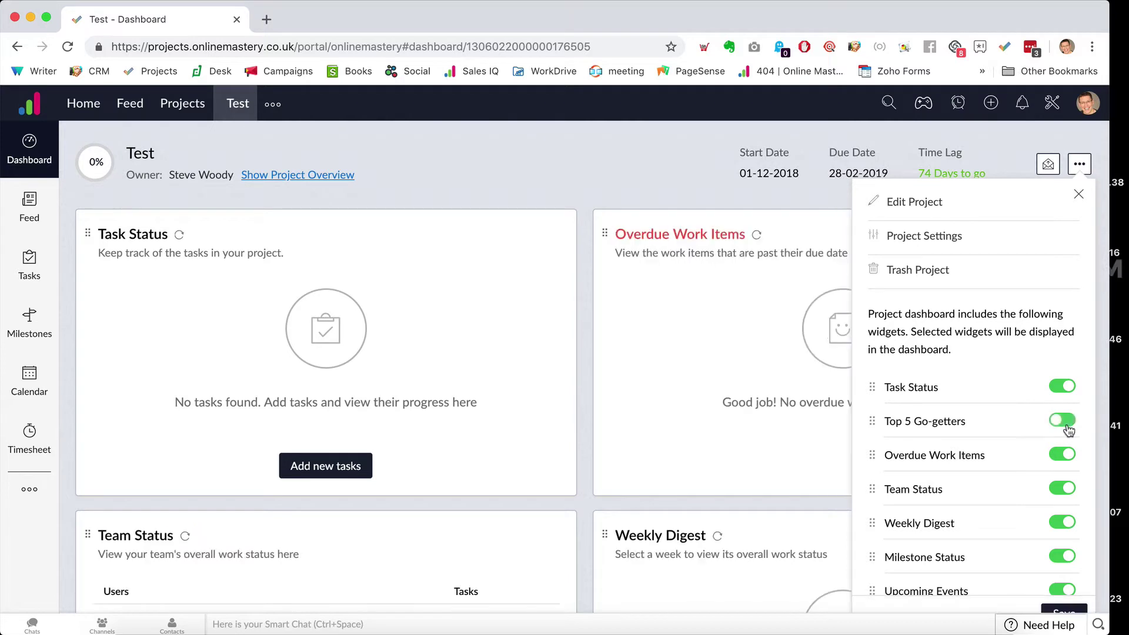
pyautogui.scroll(-3, 976, 421)
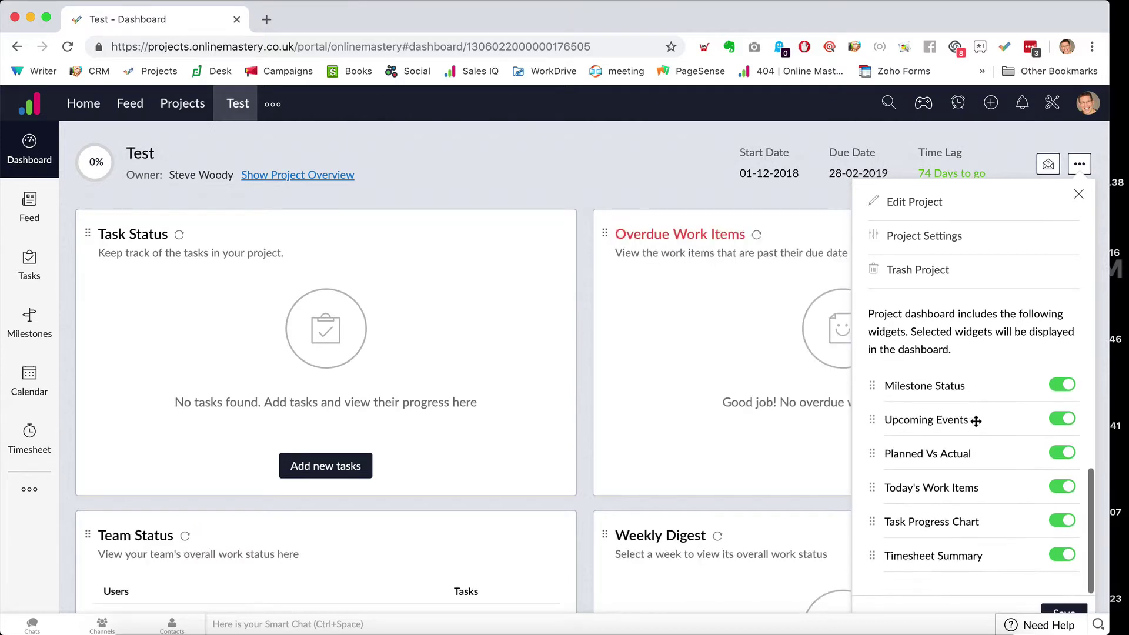
pyautogui.scroll(3, 1002, 438)
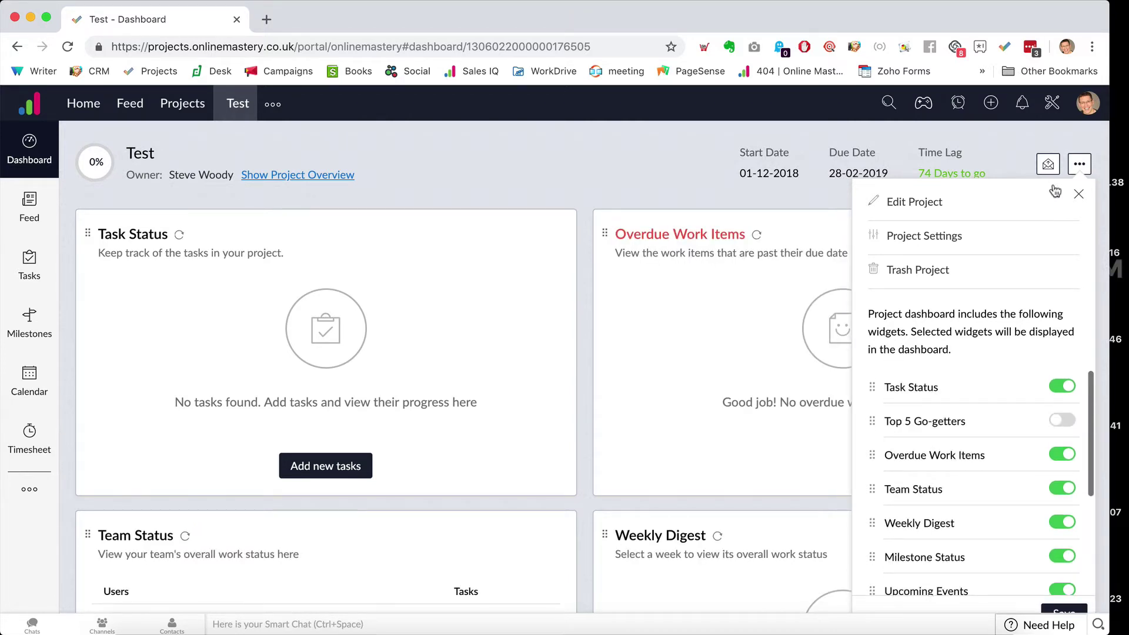
pyautogui.click(1078, 193)
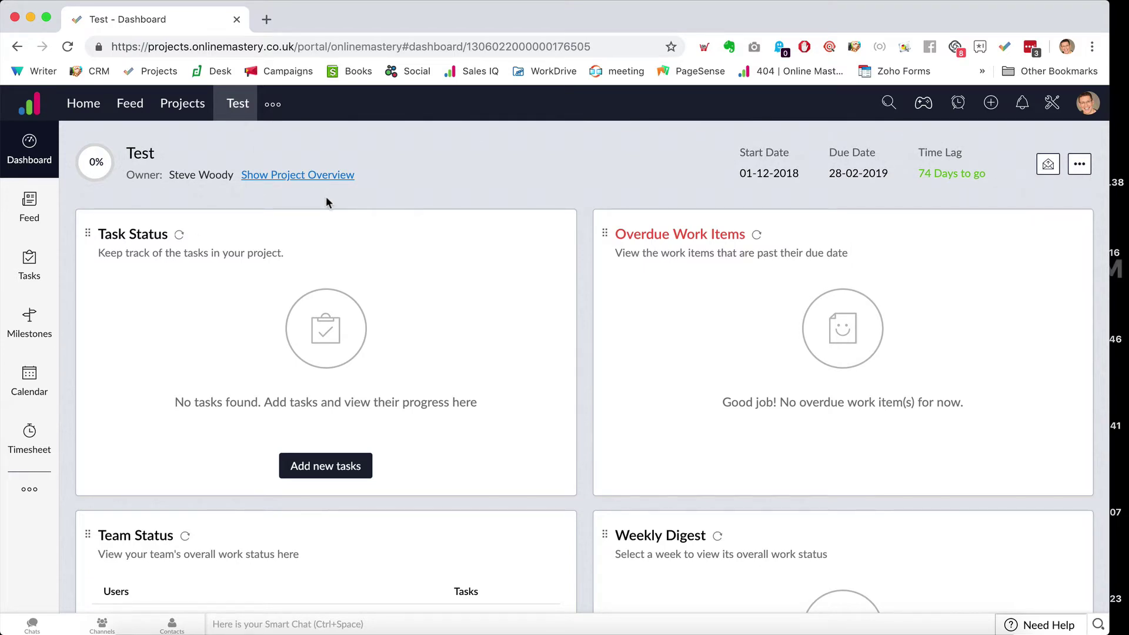
# - Start a new milestone named December 2018 in the Test project, running from 01-12-2018 to 31-12-2018
pyautogui.click(34, 327)
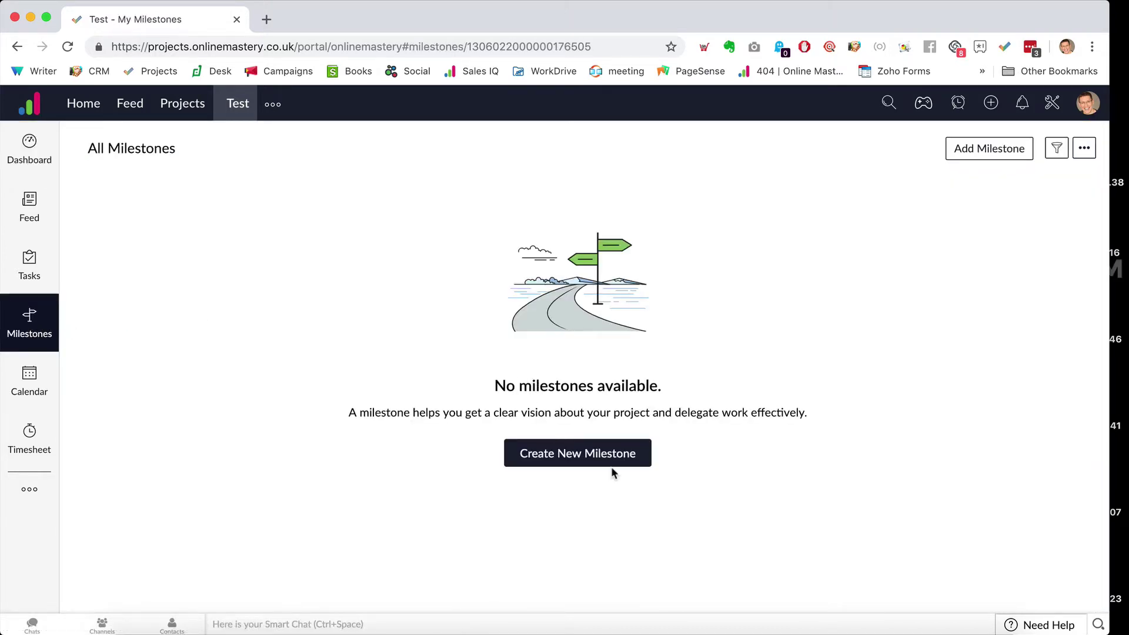
pyautogui.click(579, 456)
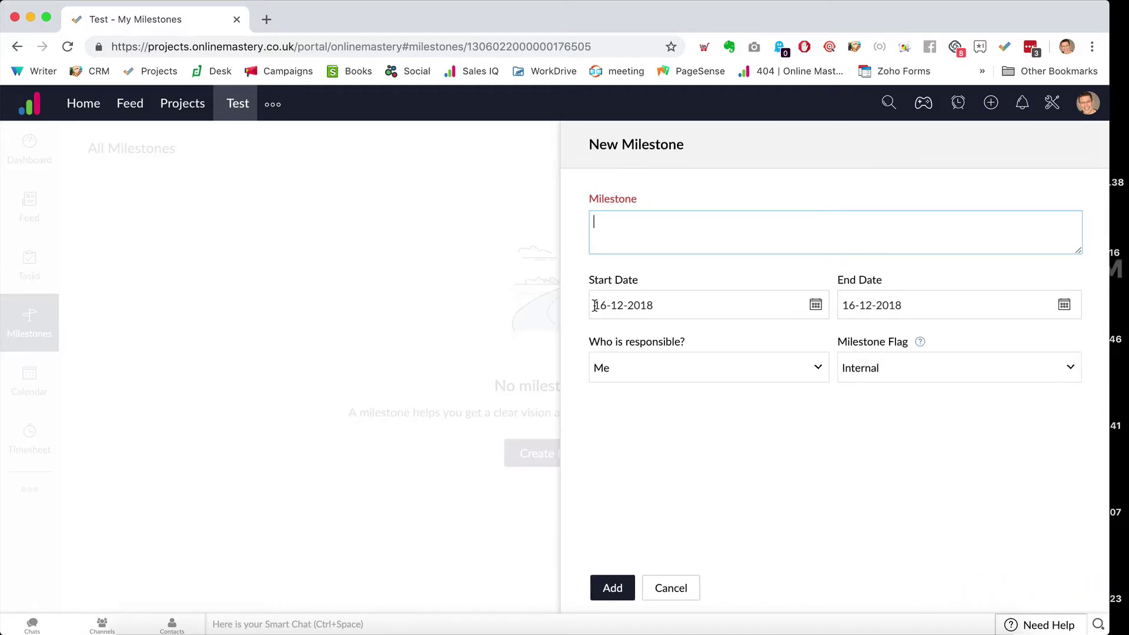
pyautogui.write('cember 2018')
pyautogui.click(815, 306)
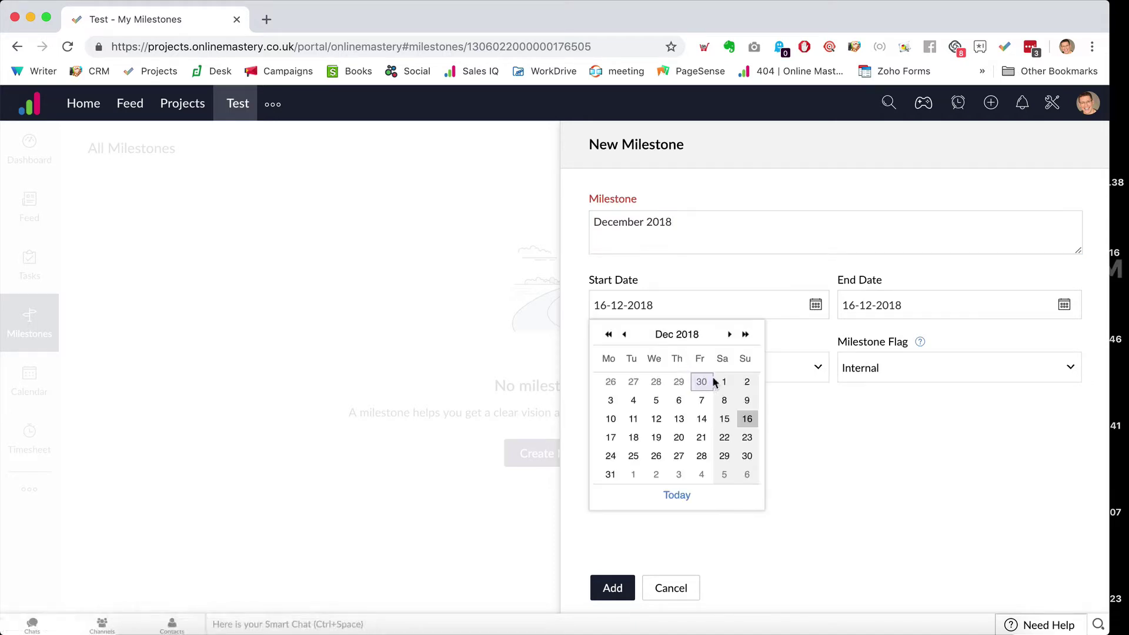
pyautogui.click(718, 381)
pyautogui.click(1064, 305)
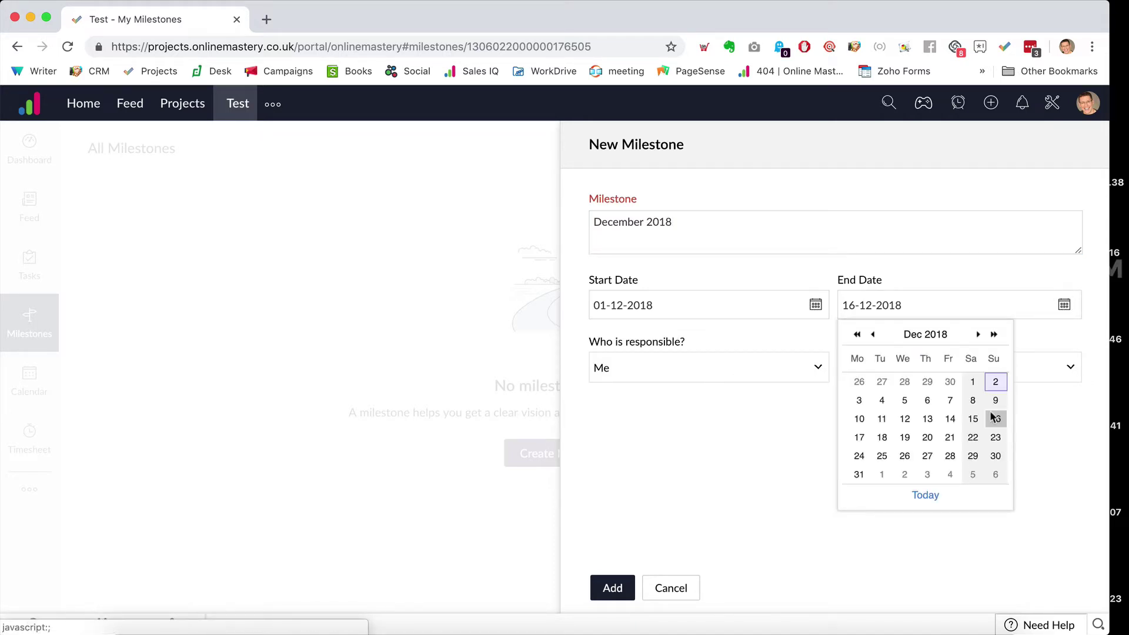
pyautogui.click(859, 475)
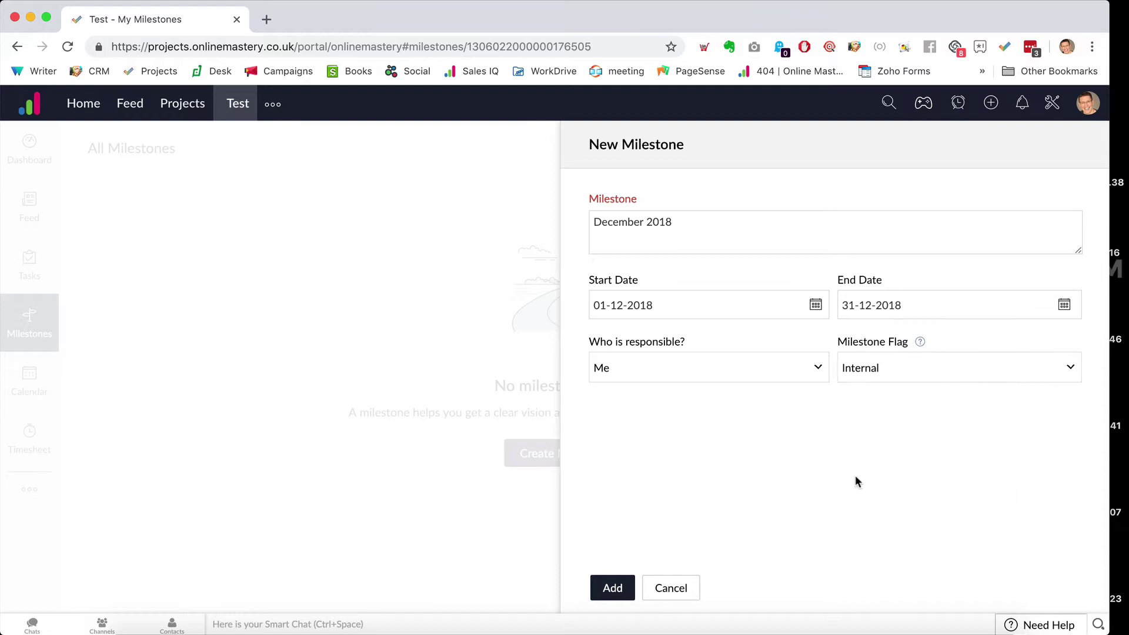
# - Set the December 2018 milestone's flag to External
pyautogui.click(941, 371)
pyautogui.click(912, 384)
pyautogui.click(881, 367)
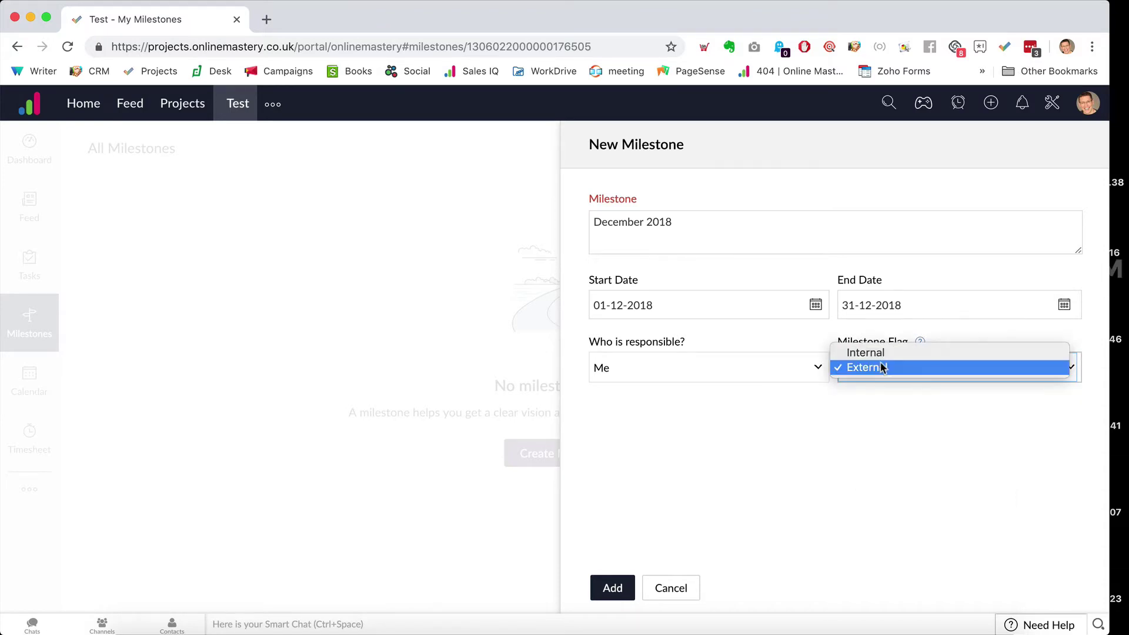
pyautogui.click(778, 445)
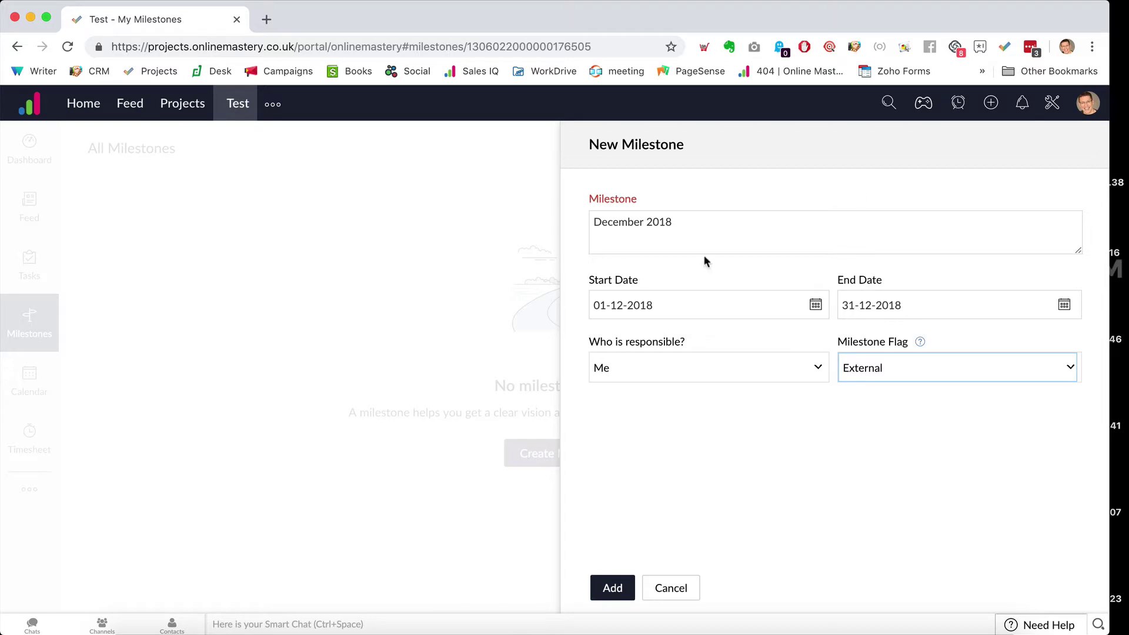
# - Save the December 2018 milestone and return to the project's list of milestones
pyautogui.click(608, 590)
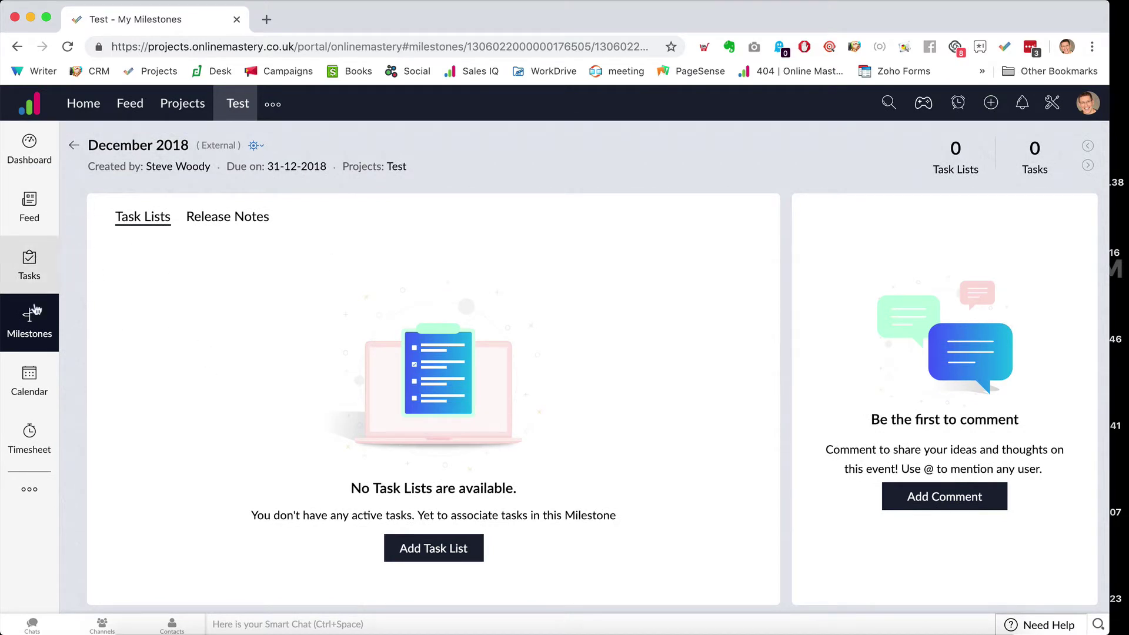
pyautogui.click(26, 346)
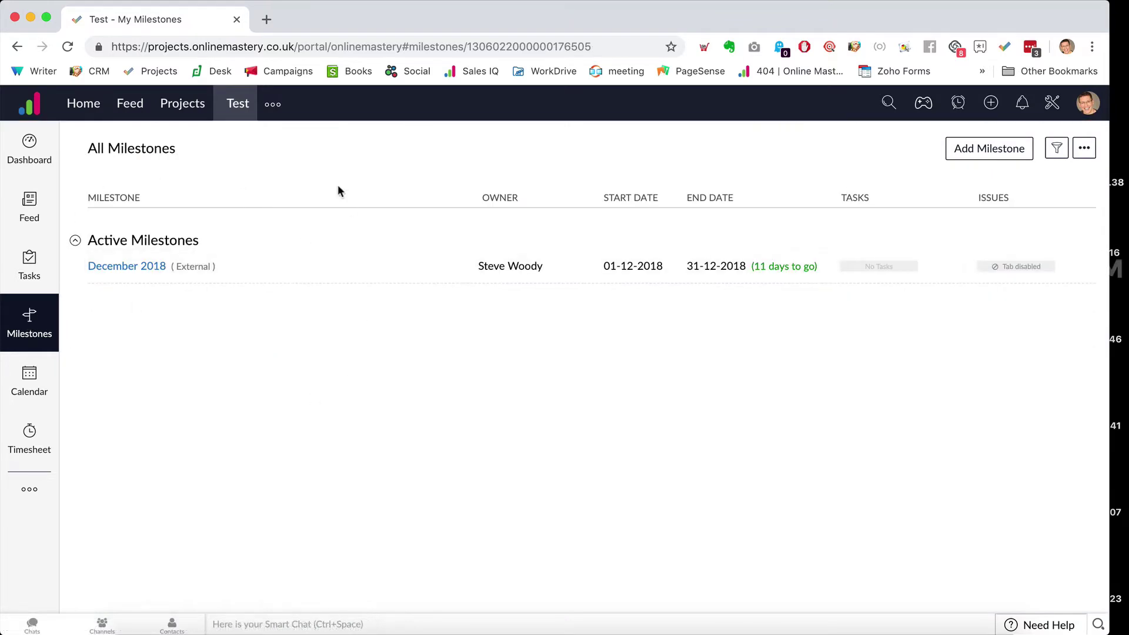
# - Start a new milestone named Jan 2019, running from 01-01-2019 to 31-01-2019
pyautogui.click(999, 151)
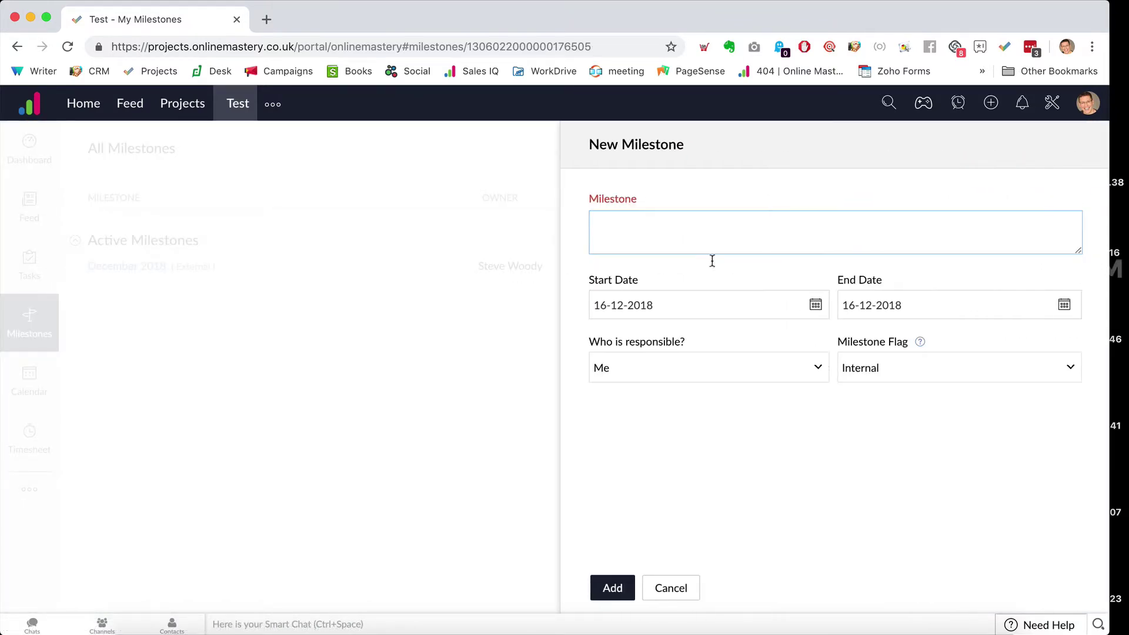
pyautogui.write('Jan 2019')
pyautogui.click(815, 304)
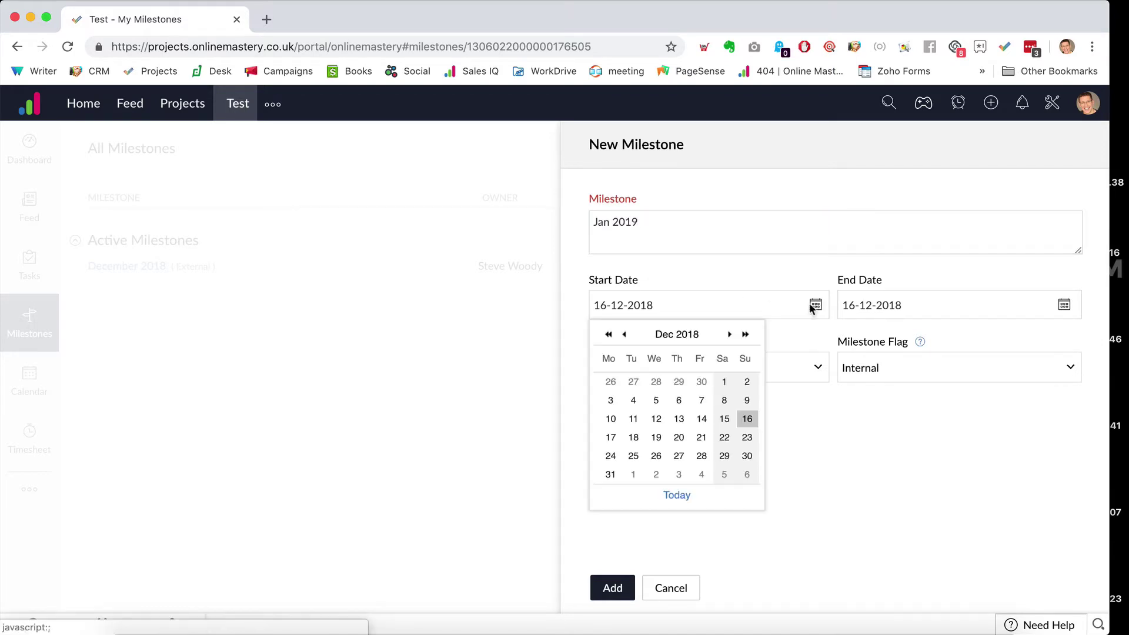
pyautogui.click(729, 335)
pyautogui.click(633, 383)
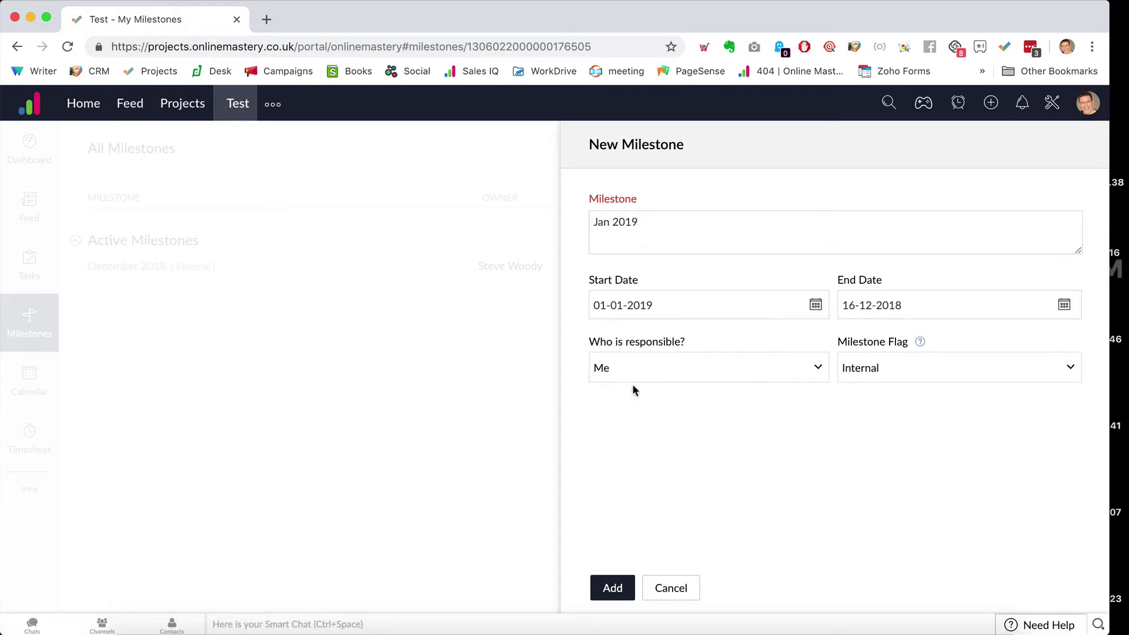
pyautogui.click(1064, 305)
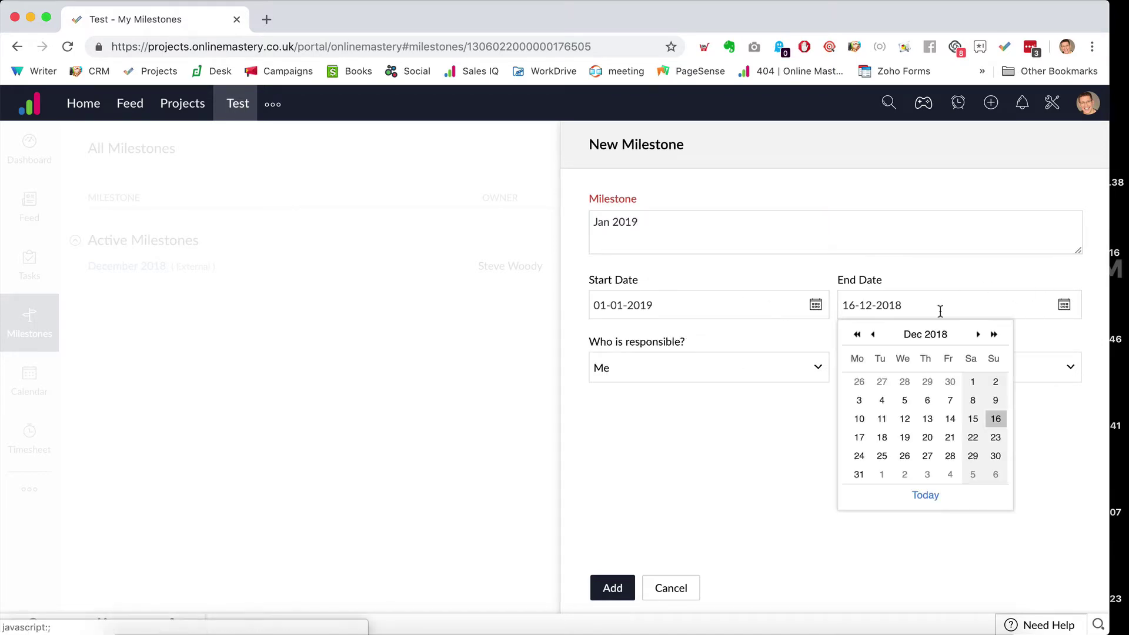
pyautogui.click(978, 334)
pyautogui.click(927, 456)
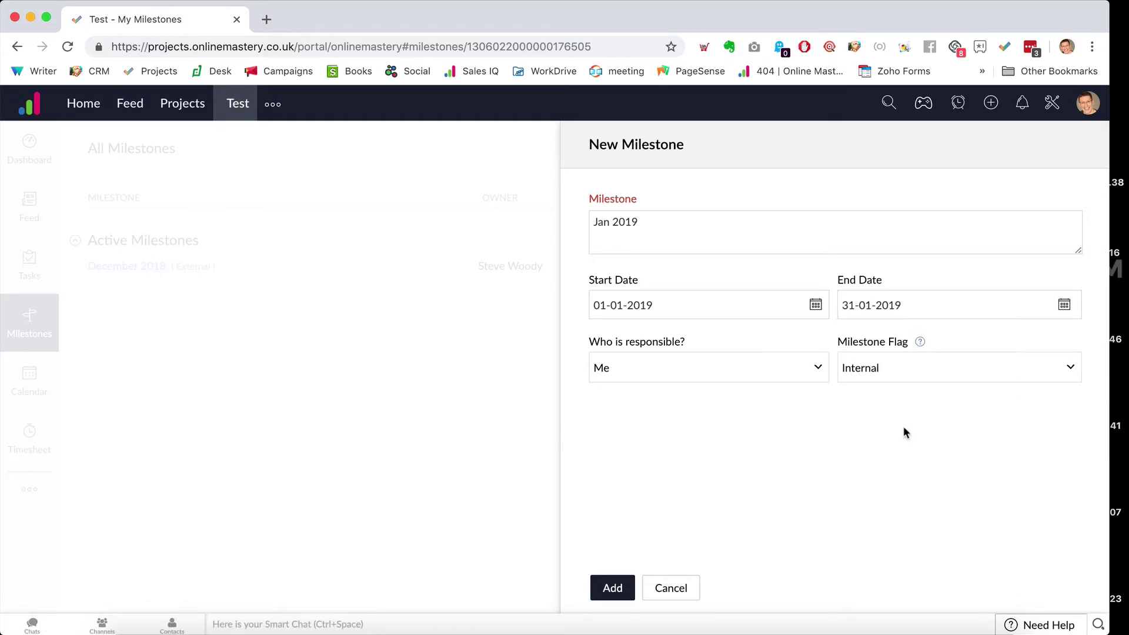
# - Flag the Jan 2019 milestone as External and add it to the project
pyautogui.click(892, 378)
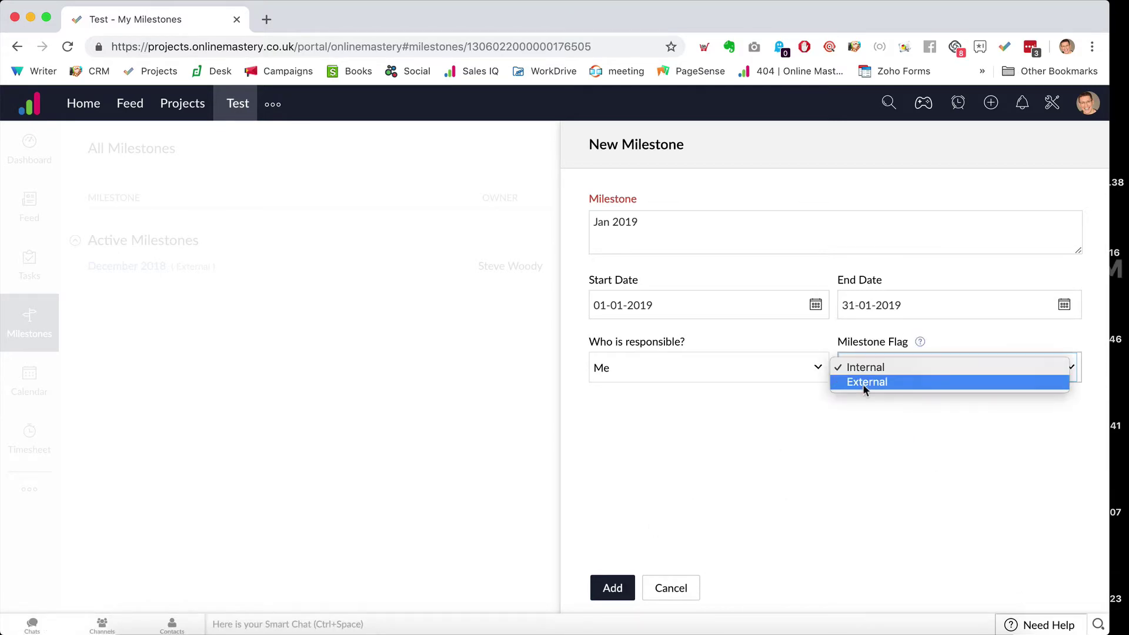
pyautogui.click(870, 382)
pyautogui.click(611, 592)
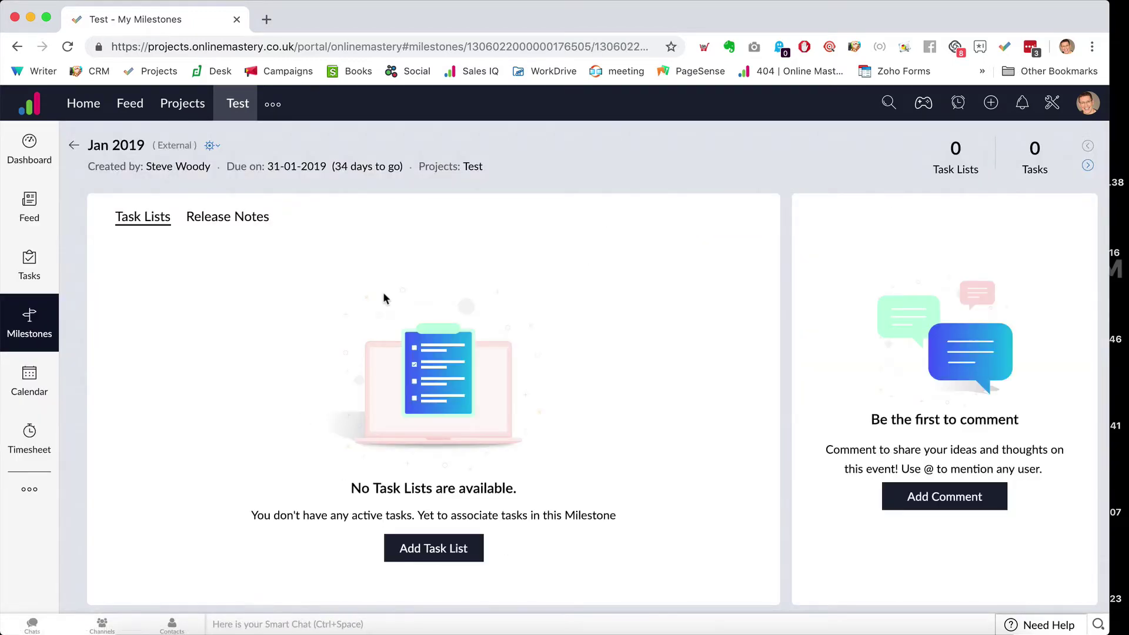
# - Start a new milestone named Feb 2019 from the project's tasks page, with start date 01-02-2019
pyautogui.click(30, 268)
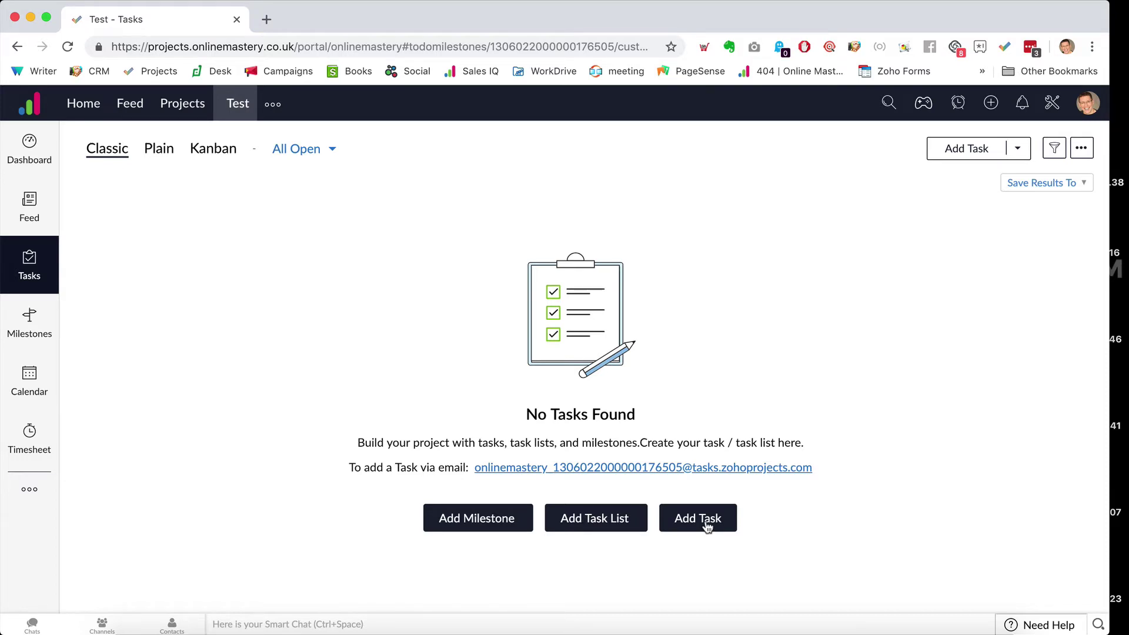
pyautogui.click(479, 522)
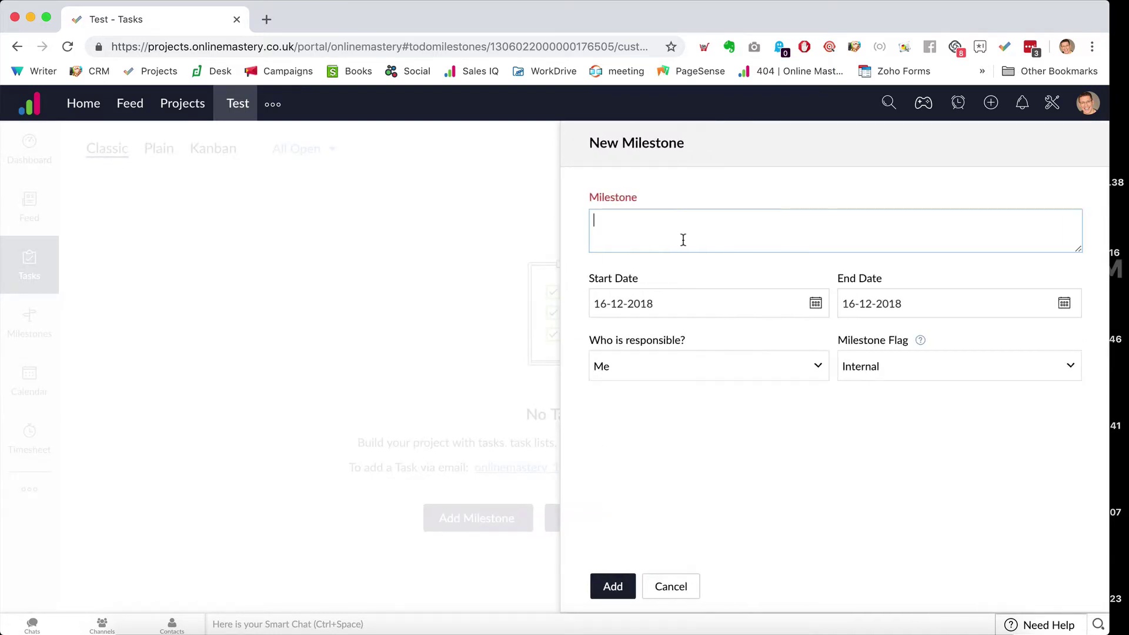
pyautogui.write('Feb 2019')
pyautogui.click(816, 303)
pyautogui.click(729, 333)
pyautogui.click(729, 333)
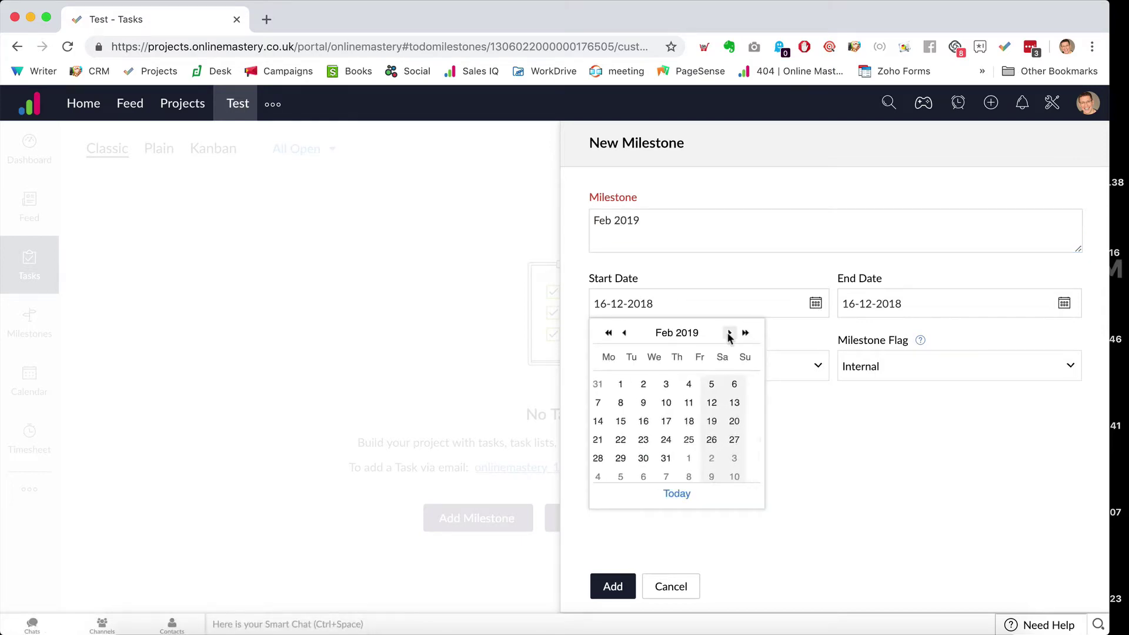
pyautogui.click(702, 383)
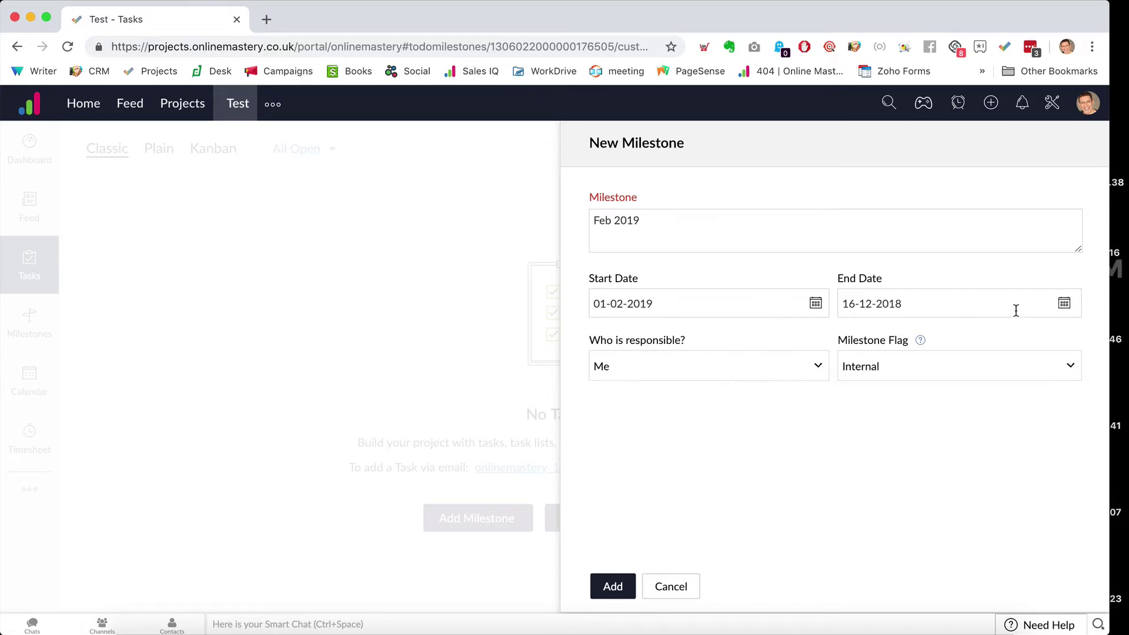
# - Try to add the Feb 2019 milestone with end date 31-12-2018 and the External flag
pyautogui.click(1064, 303)
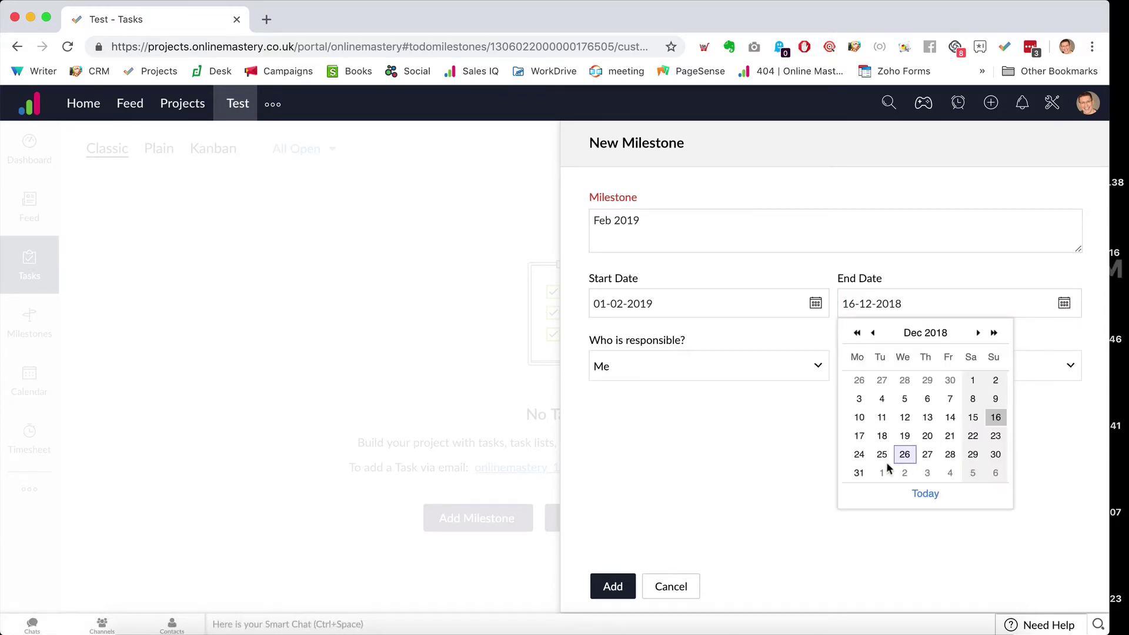
pyautogui.click(859, 474)
pyautogui.click(916, 362)
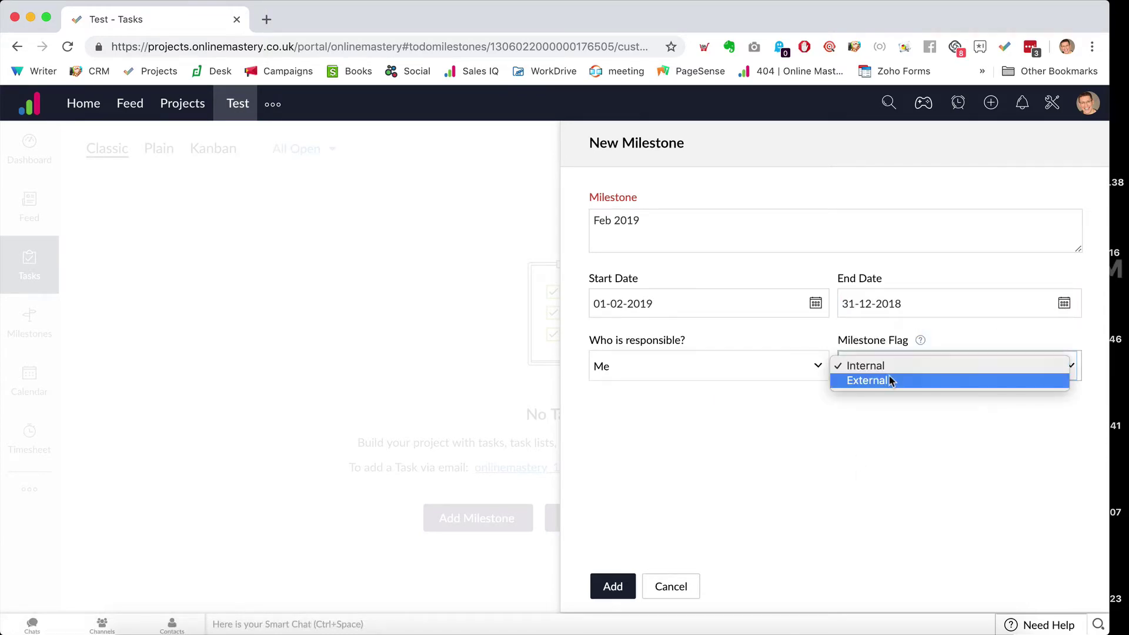
pyautogui.click(852, 379)
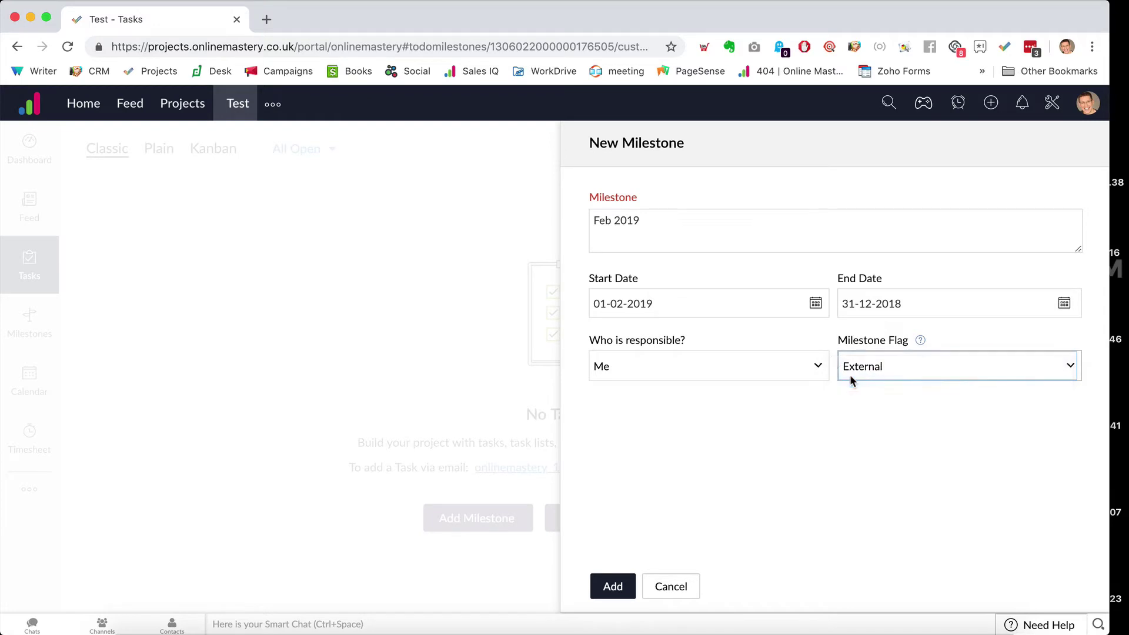
pyautogui.click(612, 588)
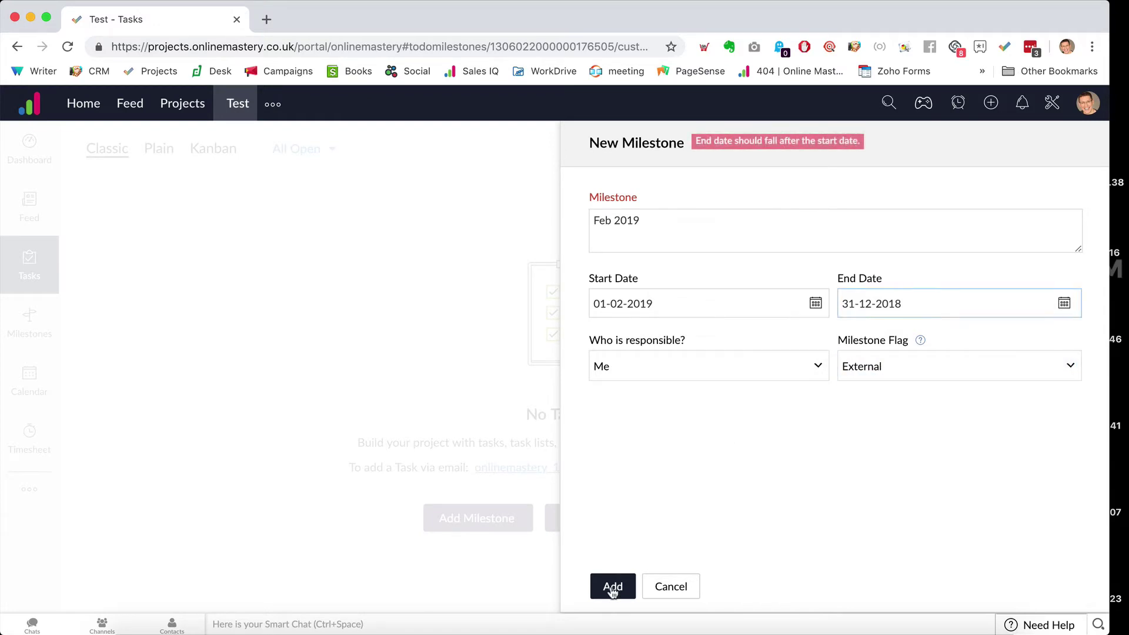
# - Set the Feb 2019 milestone's end date to 28-02-2019 and add the milestone
pyautogui.click(1064, 303)
pyautogui.click(977, 333)
pyautogui.click(978, 333)
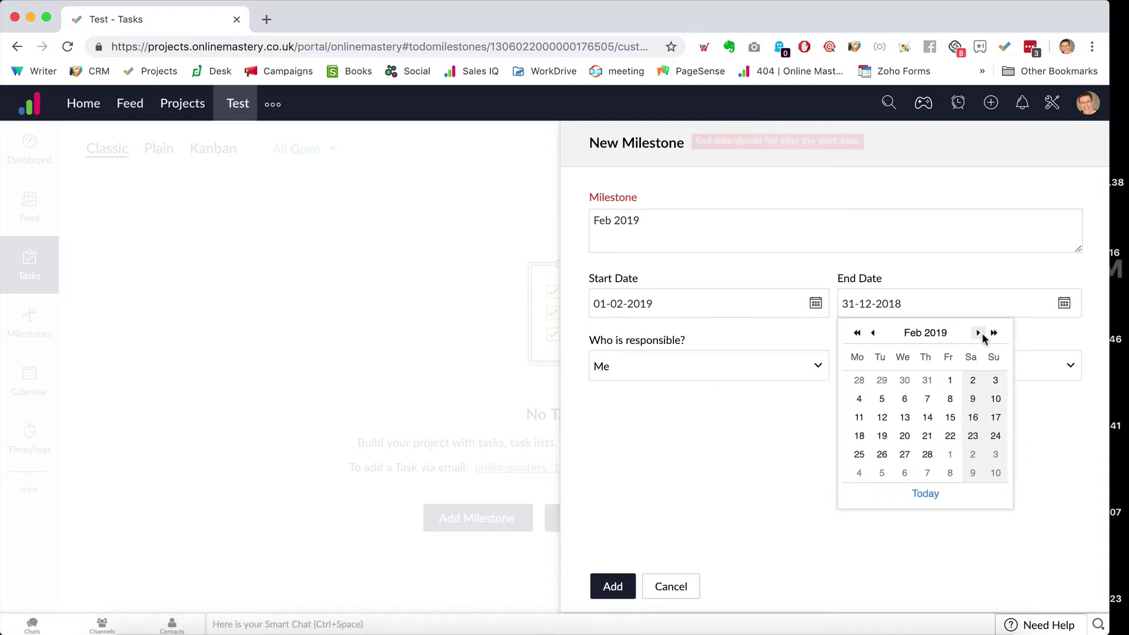
pyautogui.click(925, 454)
pyautogui.click(613, 590)
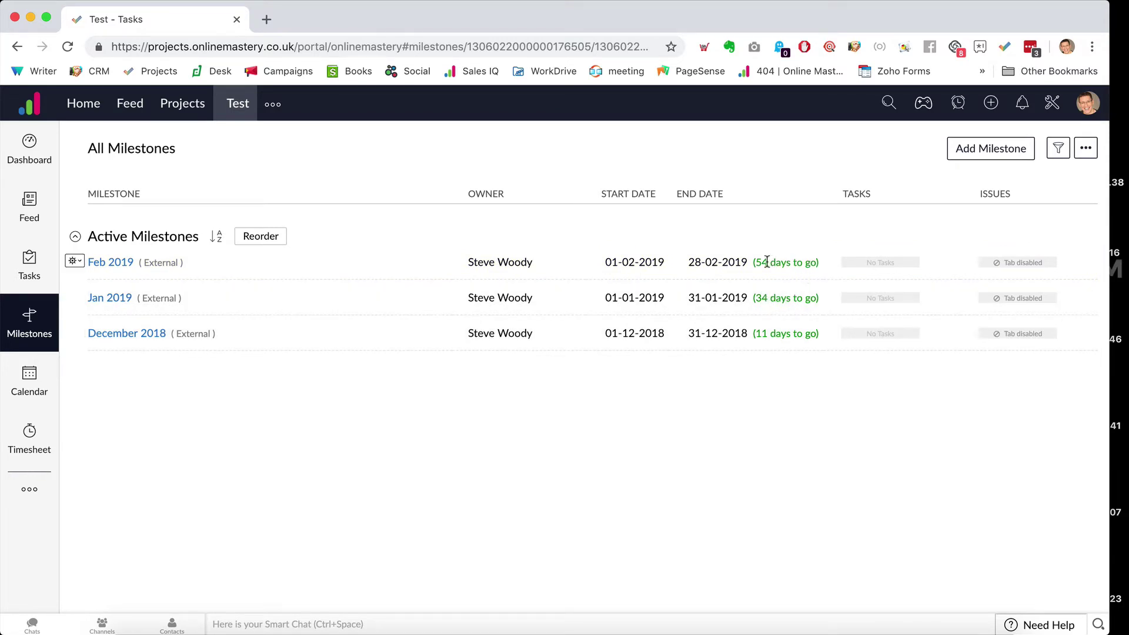
# - Add a task list named Week 1 to the project, related to the December 2018 milestone
pyautogui.click(33, 259)
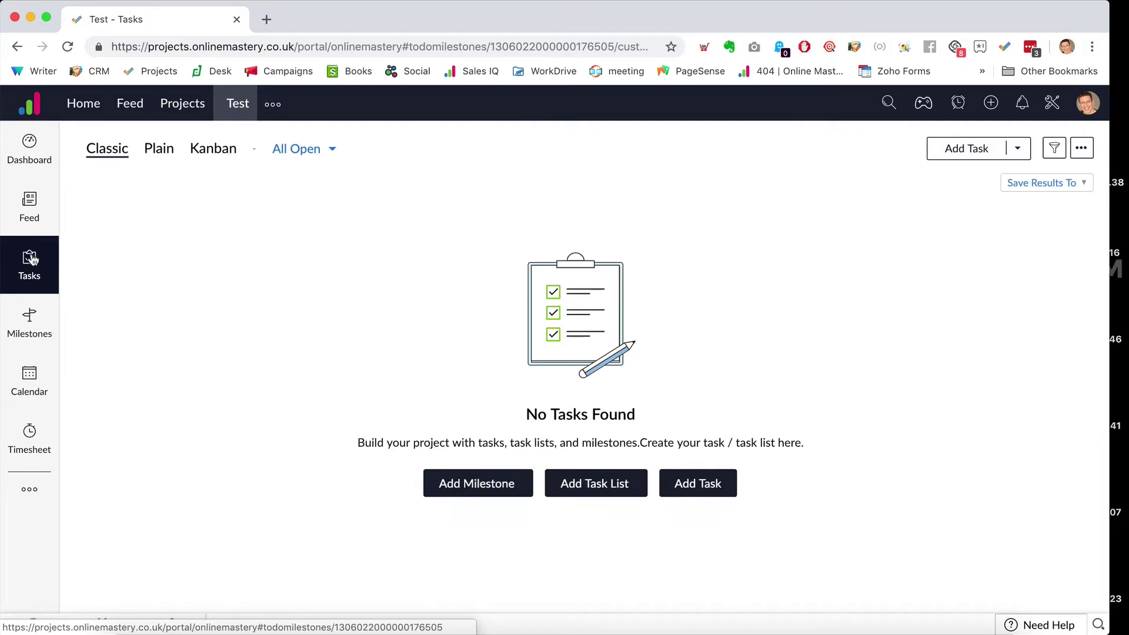
pyautogui.click(622, 520)
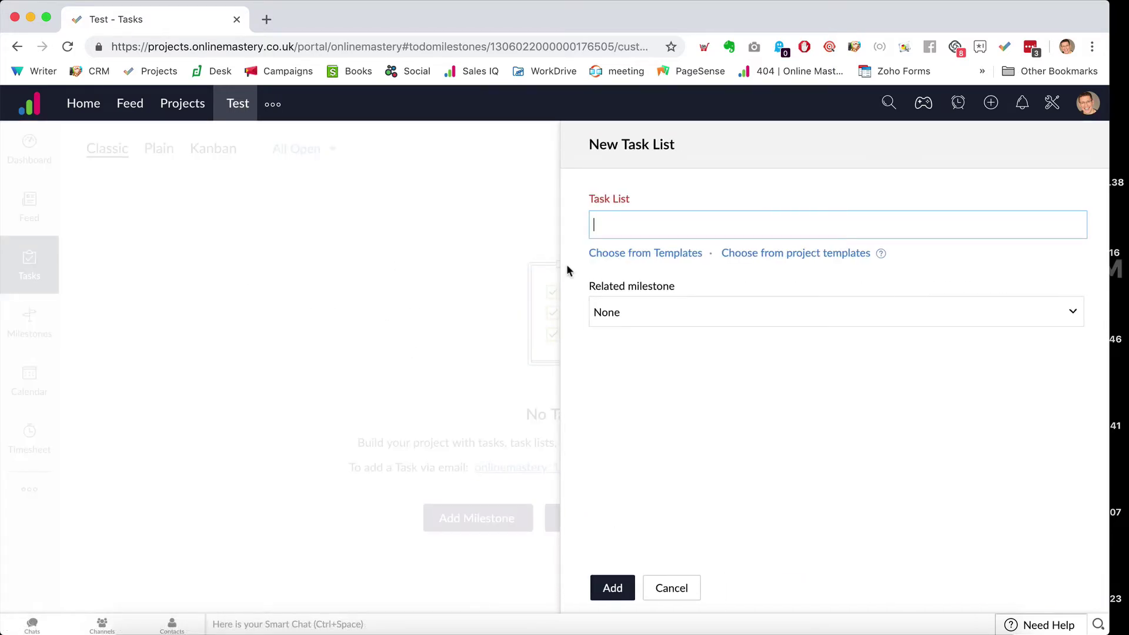
pyautogui.write('Week 1')
pyautogui.click(652, 317)
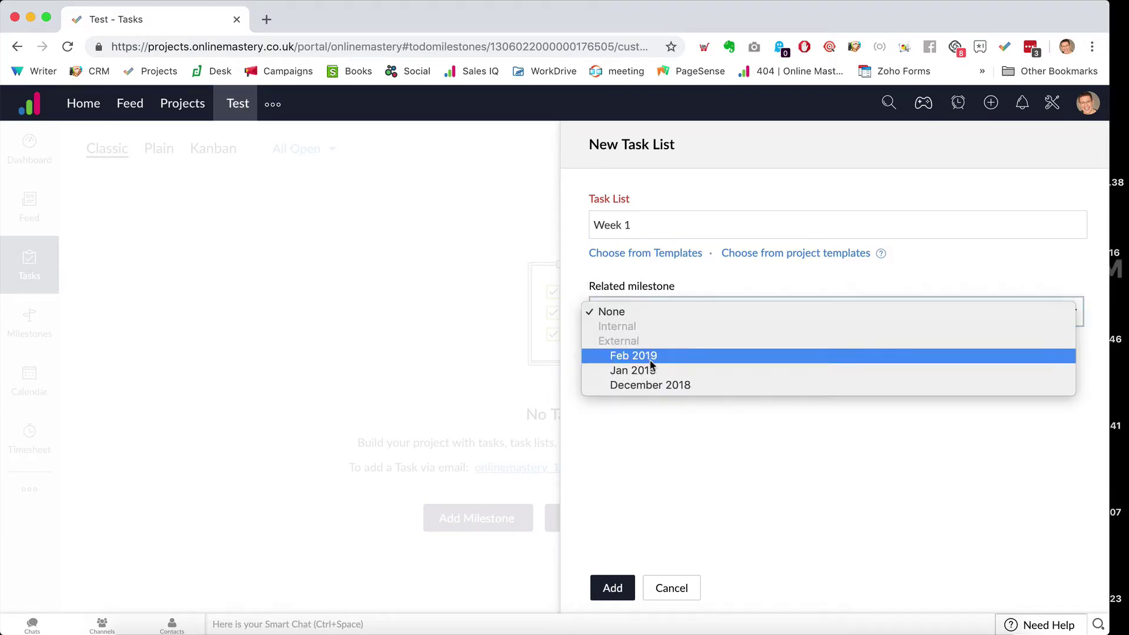
pyautogui.click(650, 385)
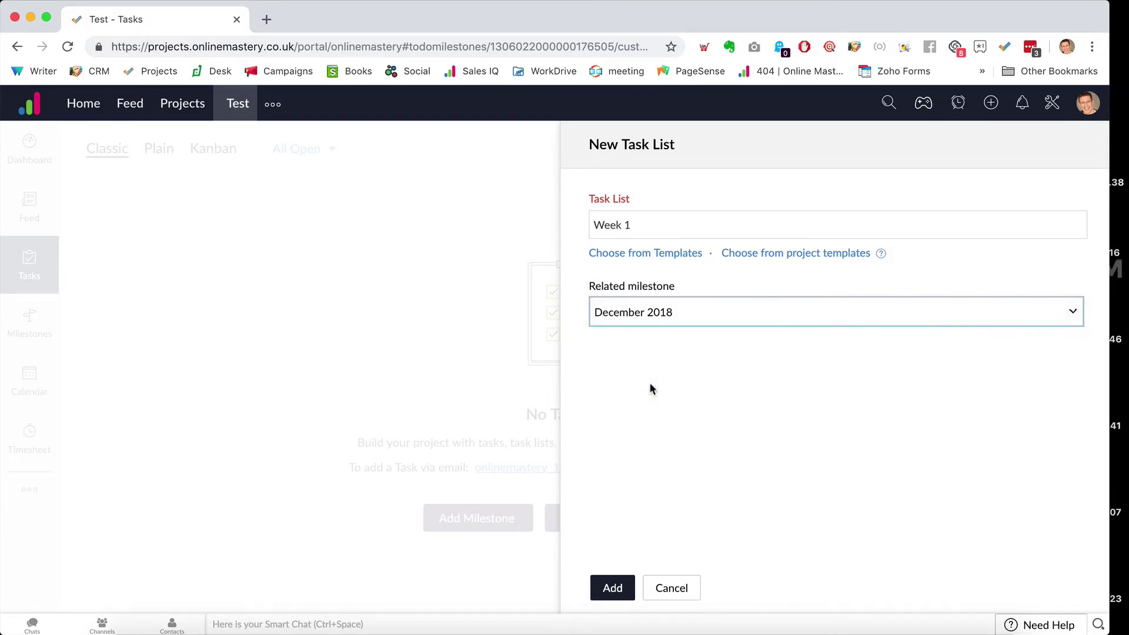
pyautogui.click(613, 588)
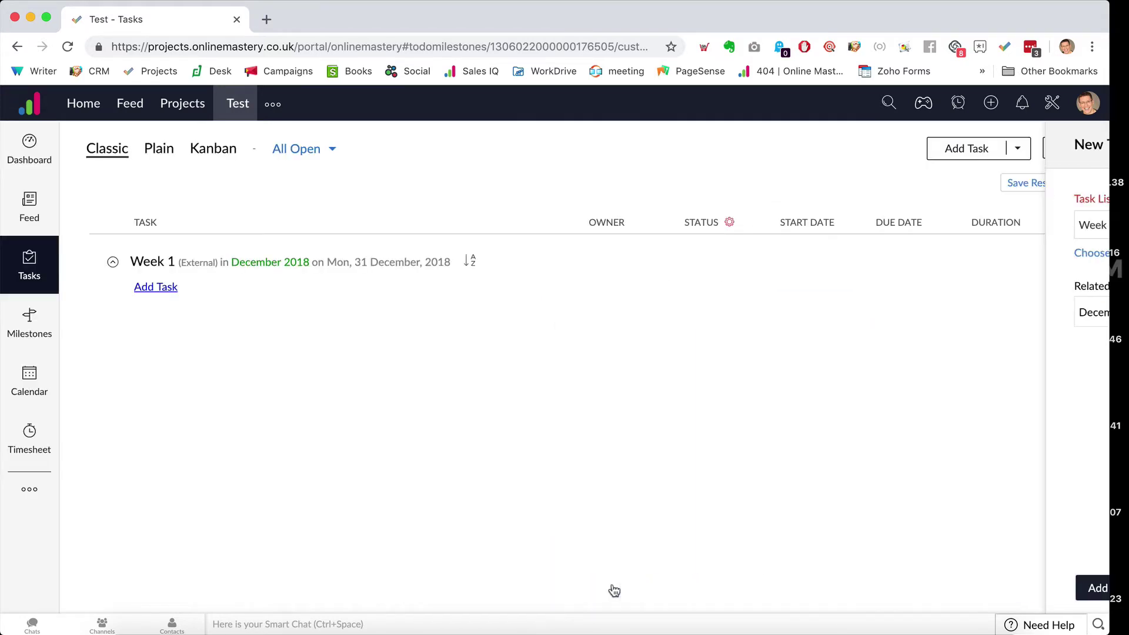
# - Add a second task list named Week 2, related to the December 2018 milestone
pyautogui.click(1018, 149)
pyautogui.click(990, 179)
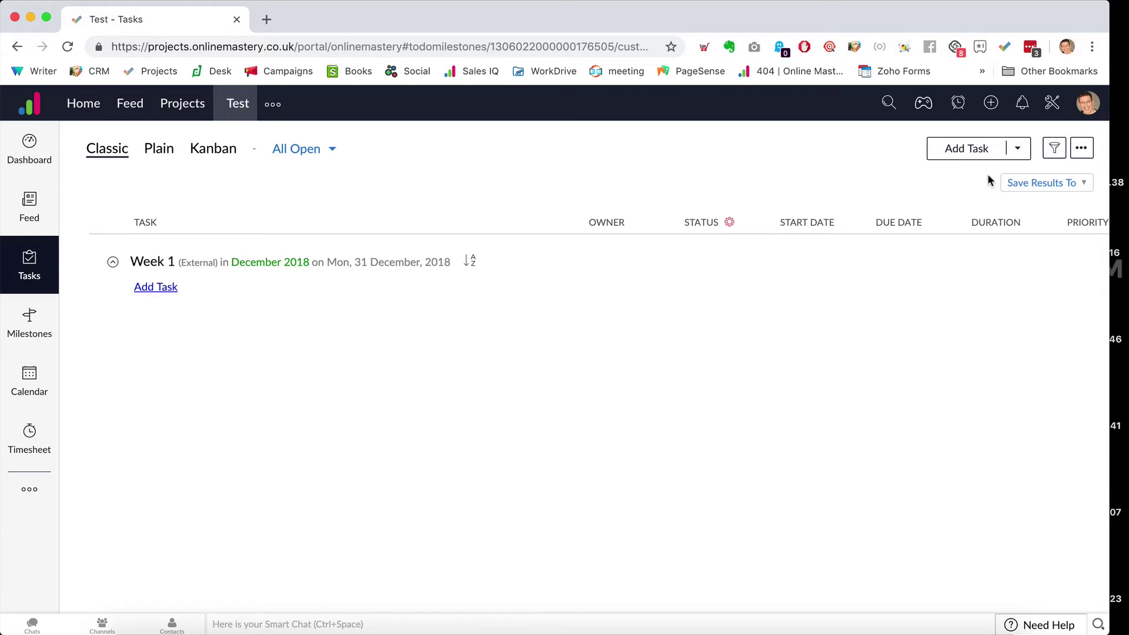
pyautogui.write('Week 2')
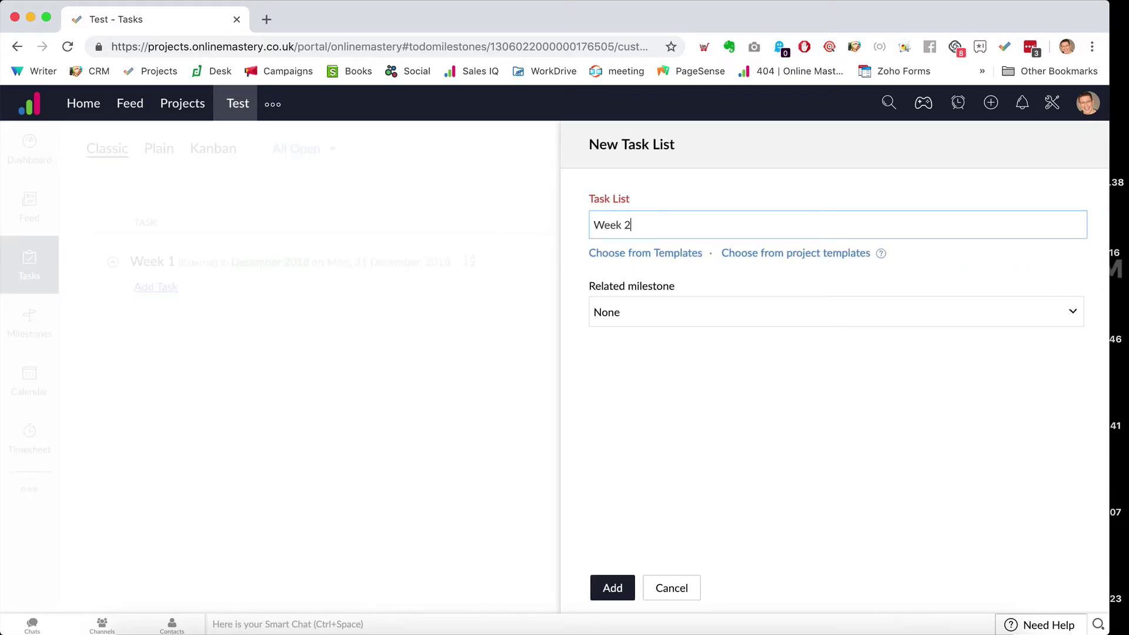
pyautogui.click(743, 316)
pyautogui.click(652, 385)
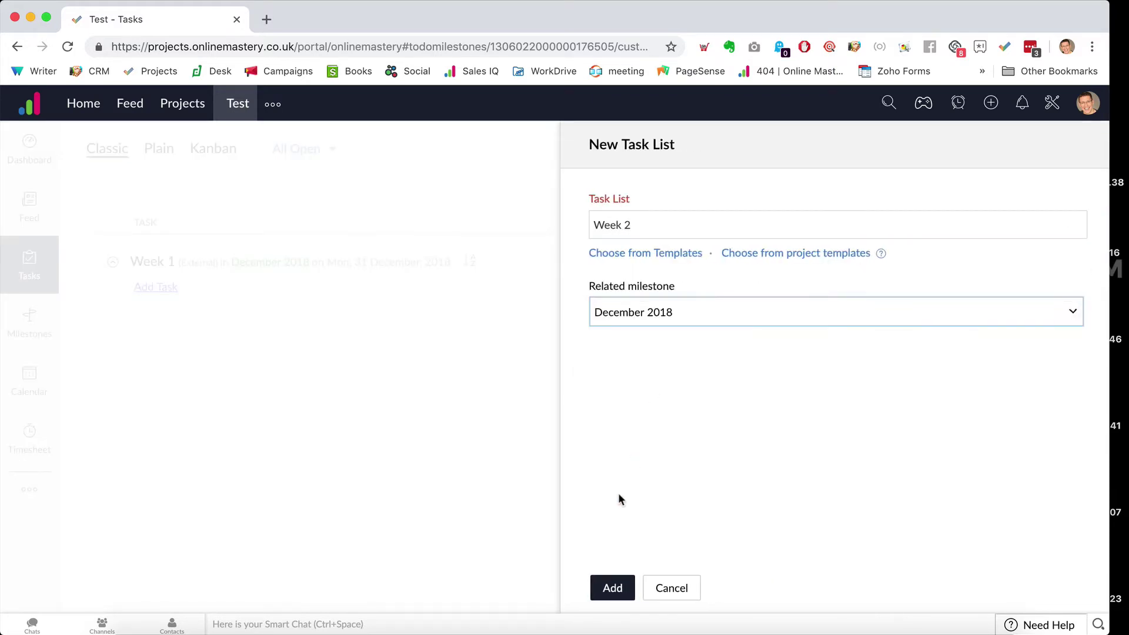
pyautogui.click(610, 590)
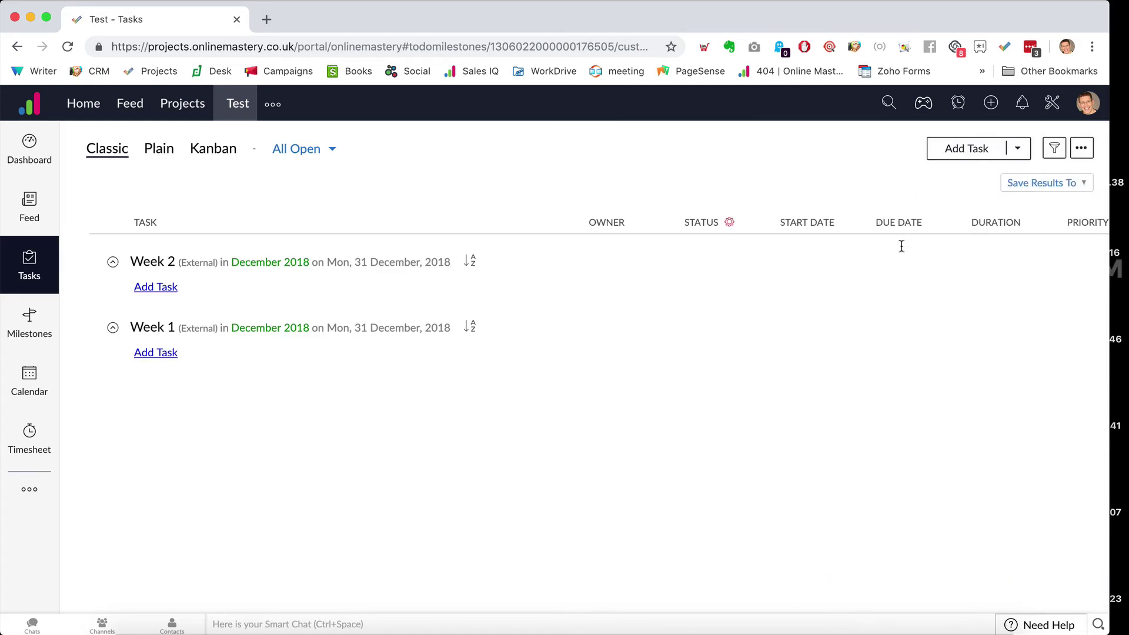
# - Add a task list named Backlog, related to the December 2018 milestone
pyautogui.click(1026, 154)
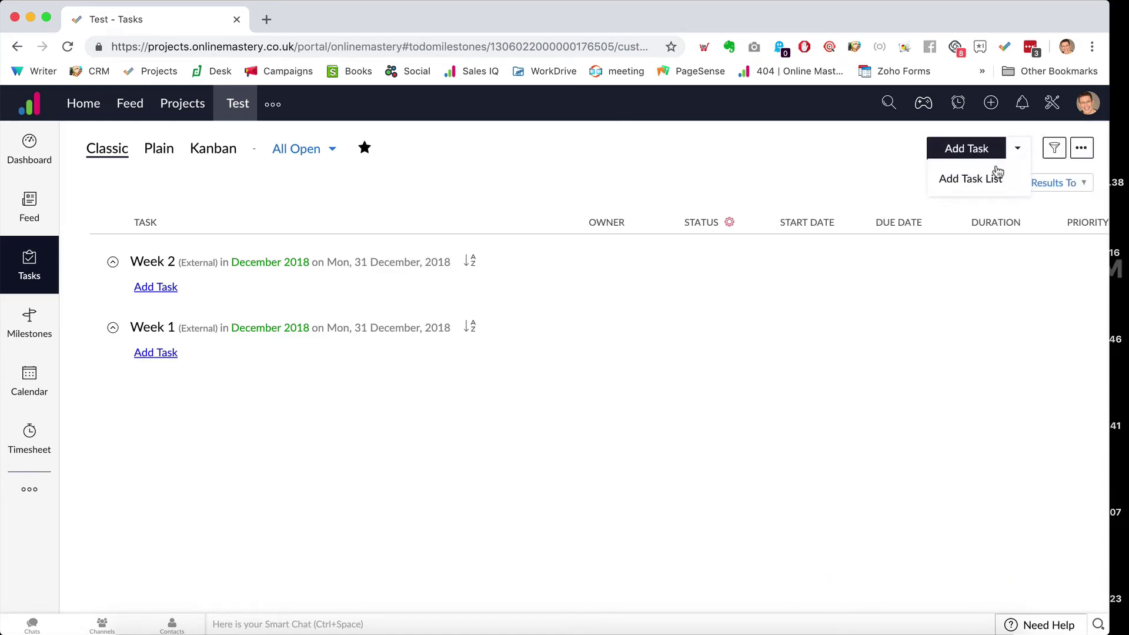
pyautogui.click(972, 177)
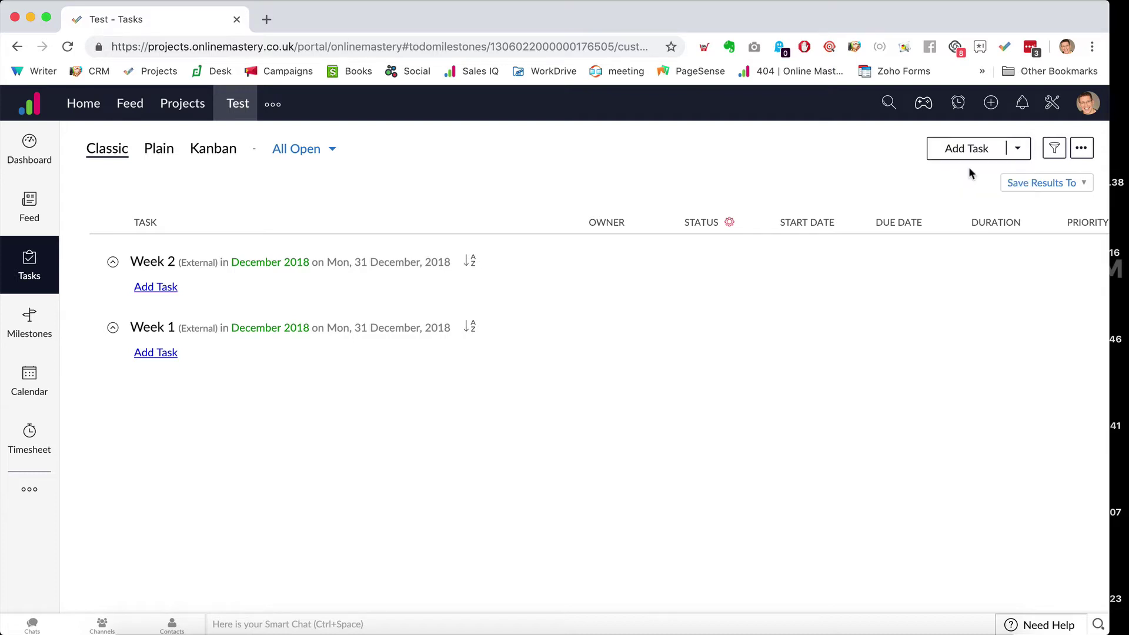
pyautogui.write('Backlog')
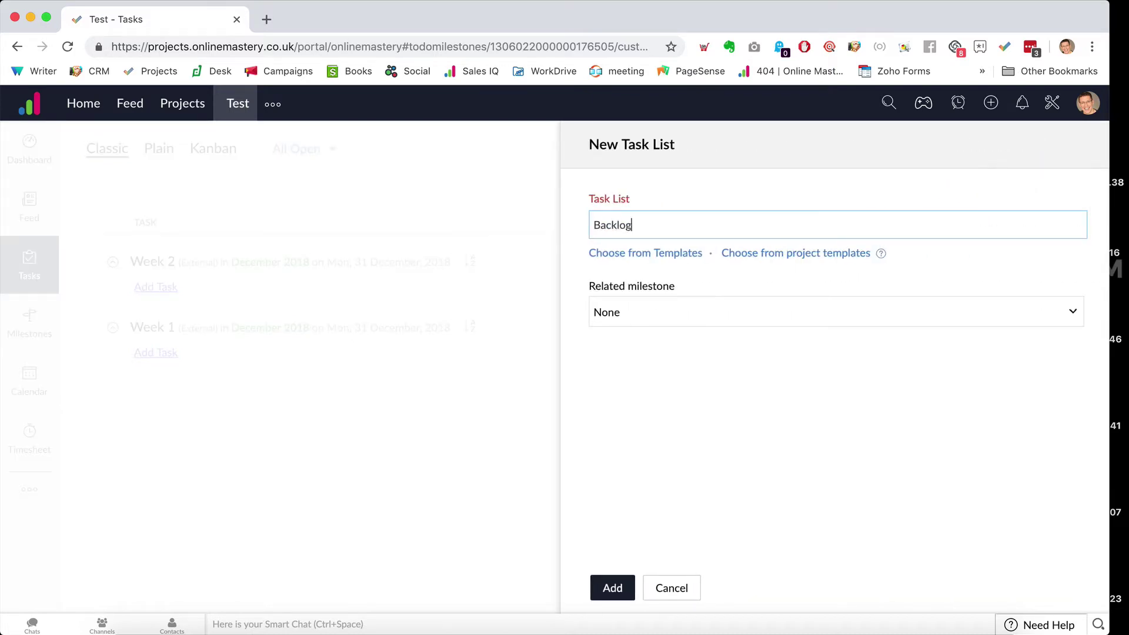
pyautogui.click(851, 300)
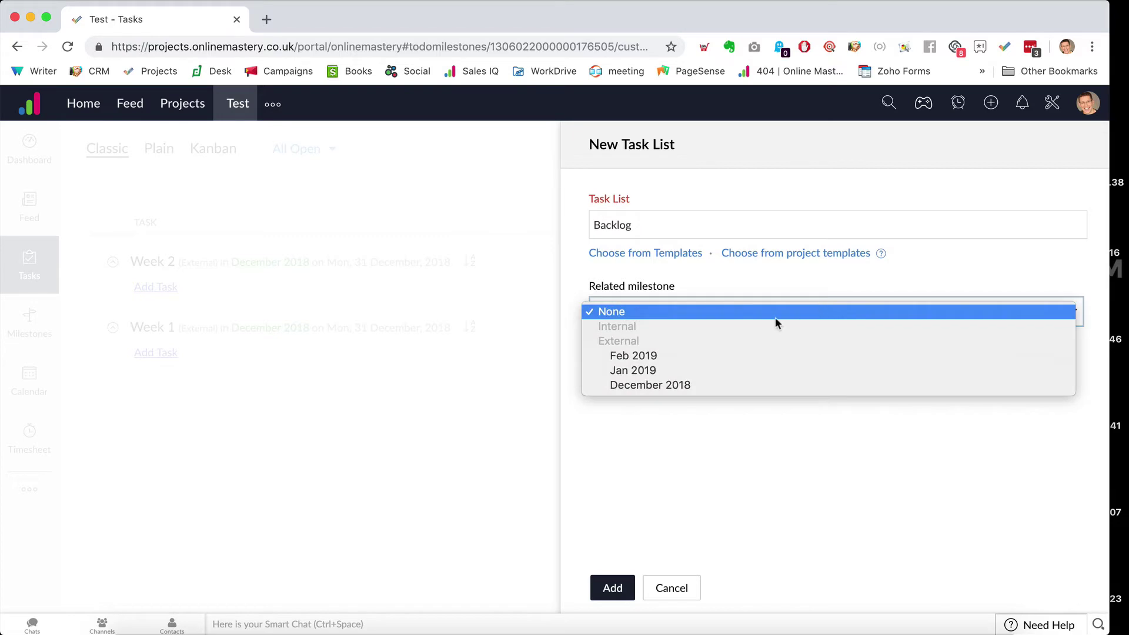
pyautogui.click(634, 385)
pyautogui.click(612, 588)
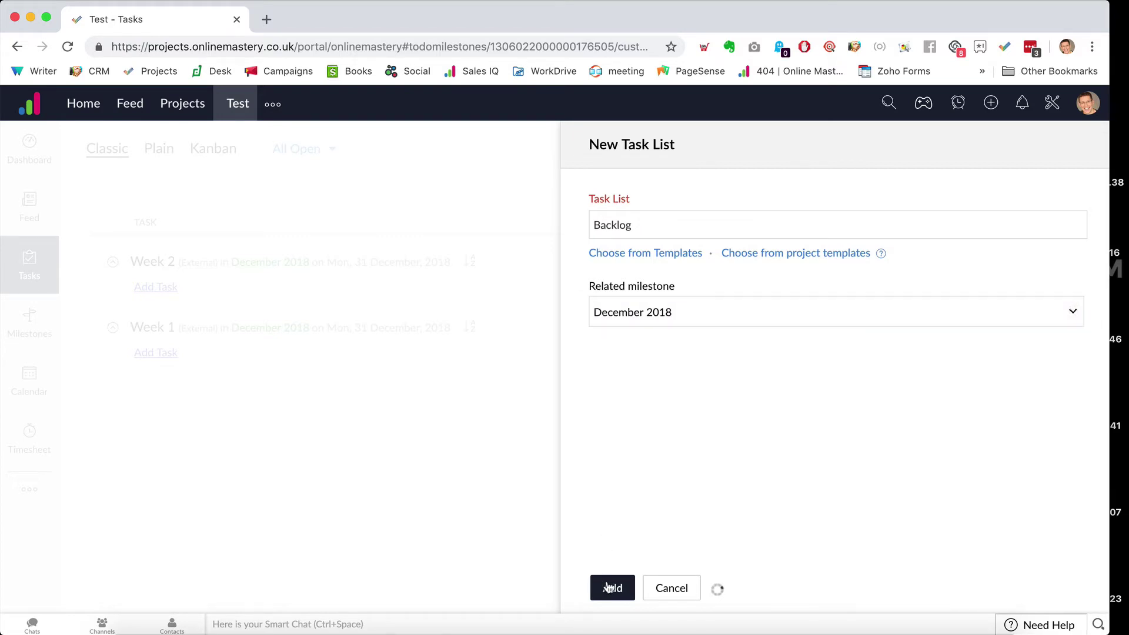
# - Add a task list named Xmas Video, related to the December 2018 milestone
pyautogui.click(1017, 149)
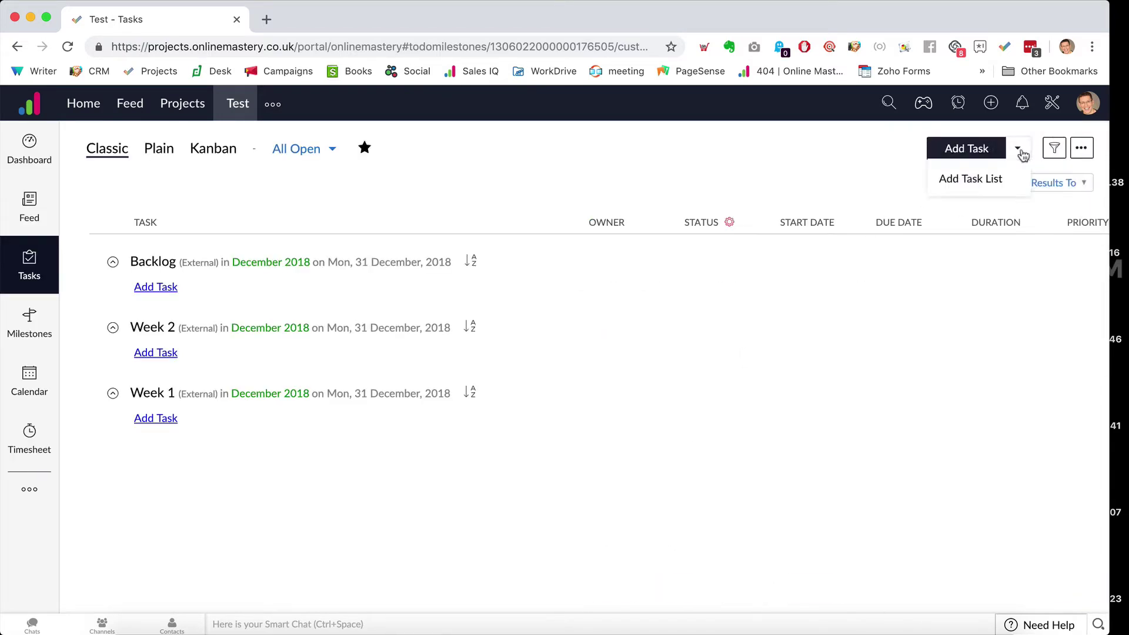
pyautogui.click(988, 179)
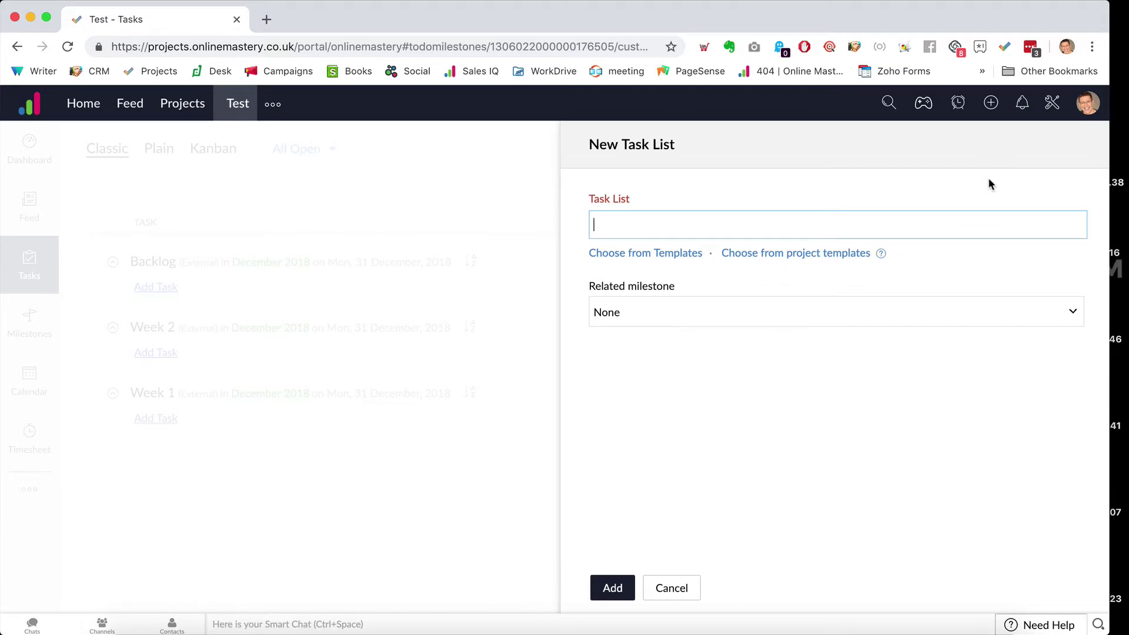
pyautogui.write('Video')
pyautogui.press('super+a')
pyautogui.write('Xmas Vide')
pyautogui.click(819, 313)
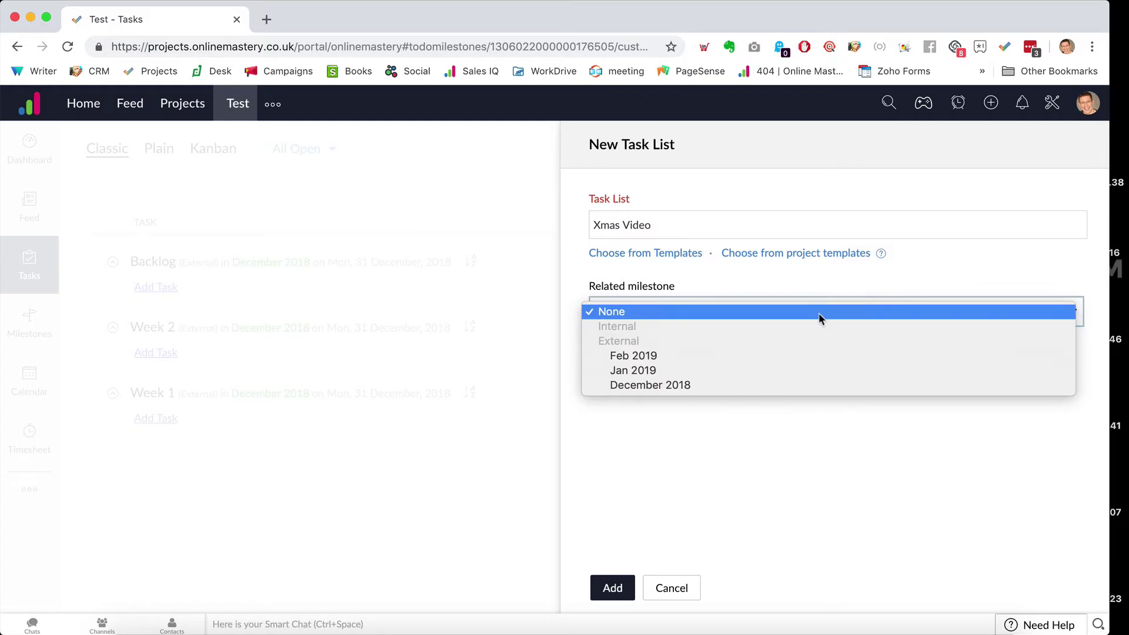
pyautogui.click(696, 388)
pyautogui.click(611, 588)
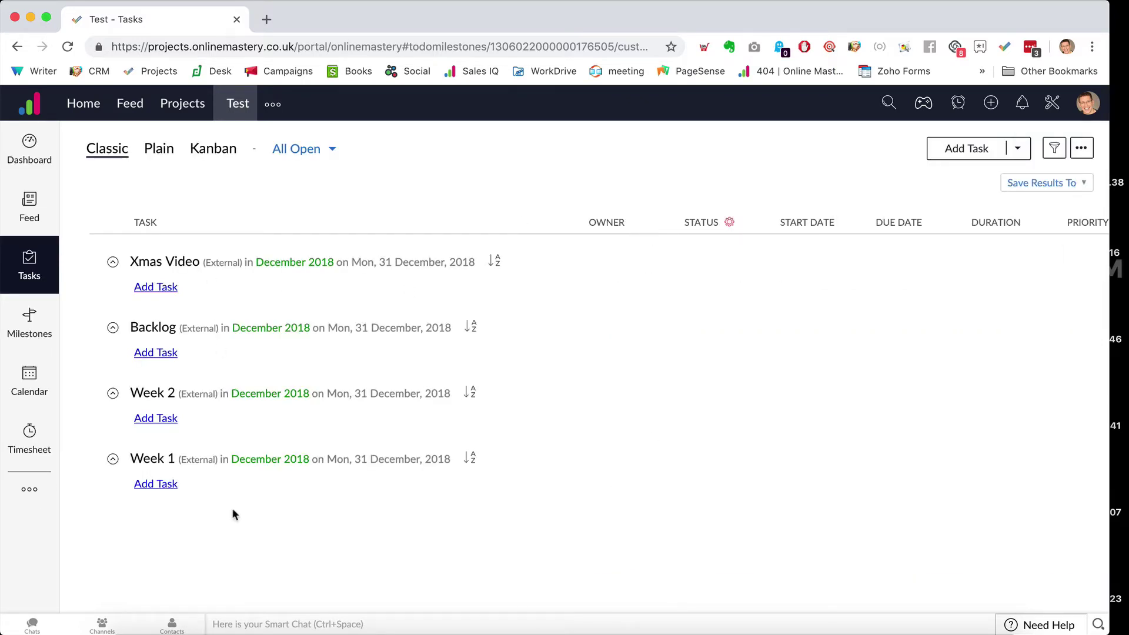
# - Add a task list named Xmas Cards, related to the December 2018 milestone
pyautogui.moveTo(232, 507); pyautogui.dragTo(219, 460)
pyautogui.click(584, 429)
pyautogui.click(1017, 149)
pyautogui.click(983, 181)
pyautogui.write('Xmas Cards')
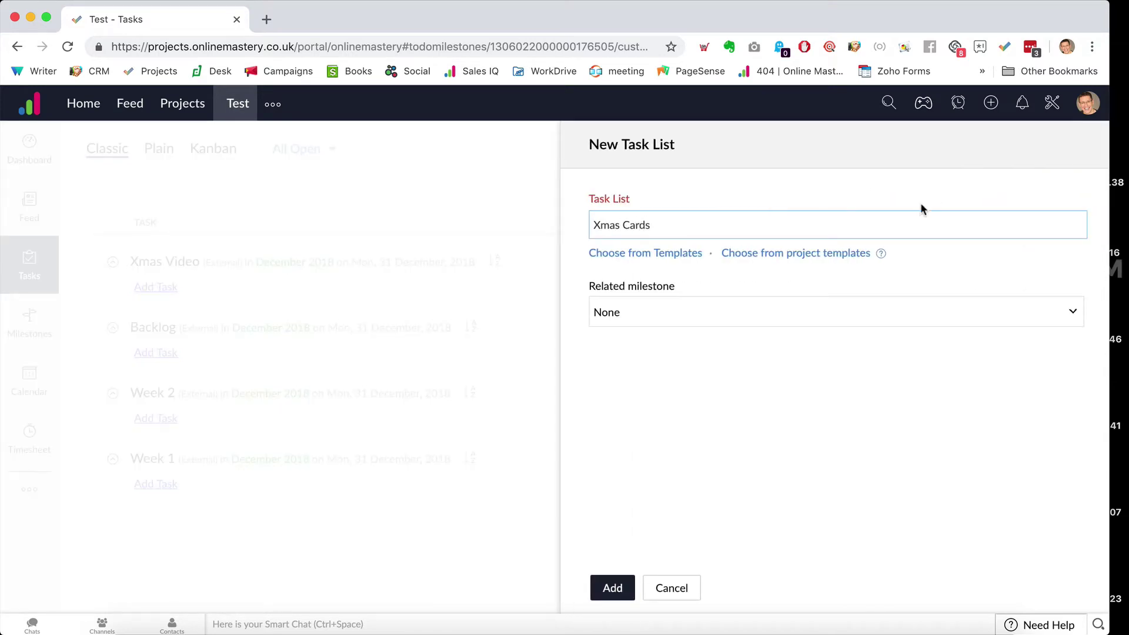
pyautogui.click(728, 313)
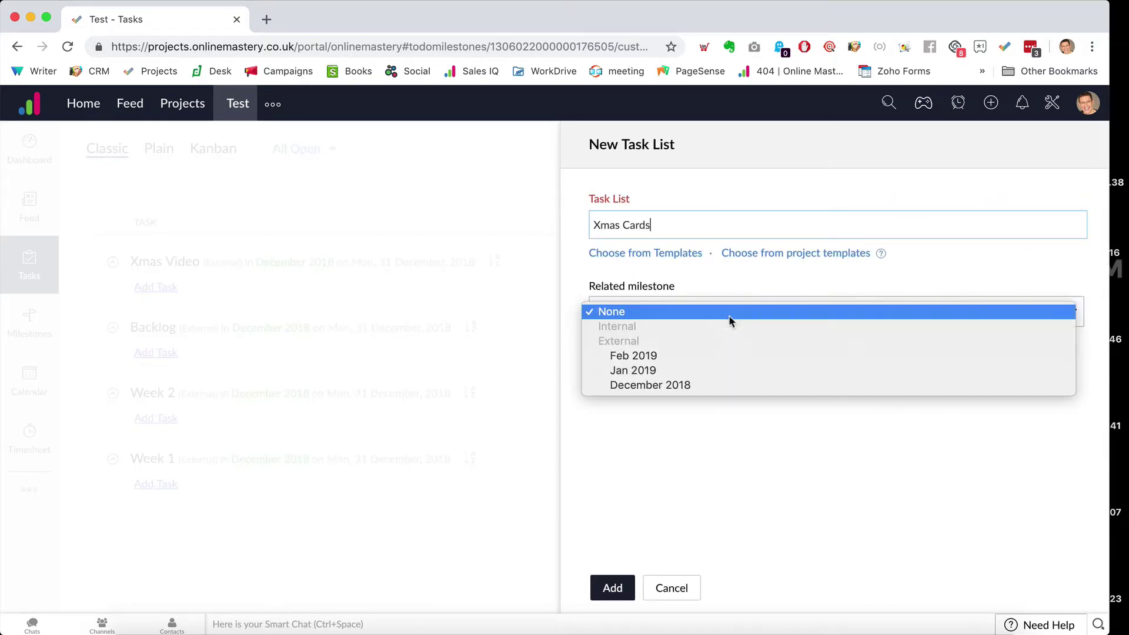
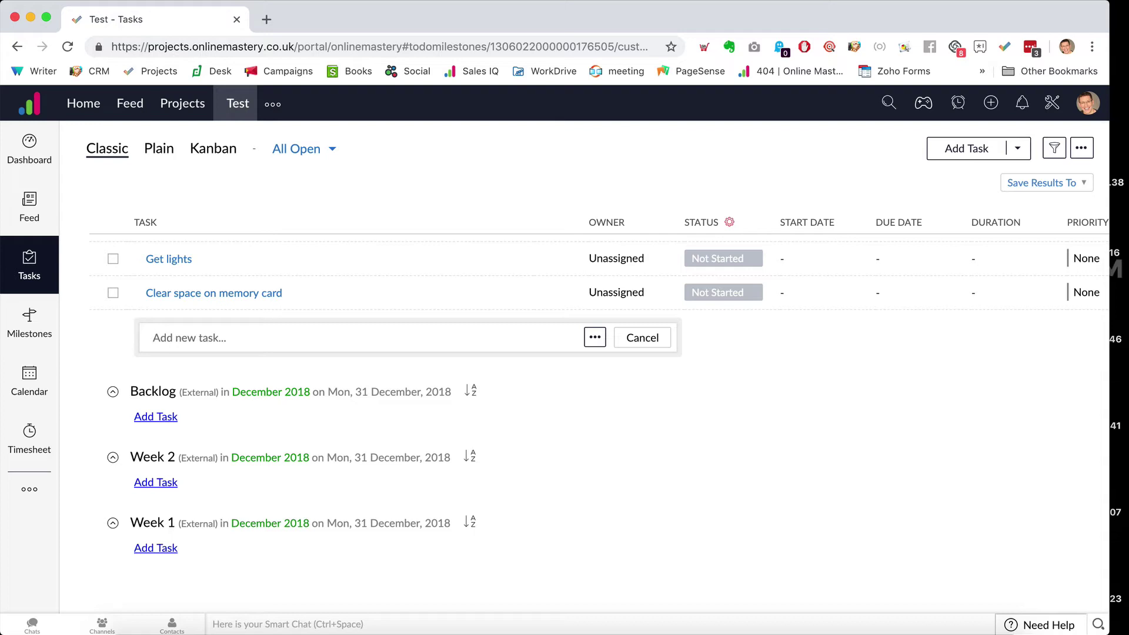
# - Add the tasks "Record test video" and "Send test video for review with team" to the Xmas Video list
pyautogui.write('Record test video')
pyautogui.press('Return')
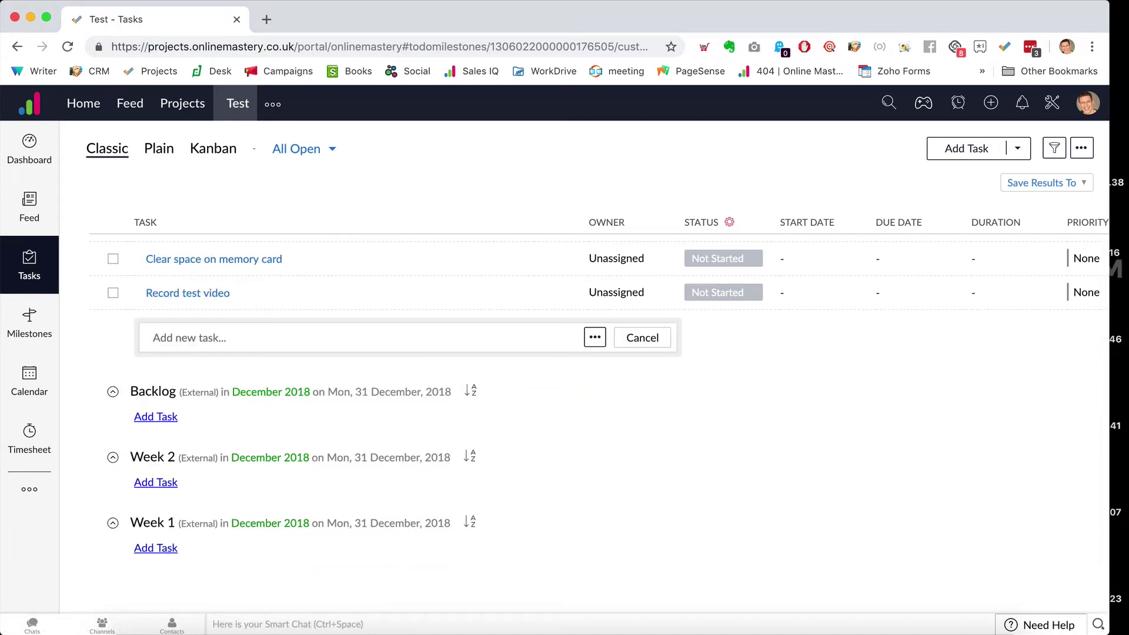
pyautogui.write('Re')
pyautogui.press('BackSpace')
pyautogui.write('Send test video for review ')
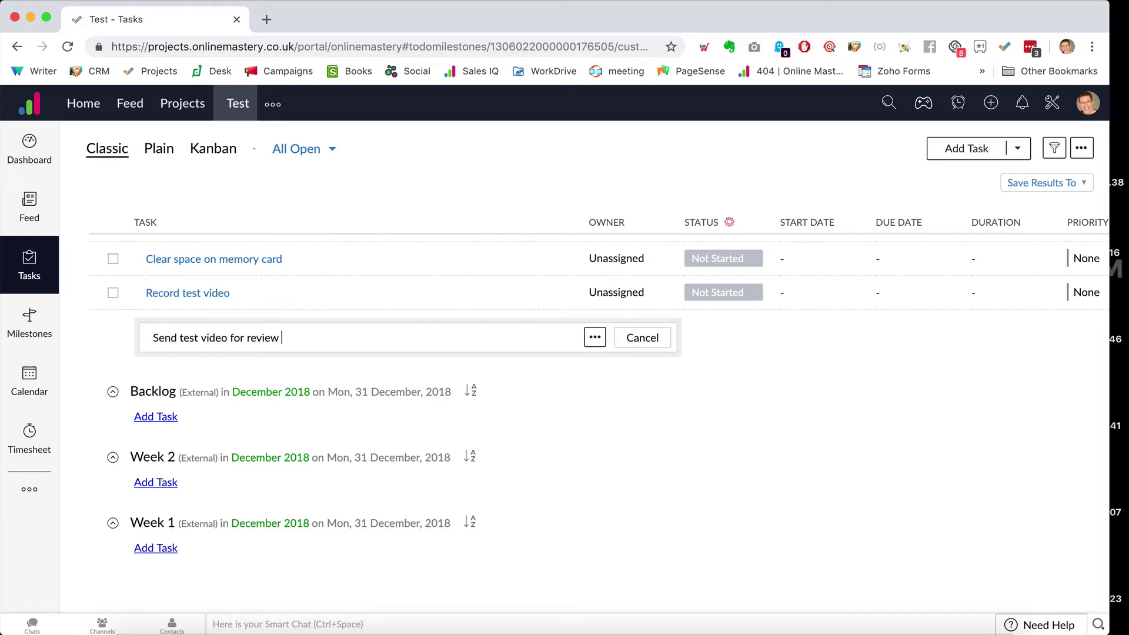
pyautogui.write('with team')
pyautogui.press('Return')
# - Add the tasks "Record Main video" and "Edit video" to the Xmas Video list
pyautogui.write('Record ')
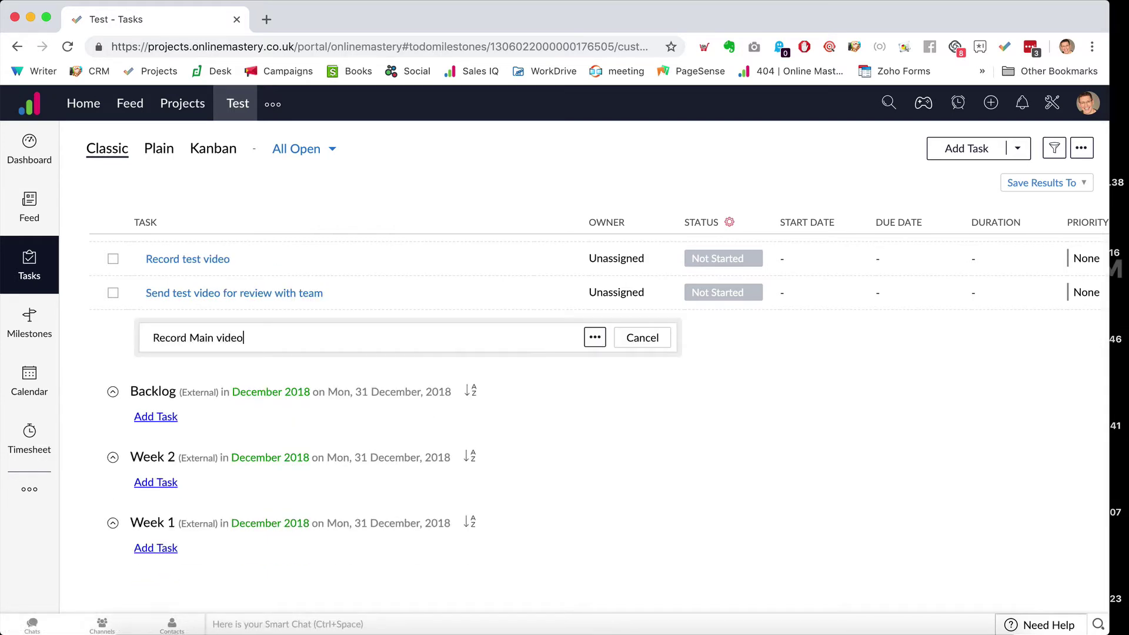
pyautogui.write('Main video')
pyautogui.press('Return')
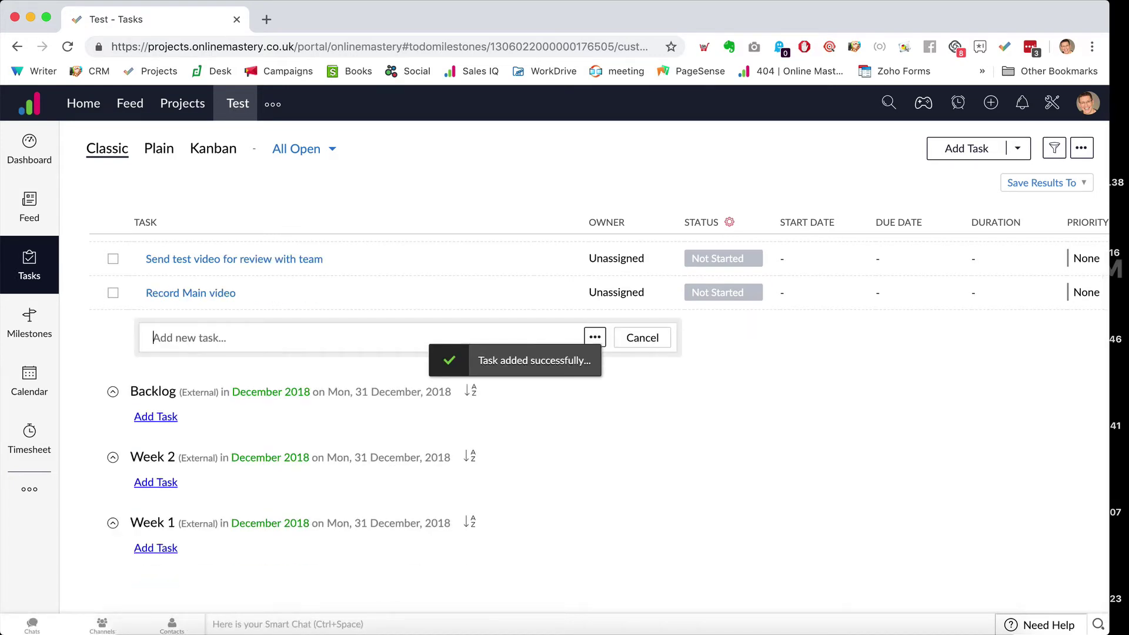
pyautogui.write('Edit video')
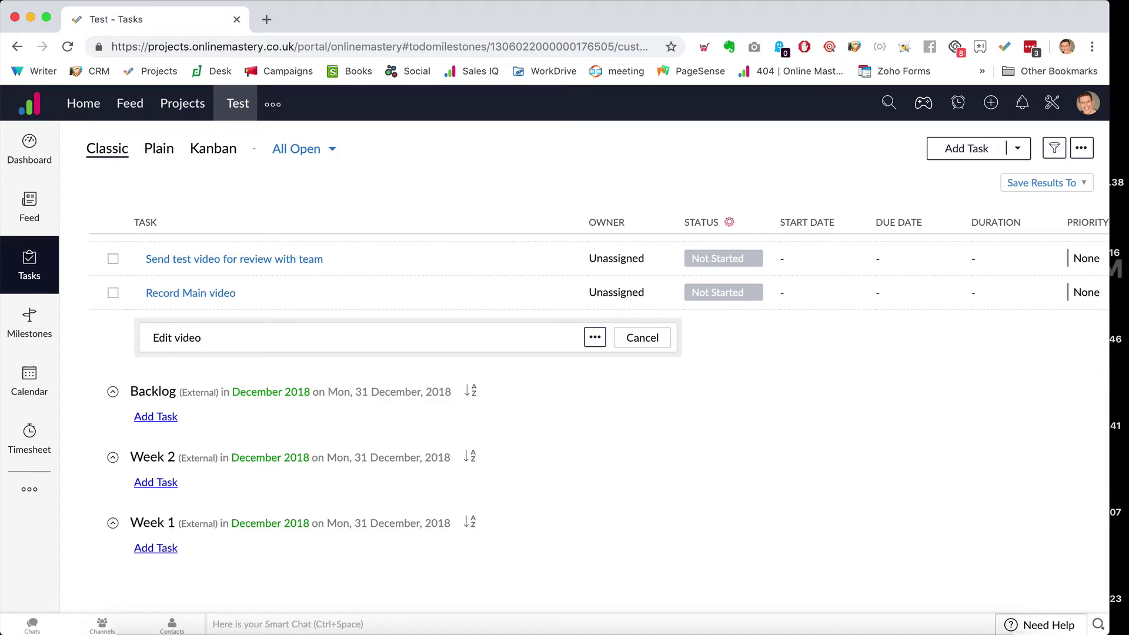
pyautogui.press('Return')
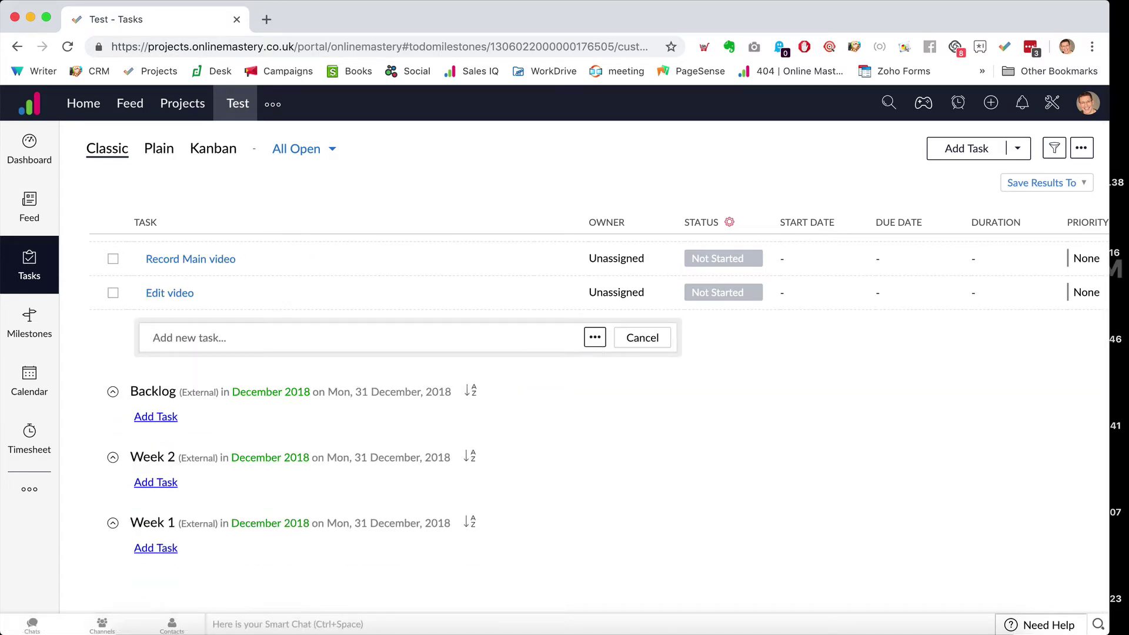
# - Add the tasks "publish video" and "Embed video on website" to the Xmas Video list
pyautogui.write('publish video')
pyautogui.press('Return')
pyautogui.write('mbed')
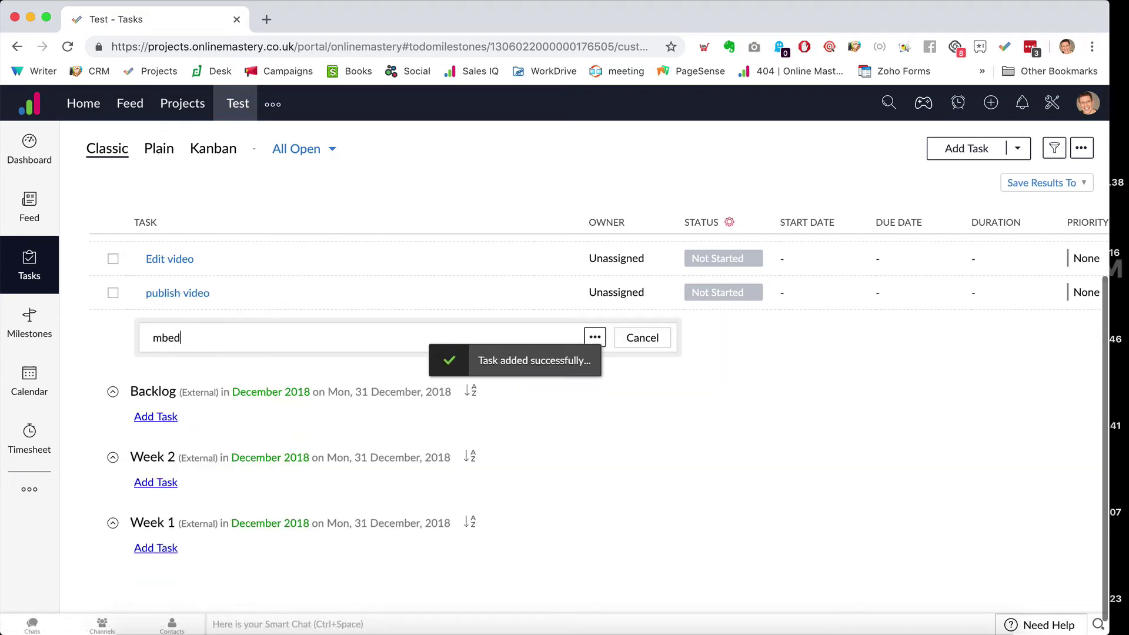
pyautogui.press('super+a')
pyautogui.write('Emb')
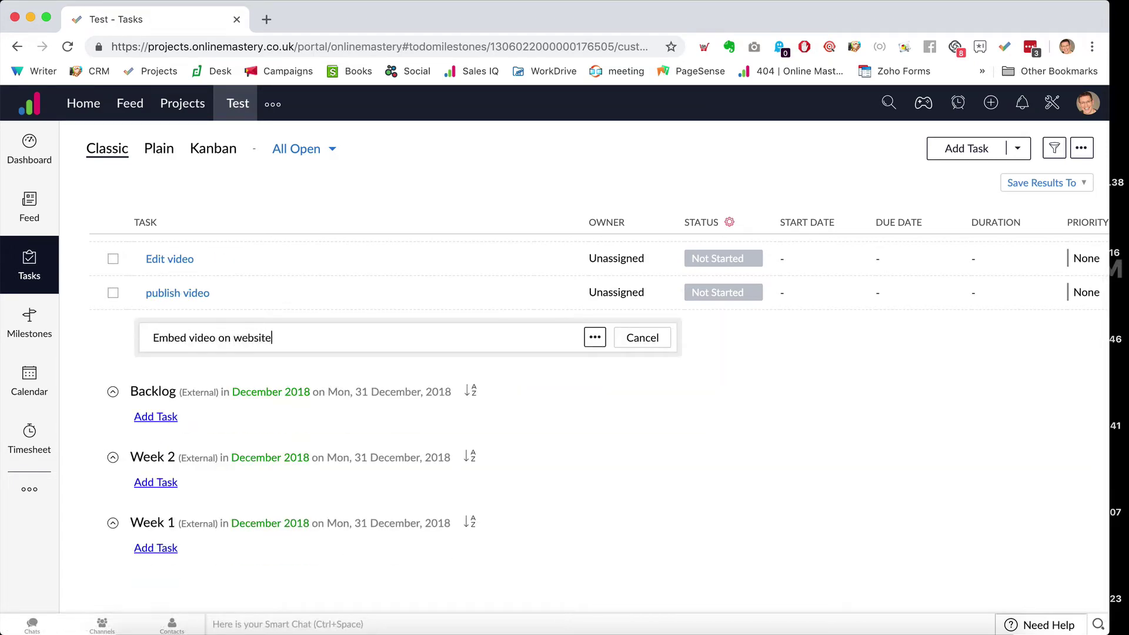
pyautogui.press('Return')
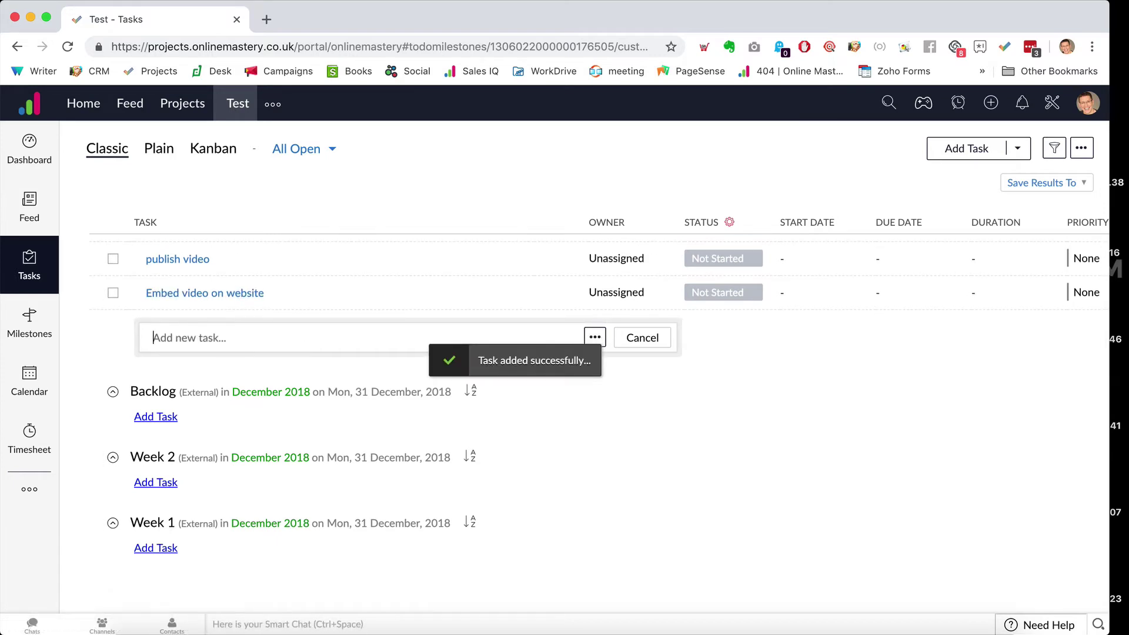
# - Add the task "Create video placeholder" to the Xmas Video list and move it above "Embed video on website"
pyautogui.write('Create video placeholder')
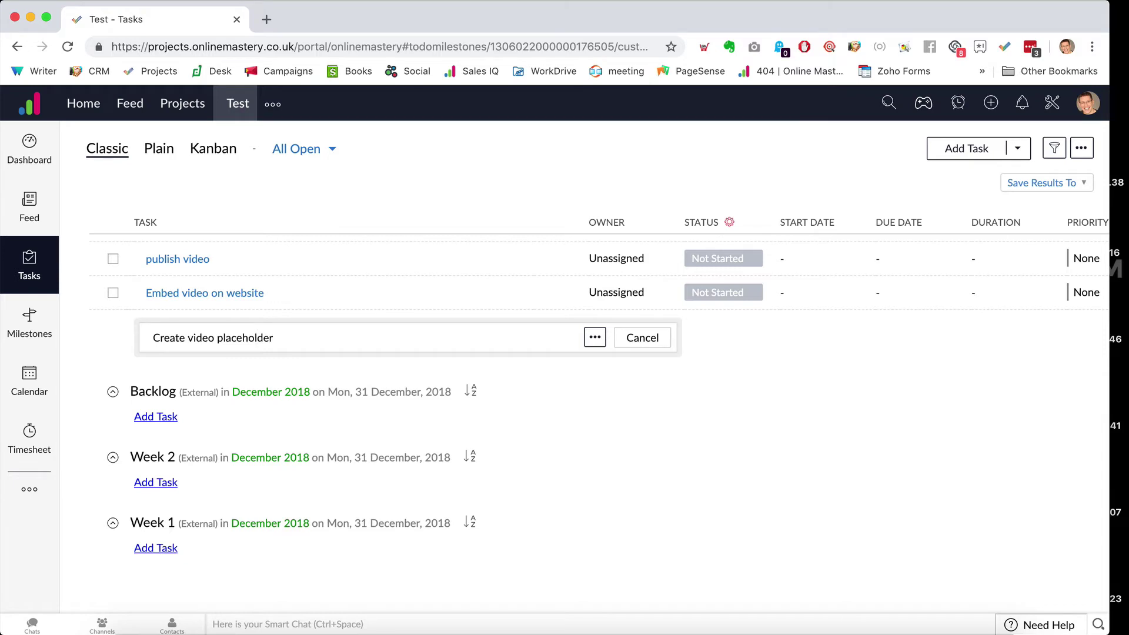
pyautogui.press('Return')
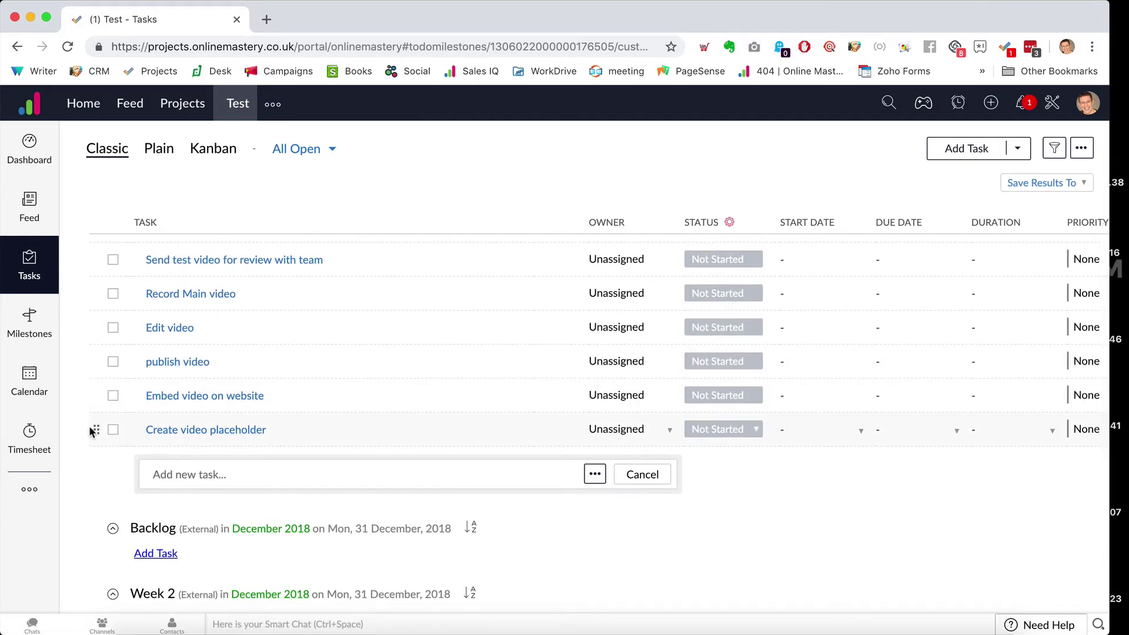
pyautogui.moveTo(93, 428); pyautogui.dragTo(92, 377)
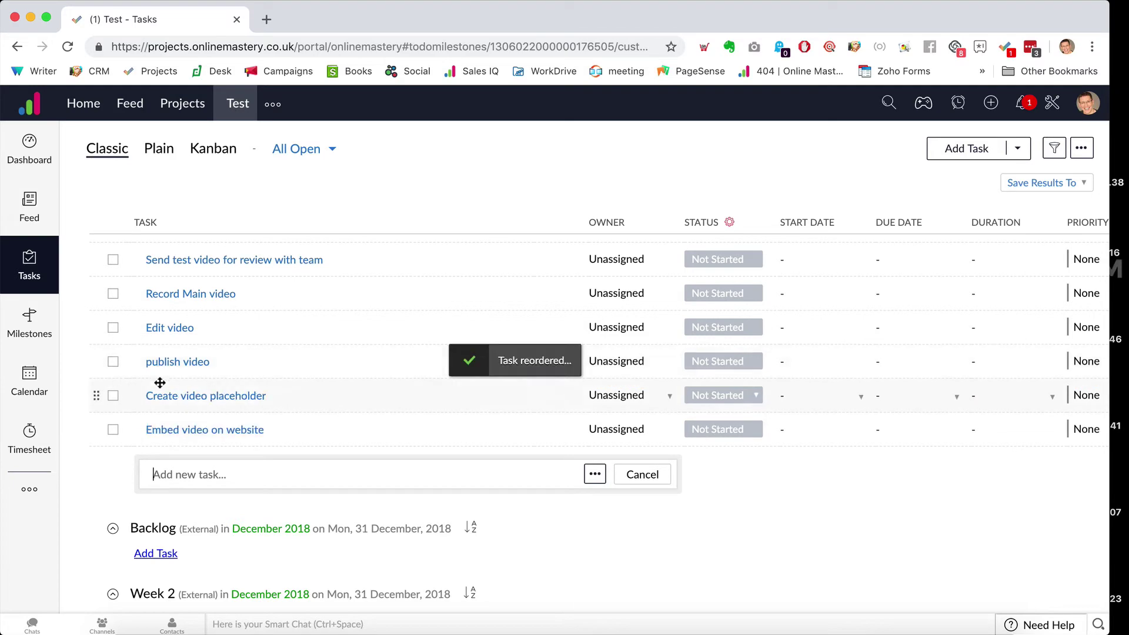
# - Collapse the Xmas Video task list and expand it again
pyautogui.scroll(5, 229, 393)
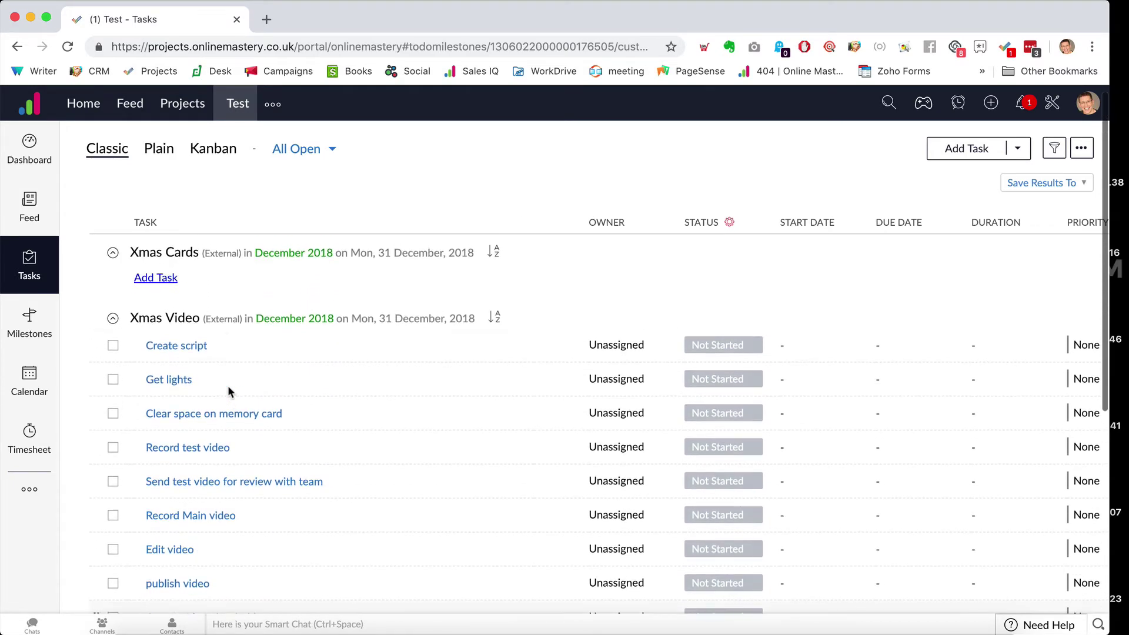
pyautogui.scroll(-1, 293, 305)
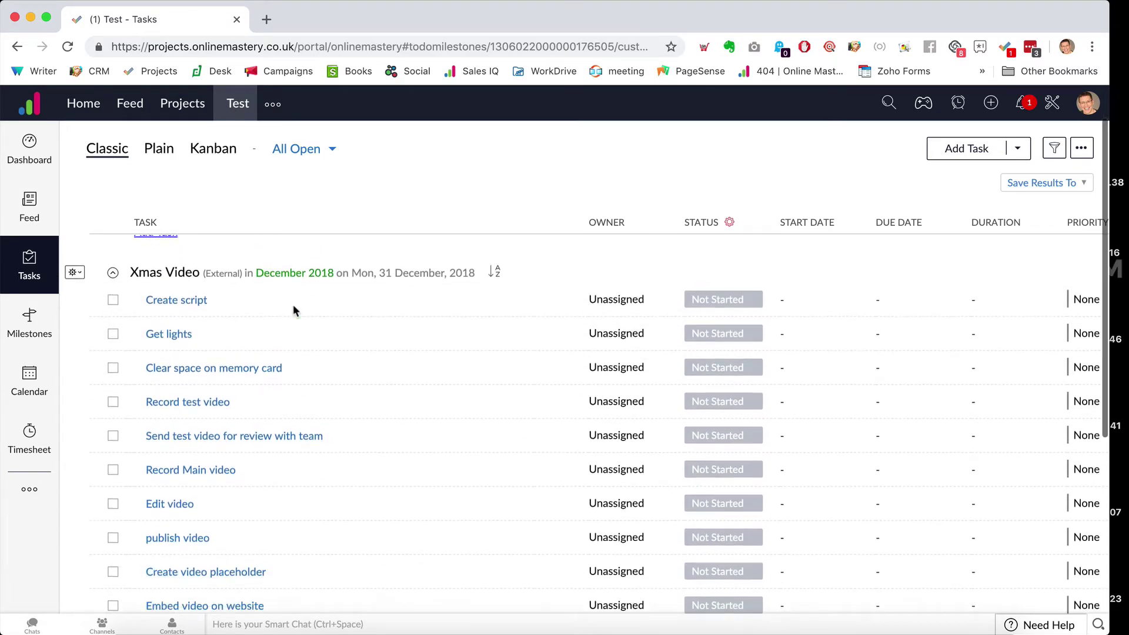
pyautogui.click(112, 274)
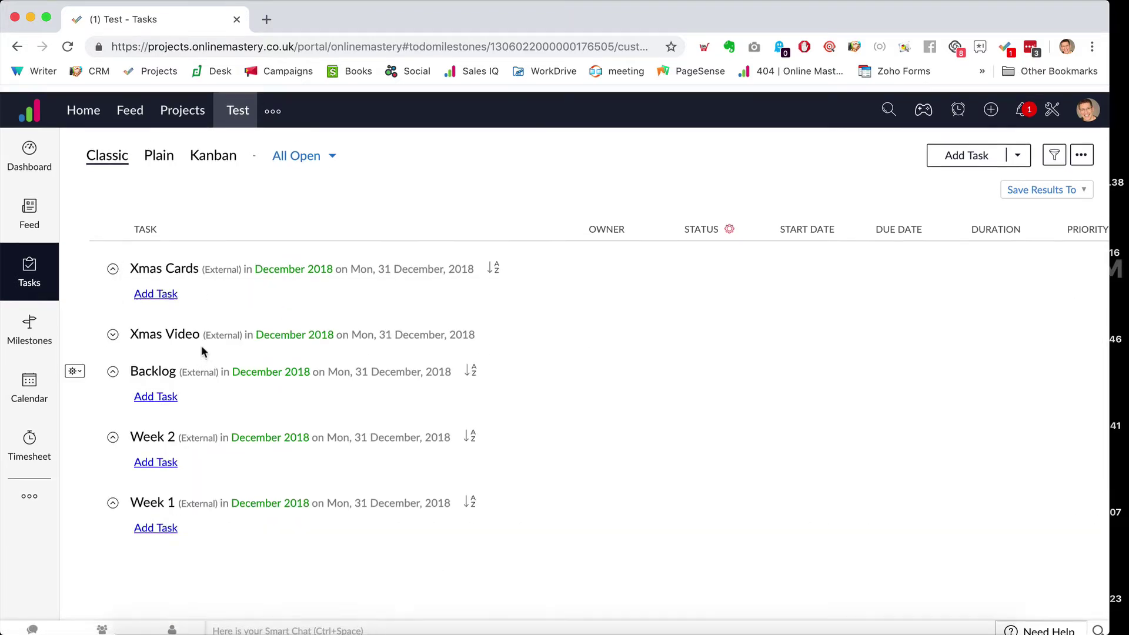
pyautogui.click(112, 327)
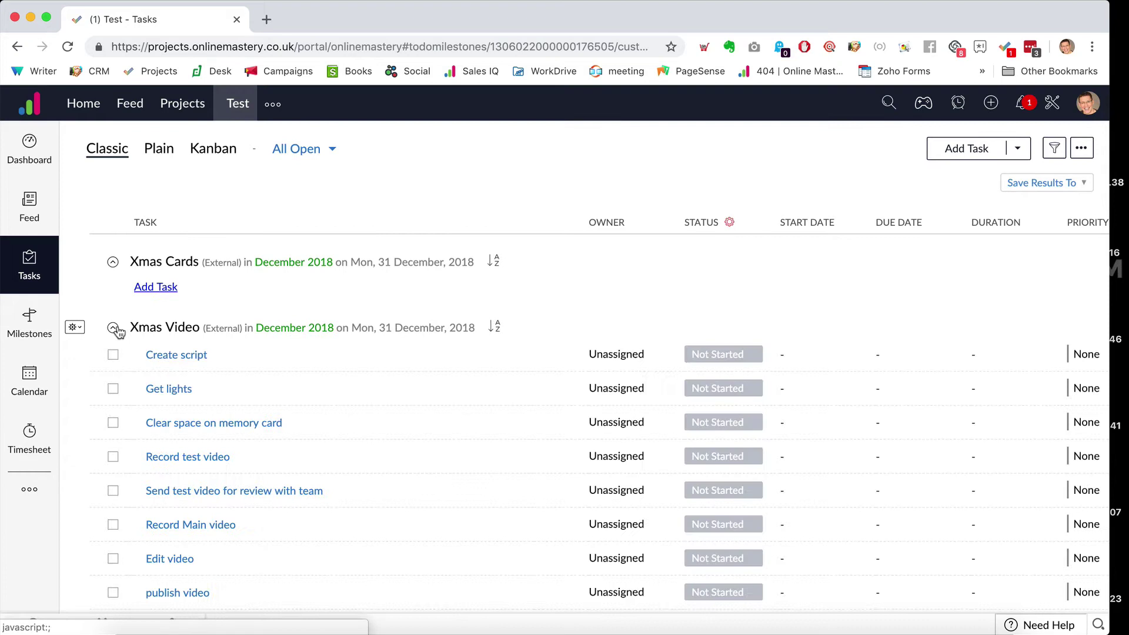
# - Select all tasks in the Xmas Video list and assign them to the owner Me
pyautogui.click(115, 358)
pyautogui.click(113, 352)
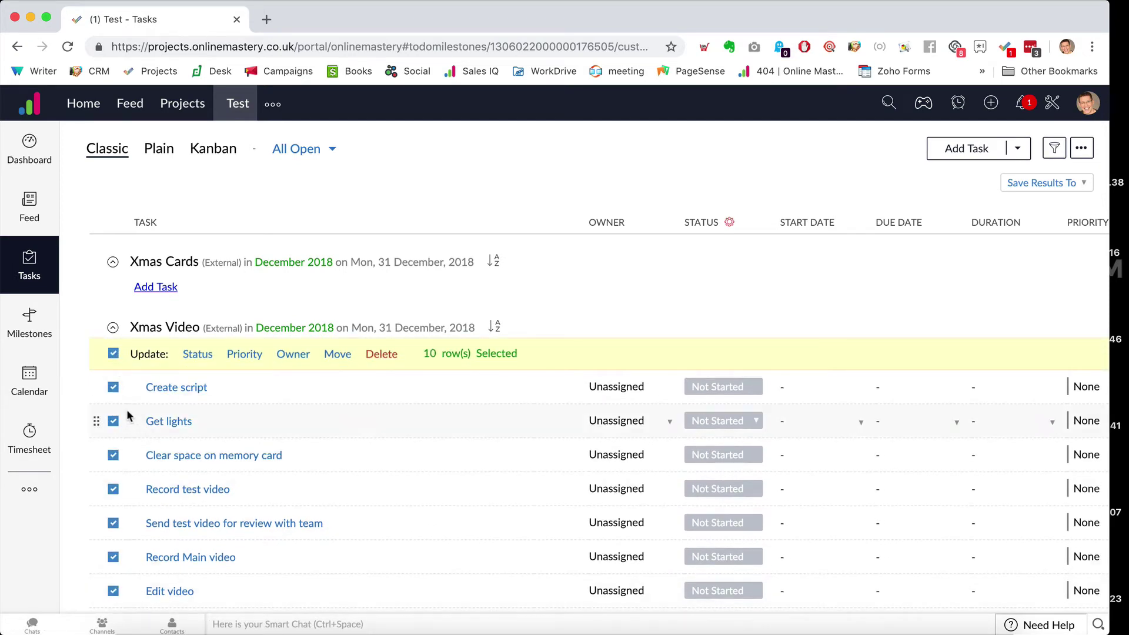
pyautogui.click(291, 354)
pyautogui.click(234, 486)
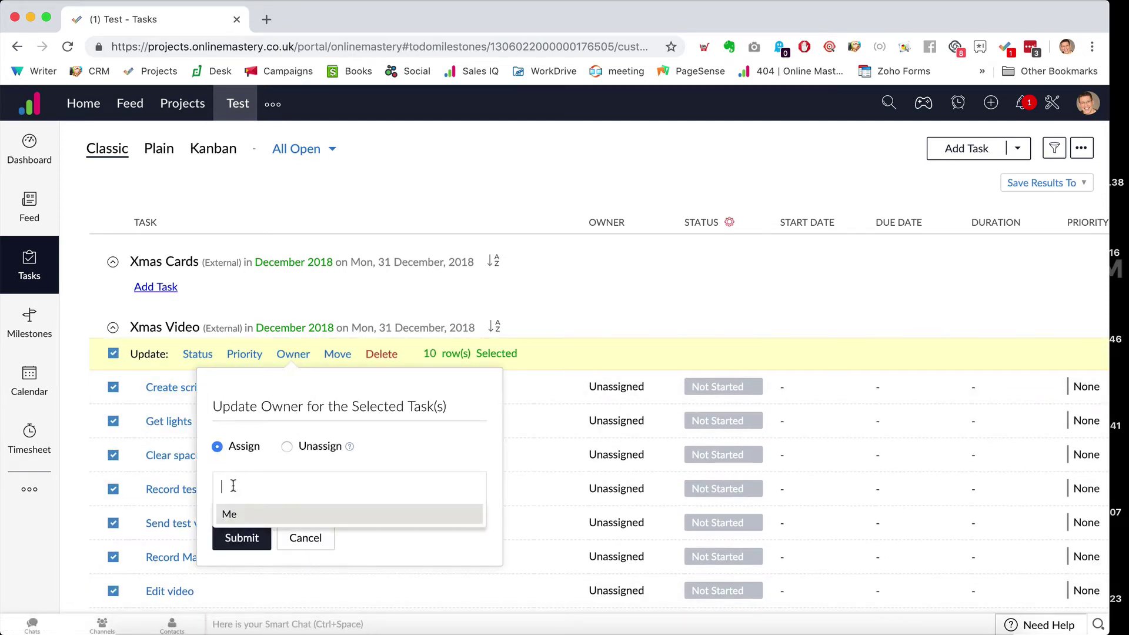
pyautogui.click(230, 515)
pyautogui.click(227, 547)
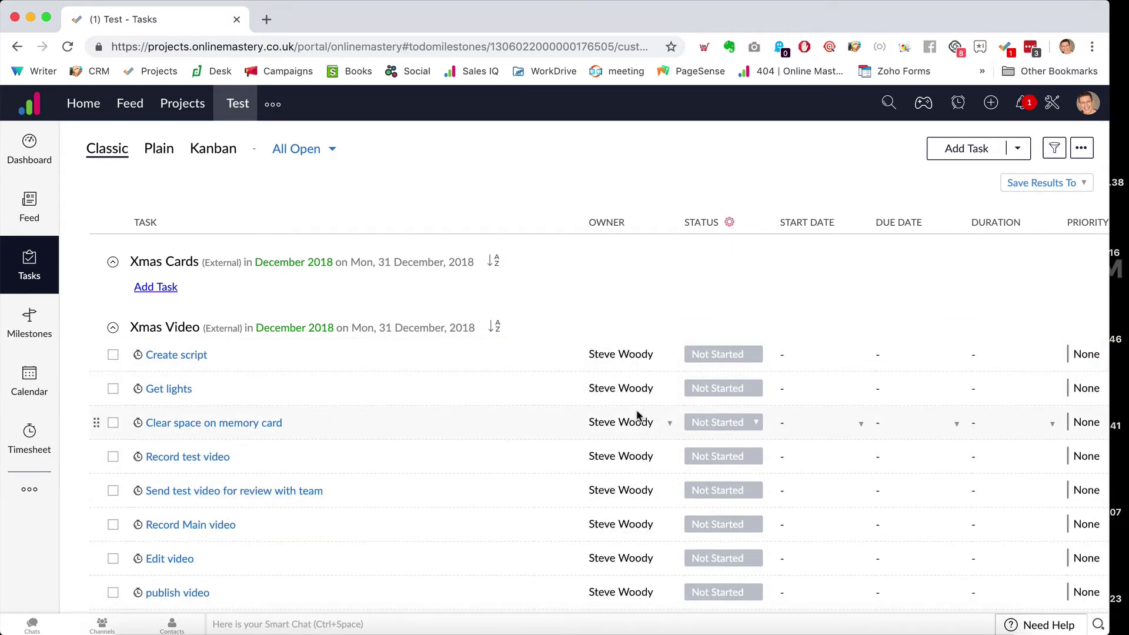
# - Set the start date of the Create script task to 17-12-2018
pyautogui.click(856, 354)
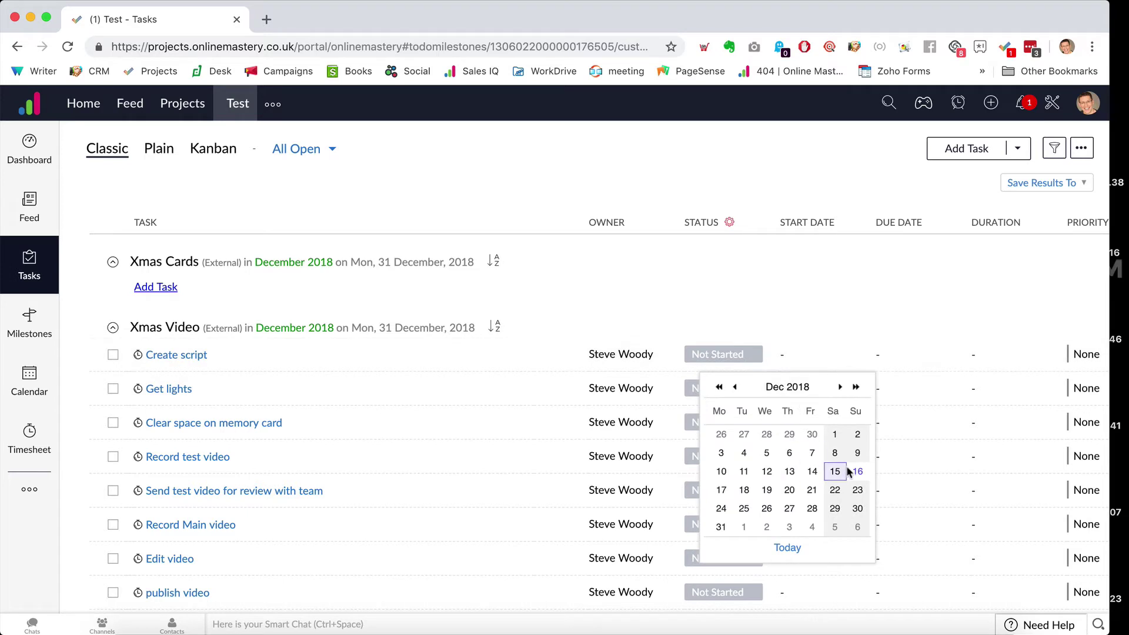
pyautogui.click(720, 491)
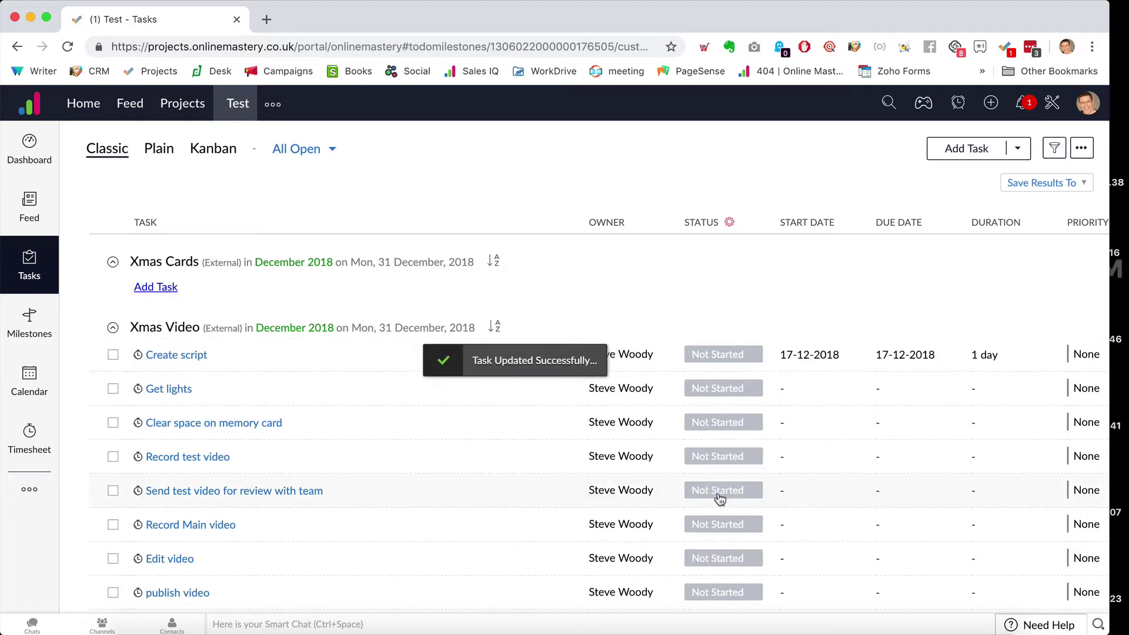
pyautogui.click(914, 356)
pyautogui.click(842, 314)
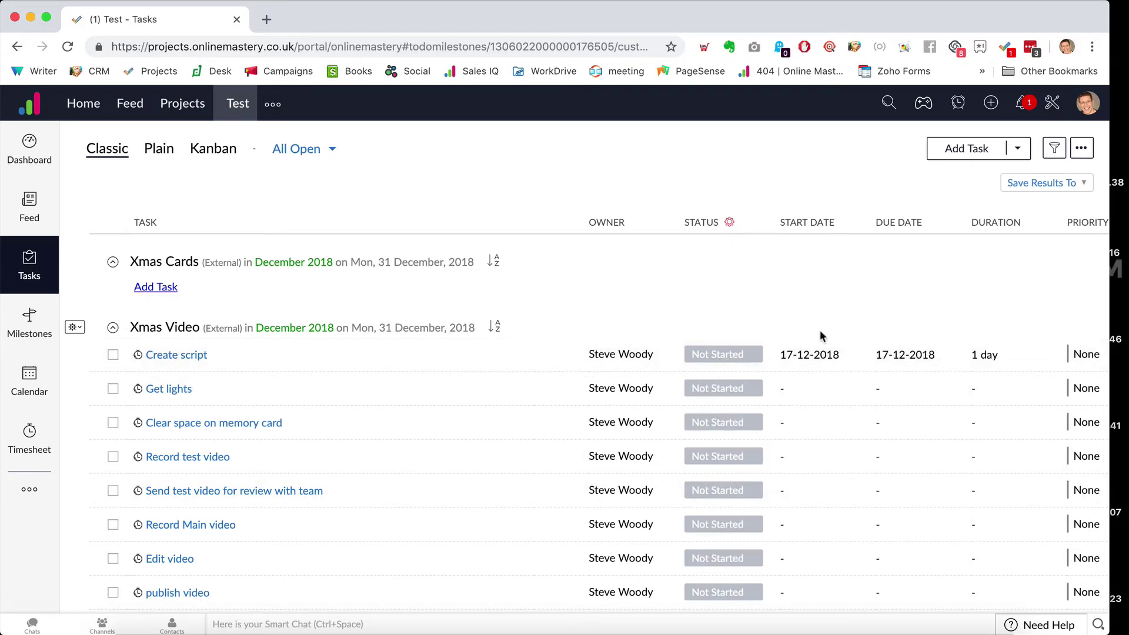
# - Set the start date of Get lights to 18-12-2018 and of Clear space on memory card to 17-12-2018
pyautogui.click(789, 393)
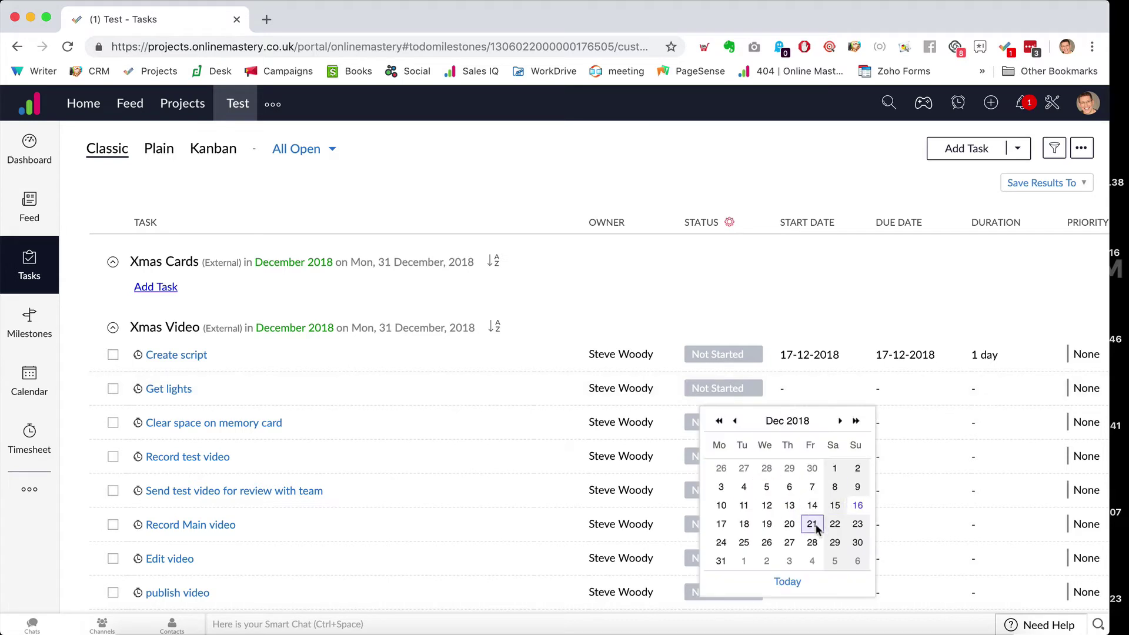
pyautogui.click(743, 525)
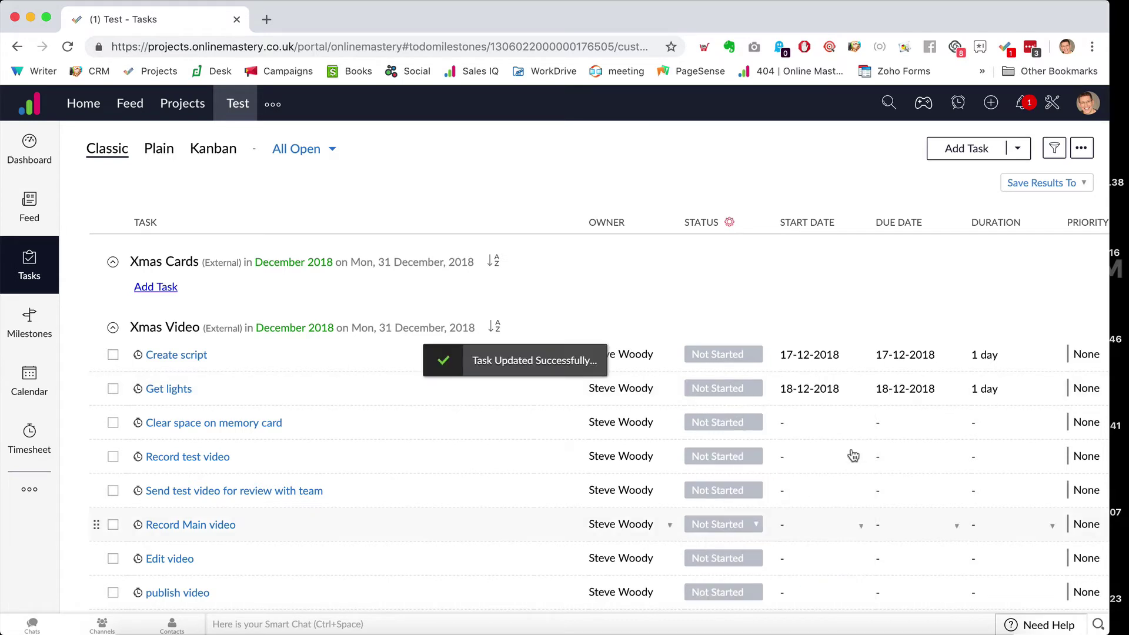
pyautogui.click(808, 432)
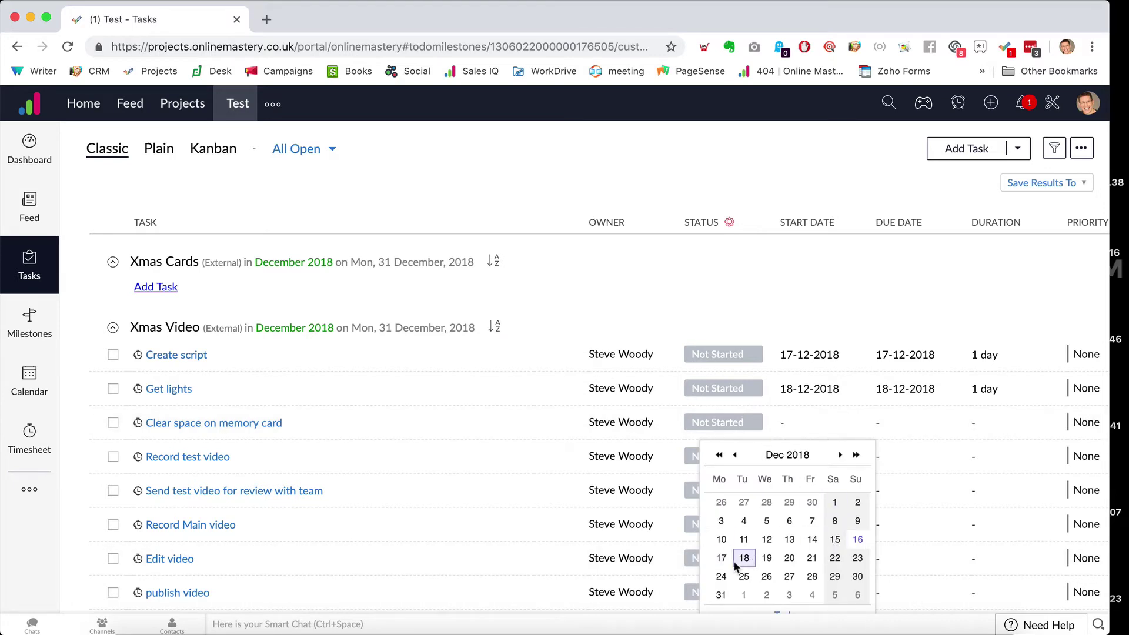
pyautogui.click(722, 559)
# - Set the start date of Record test video to 12-12-2018, and schedule Send test video for review with team from 21-12-2018 to 24-12-2018
pyautogui.click(803, 457)
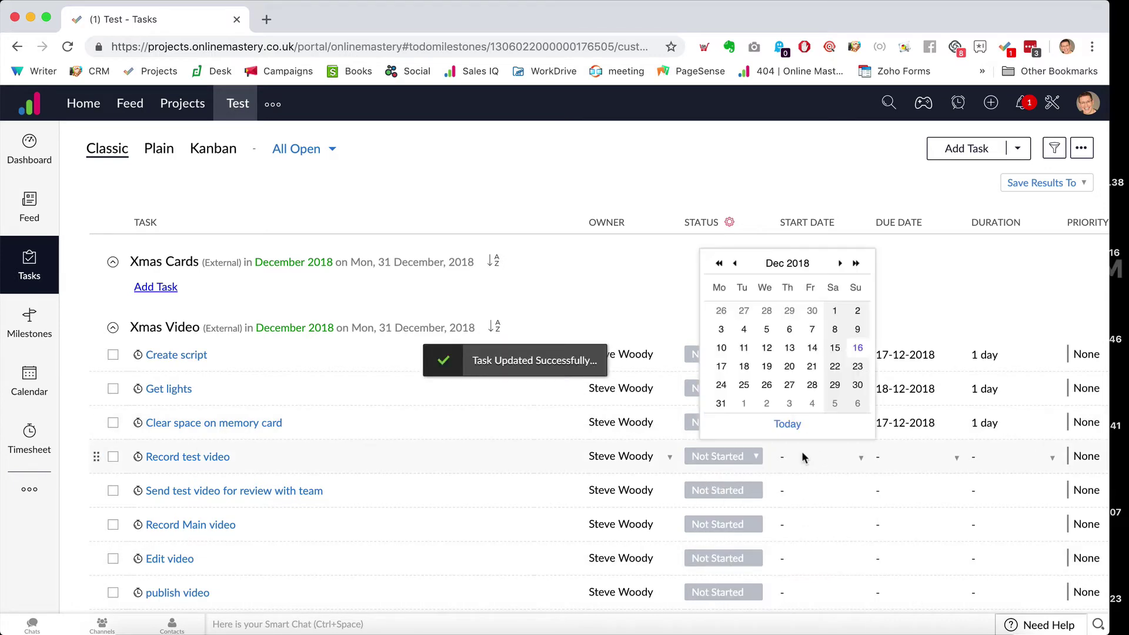
pyautogui.click(766, 348)
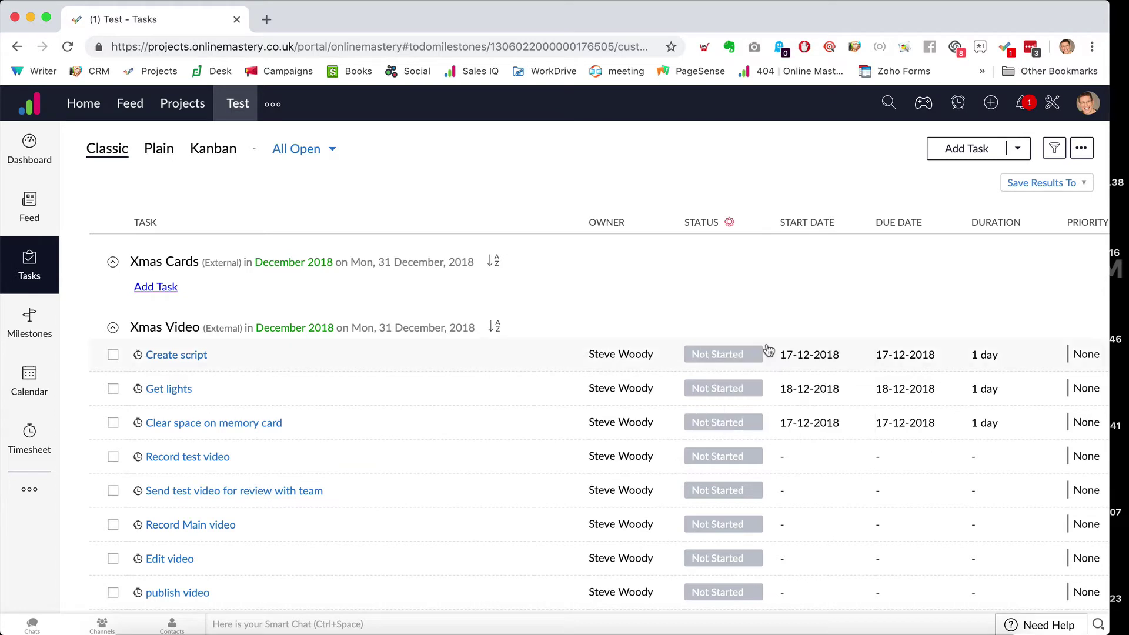
pyautogui.click(803, 492)
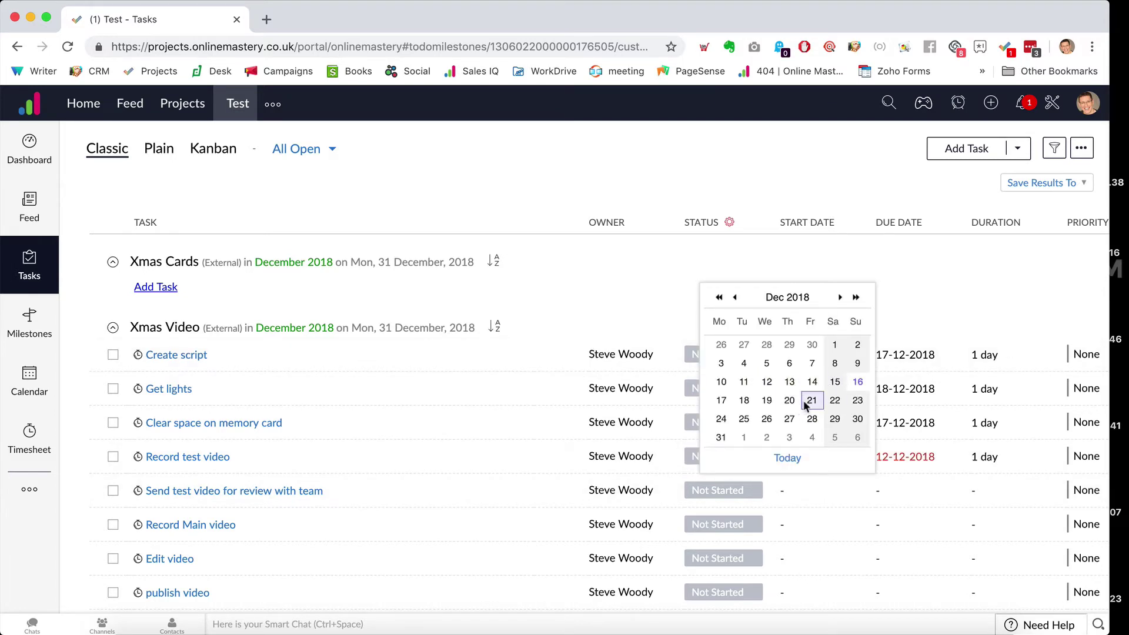
pyautogui.click(812, 400)
pyautogui.click(913, 498)
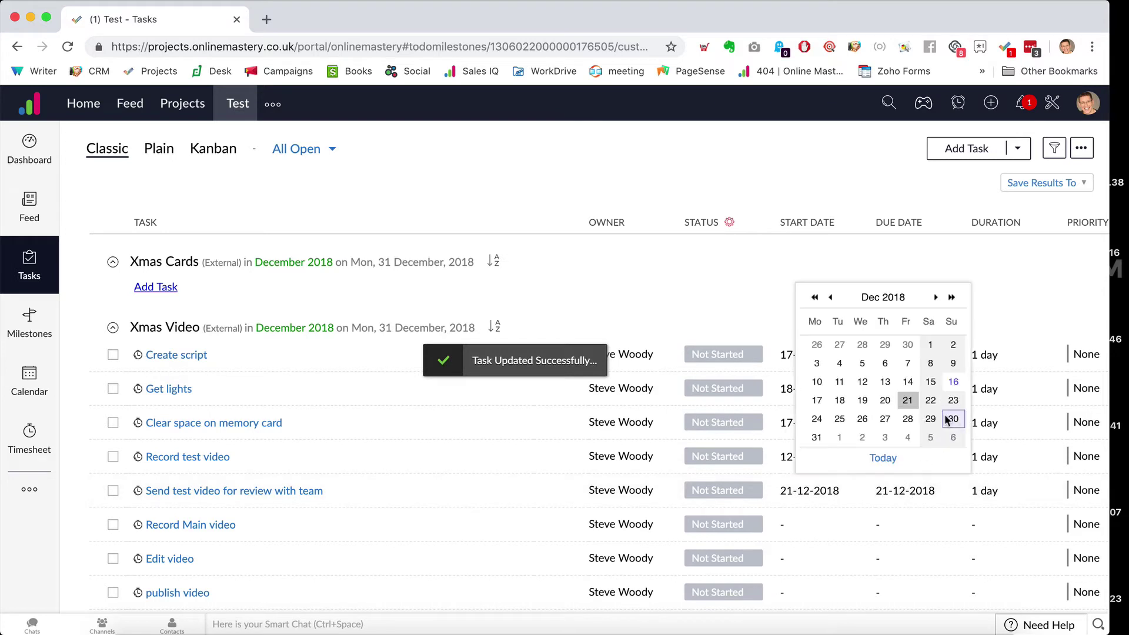
pyautogui.click(817, 419)
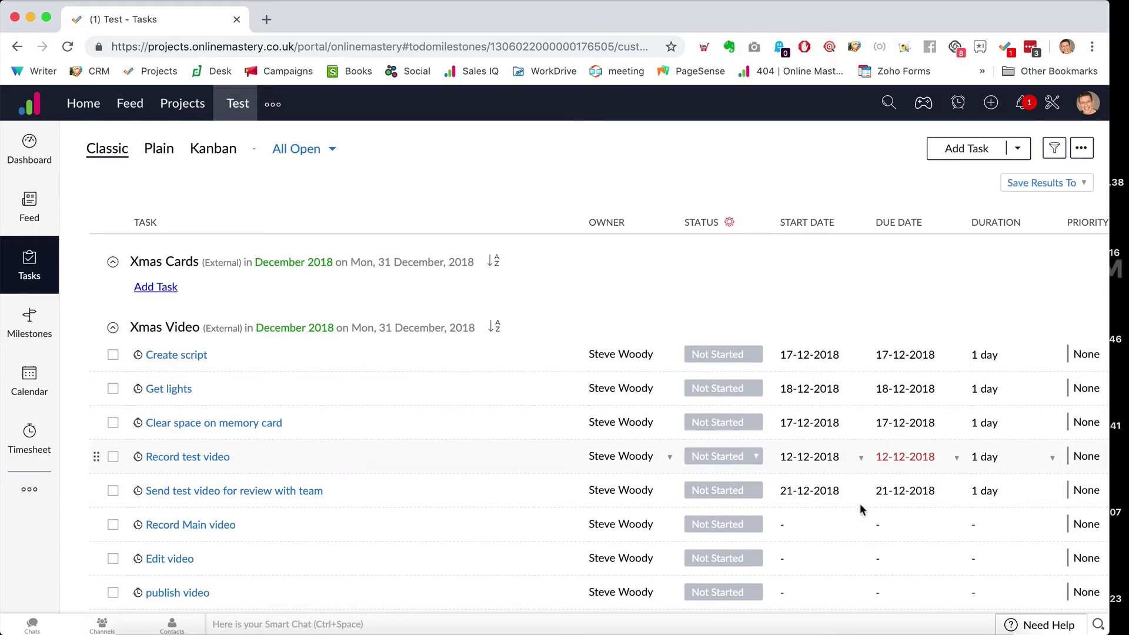
# - Set the start date of both the Record Main video and Edit video tasks to 24-12-2018
pyautogui.click(790, 528)
pyautogui.click(720, 437)
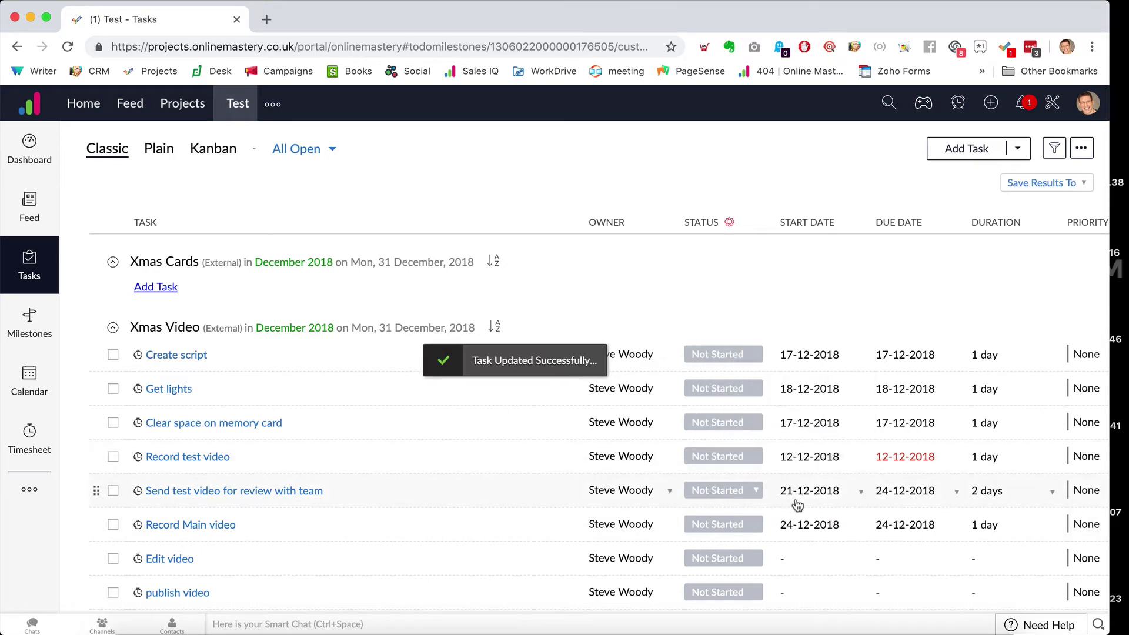
pyautogui.click(795, 561)
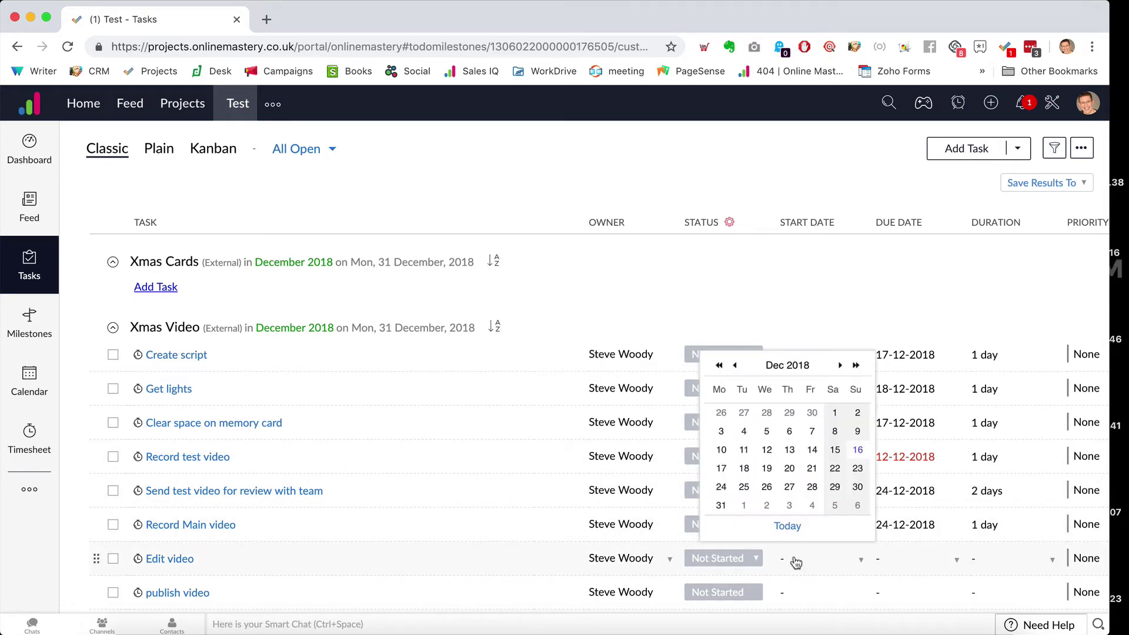
pyautogui.click(721, 488)
# - Set the start date of the publish video task to 25-12-2018
pyautogui.scroll(-2, 800, 496)
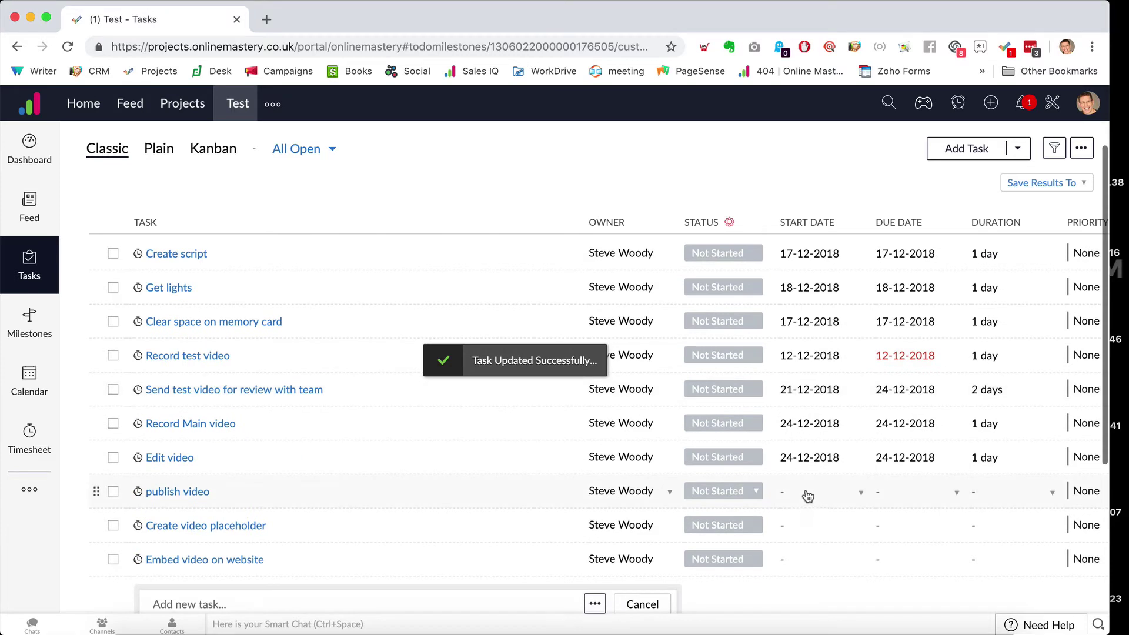
pyautogui.click(814, 496)
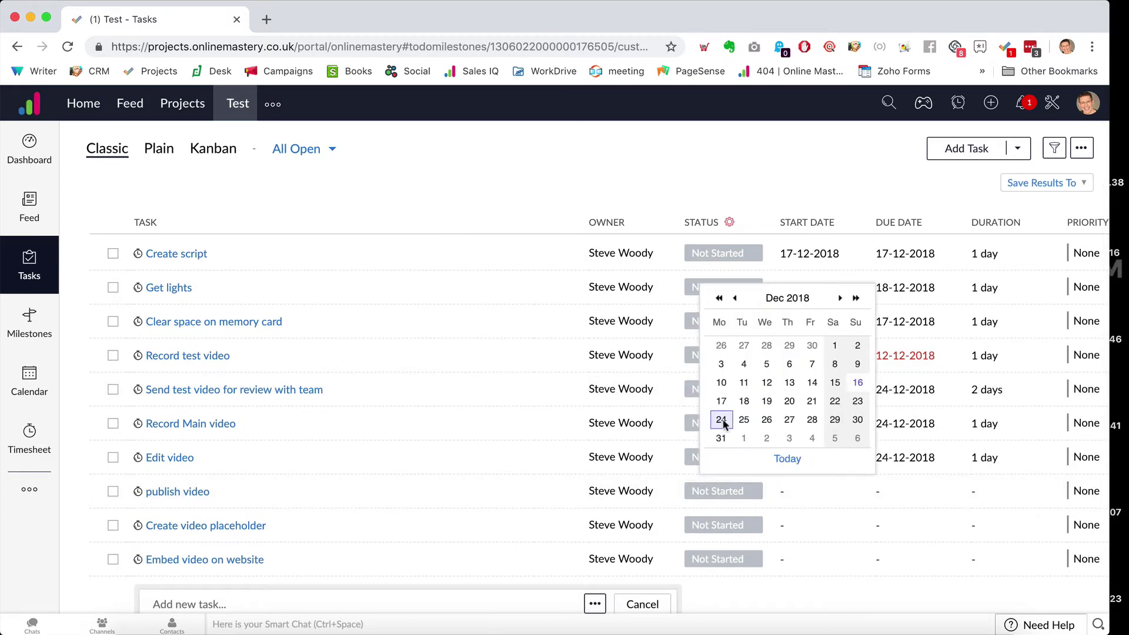
pyautogui.click(743, 420)
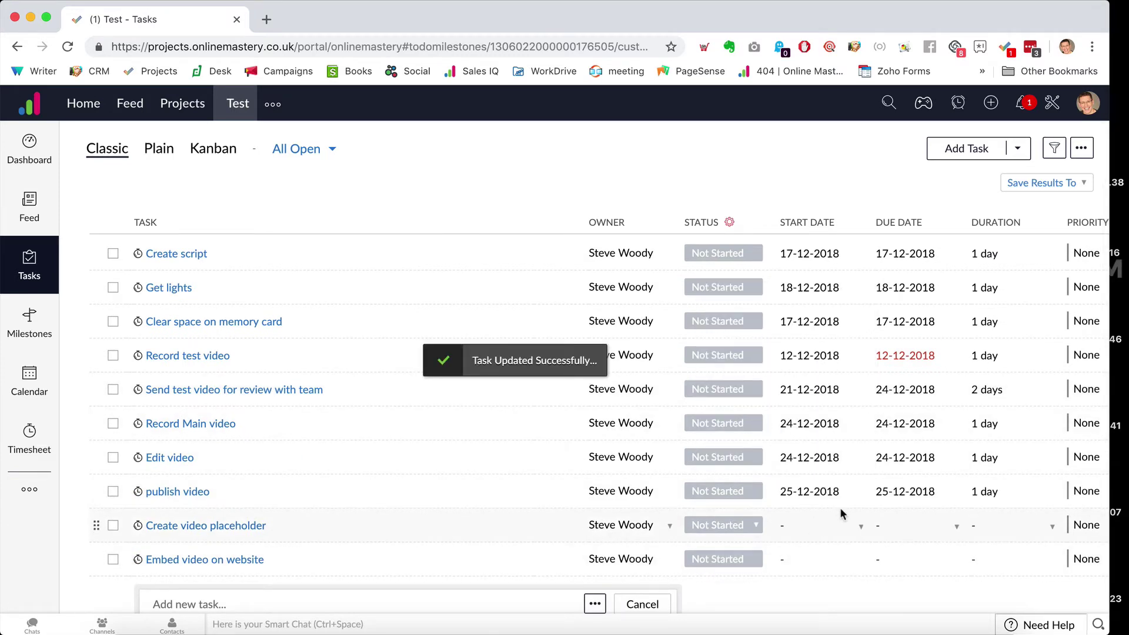
# - Set the start date of Create video placeholder to 24-12-2018 and of Embed video on website to 25-12-2018
pyautogui.click(789, 528)
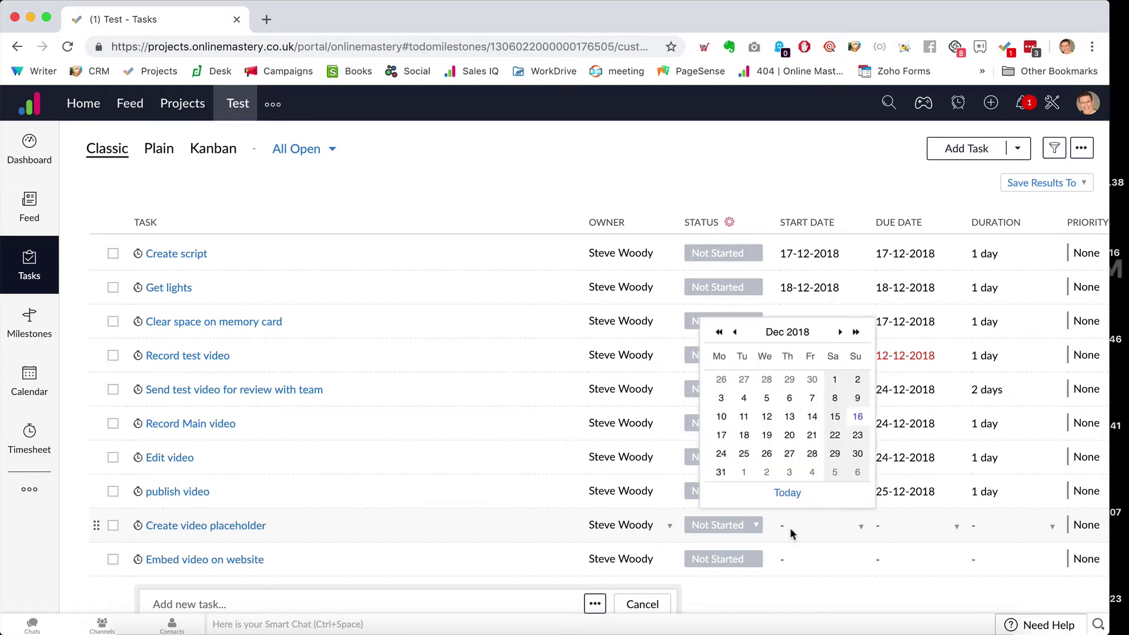
pyautogui.click(745, 471)
pyautogui.click(795, 559)
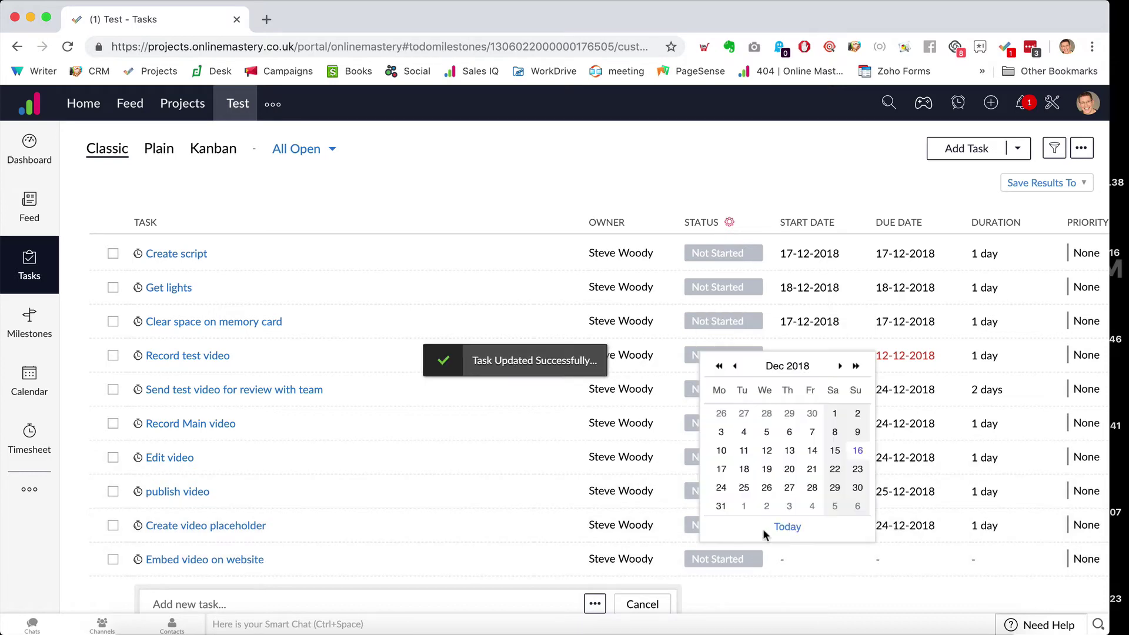
pyautogui.click(744, 491)
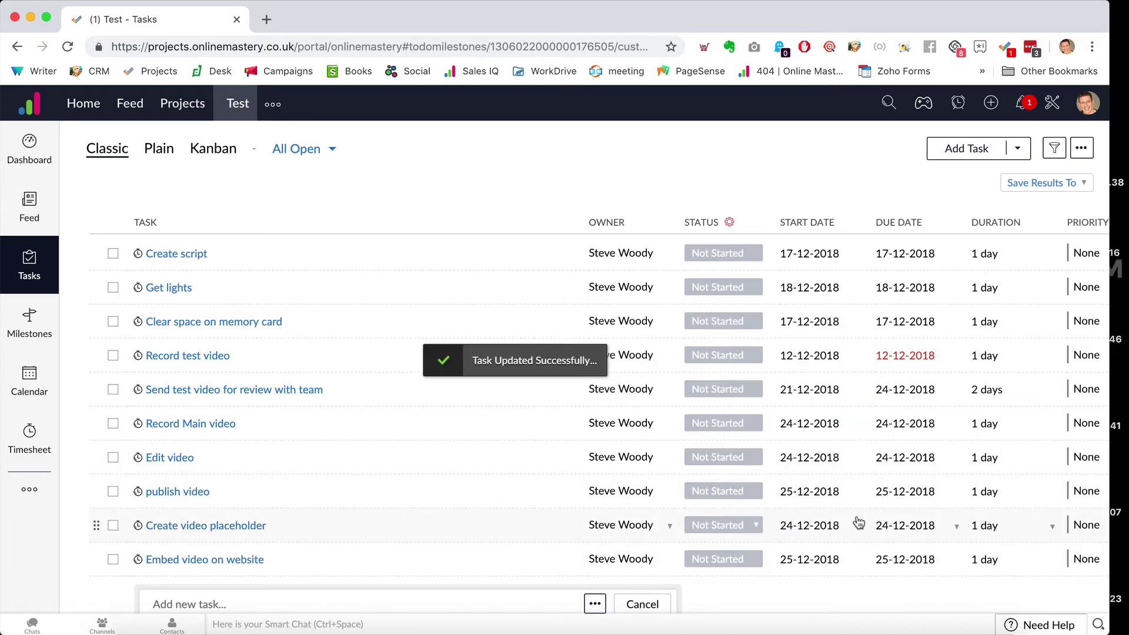
# - Review the Xmas Video tasks' dates, the remaining task columns and the task list's available options
pyautogui.scroll(-2, 823, 494)
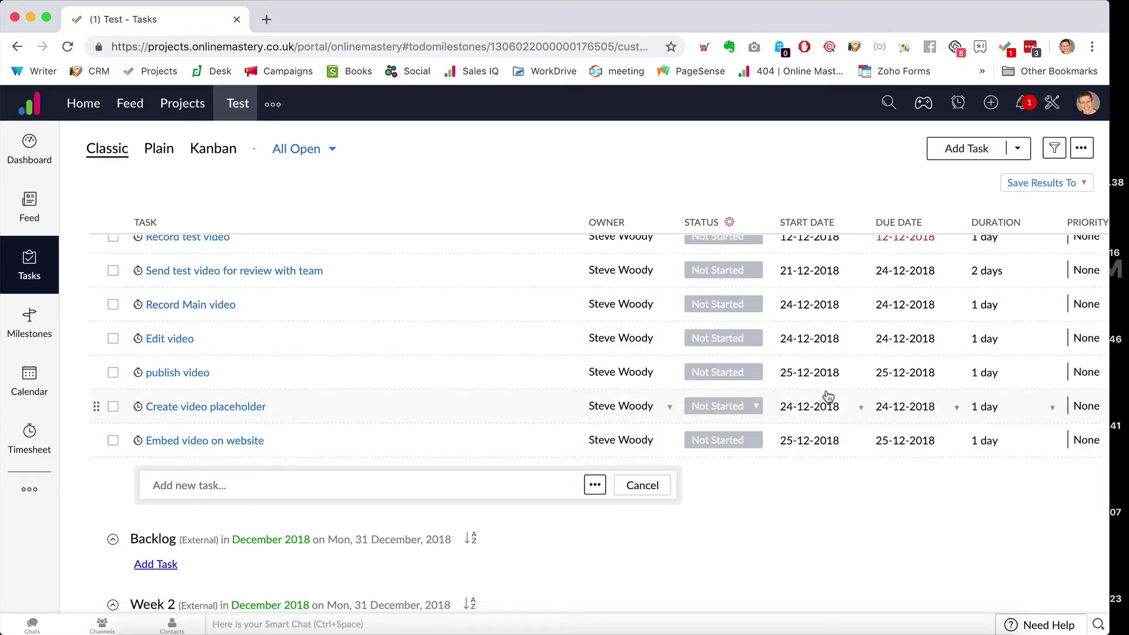
pyautogui.scroll(3, 828, 395)
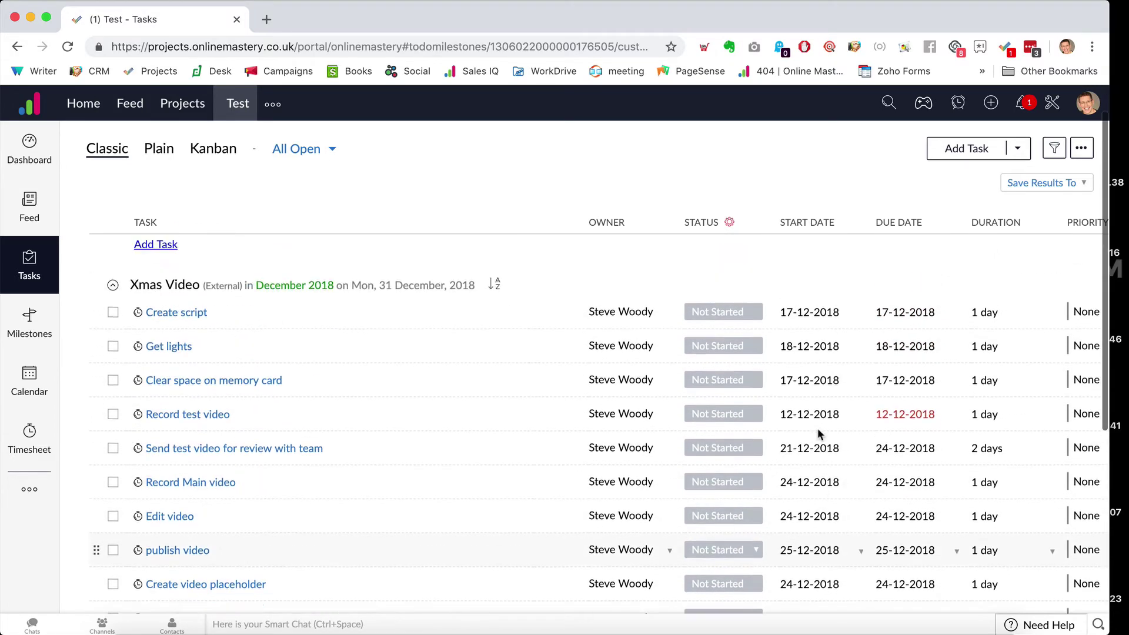
pyautogui.hscroll(10, 895, 428)
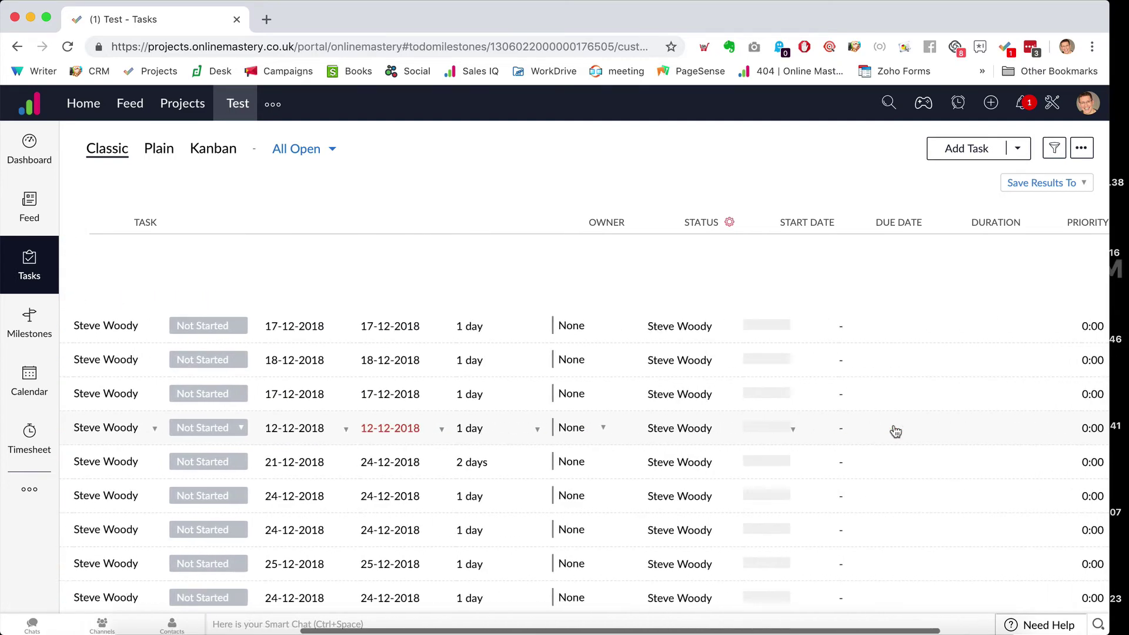
pyautogui.hscroll(4, 895, 431)
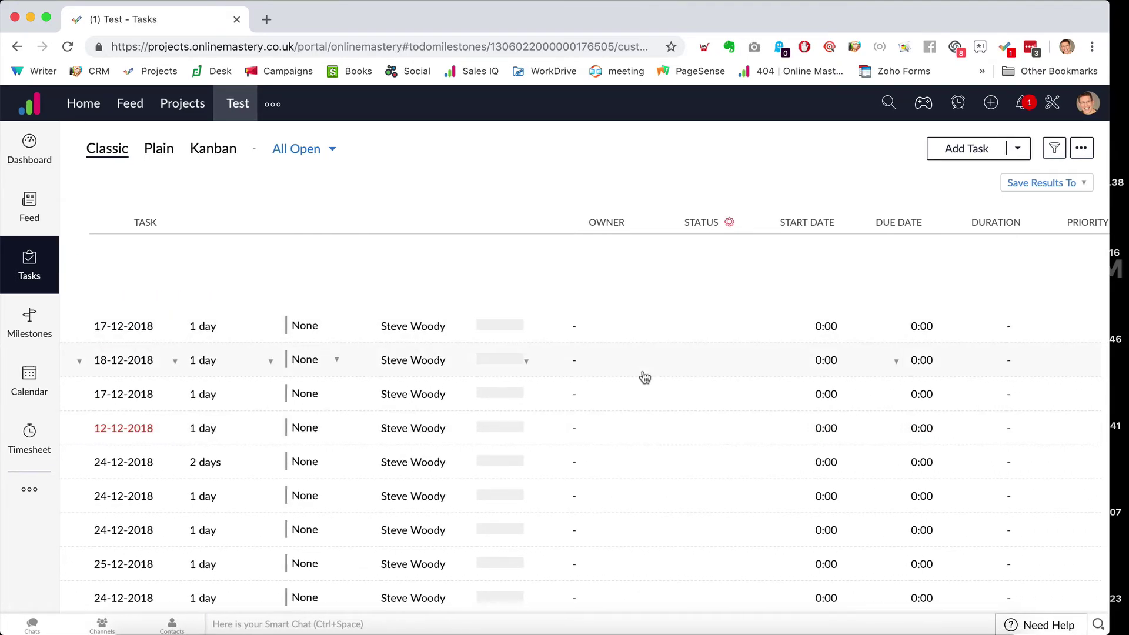
pyautogui.hscroll(-14, 643, 378)
pyautogui.click(81, 302)
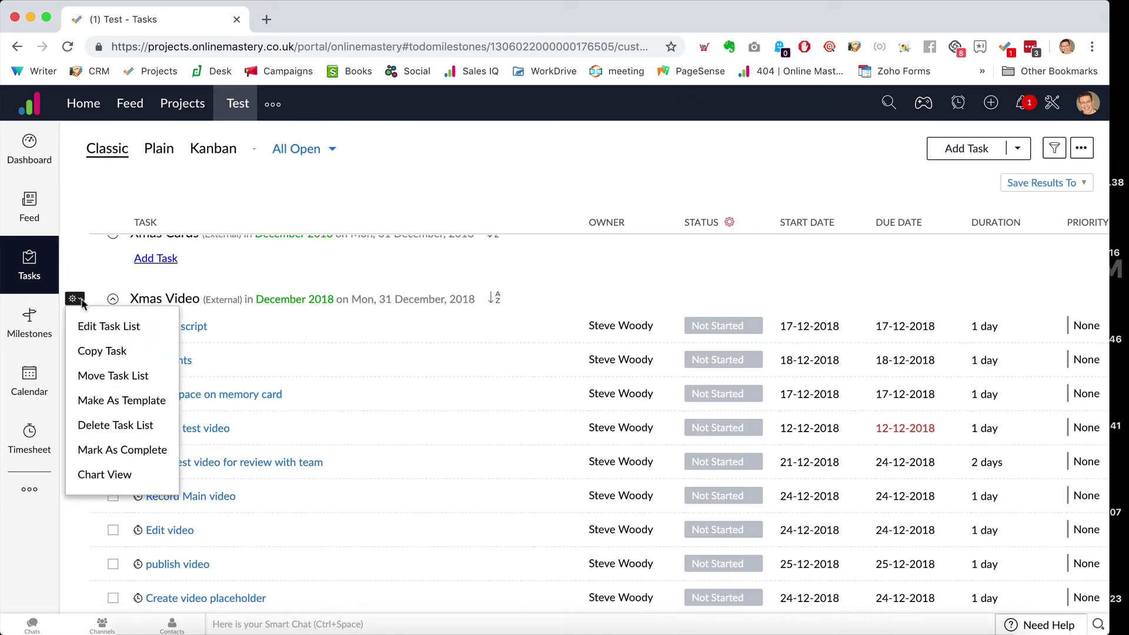
pyautogui.scroll(1, 291, 265)
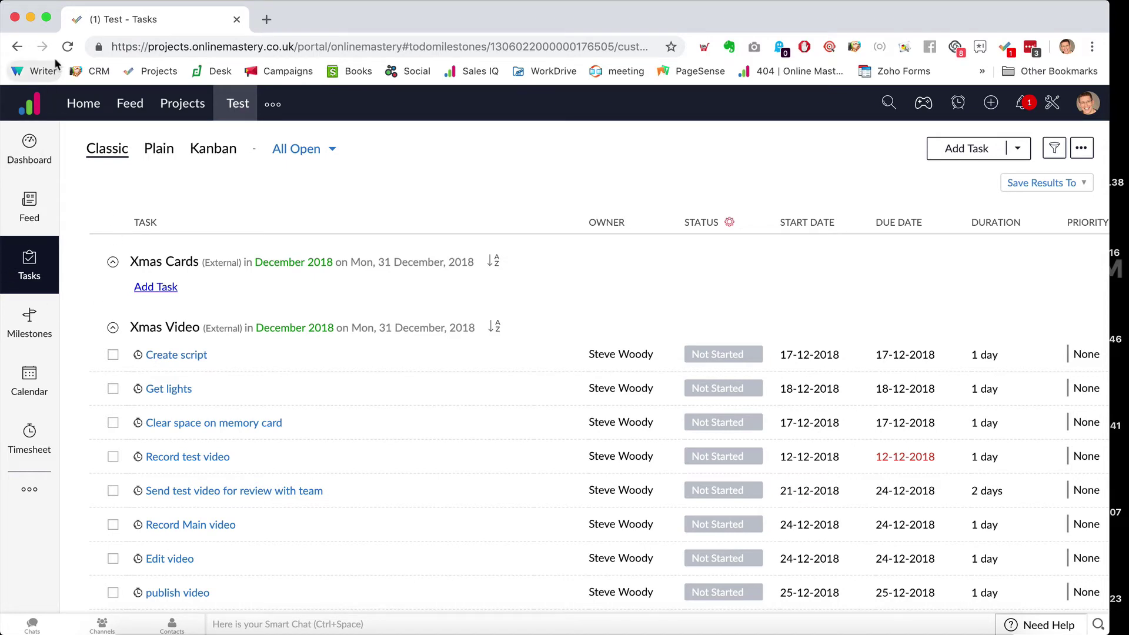
# - Reload the tasks page and switch off the Duration, Priority and Created By fields in the column customization
pyautogui.click(68, 47)
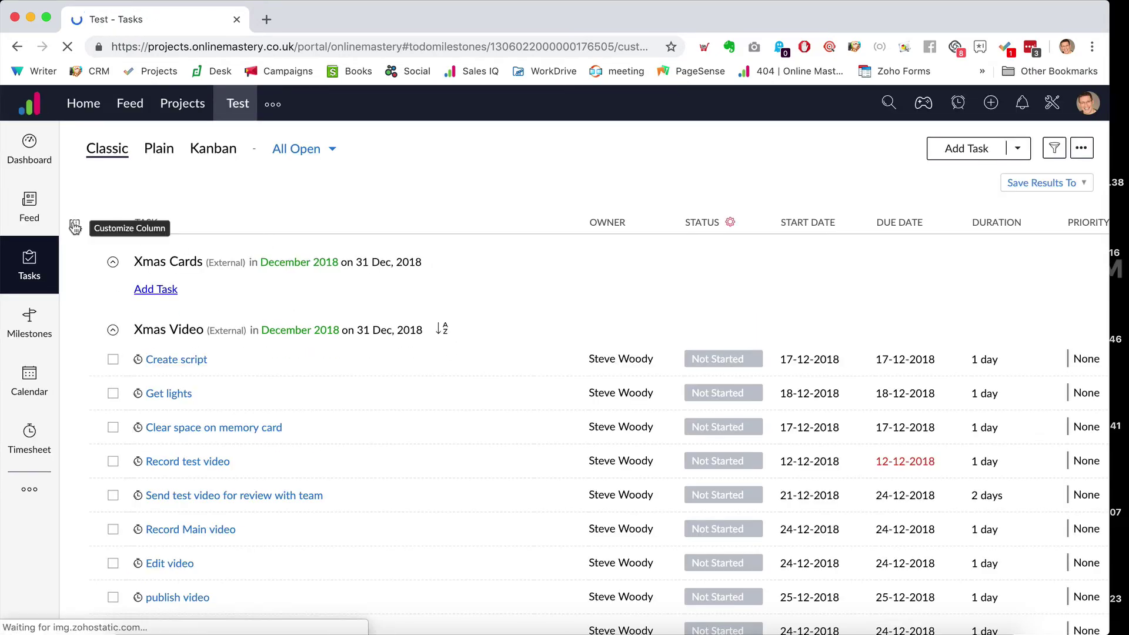
pyautogui.click(77, 225)
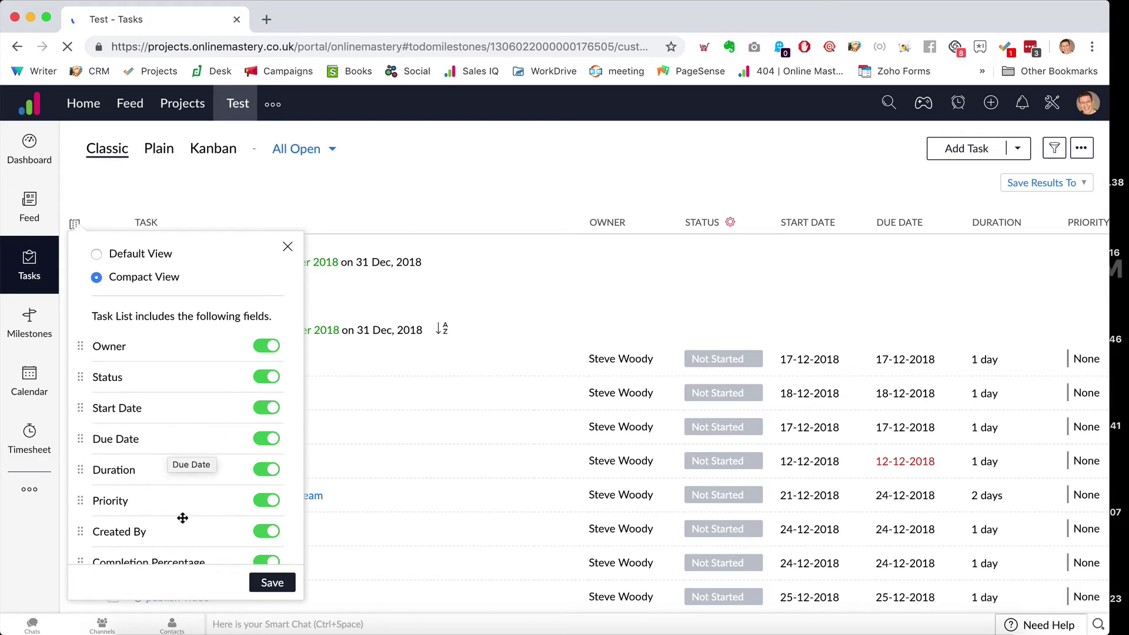
pyautogui.click(263, 471)
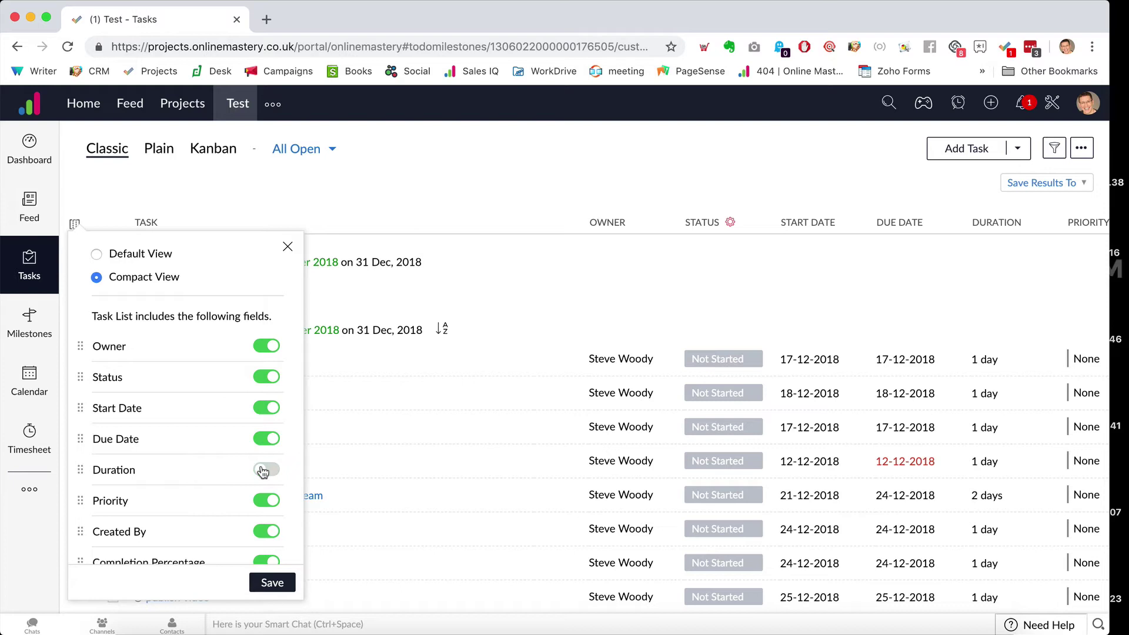
pyautogui.click(268, 503)
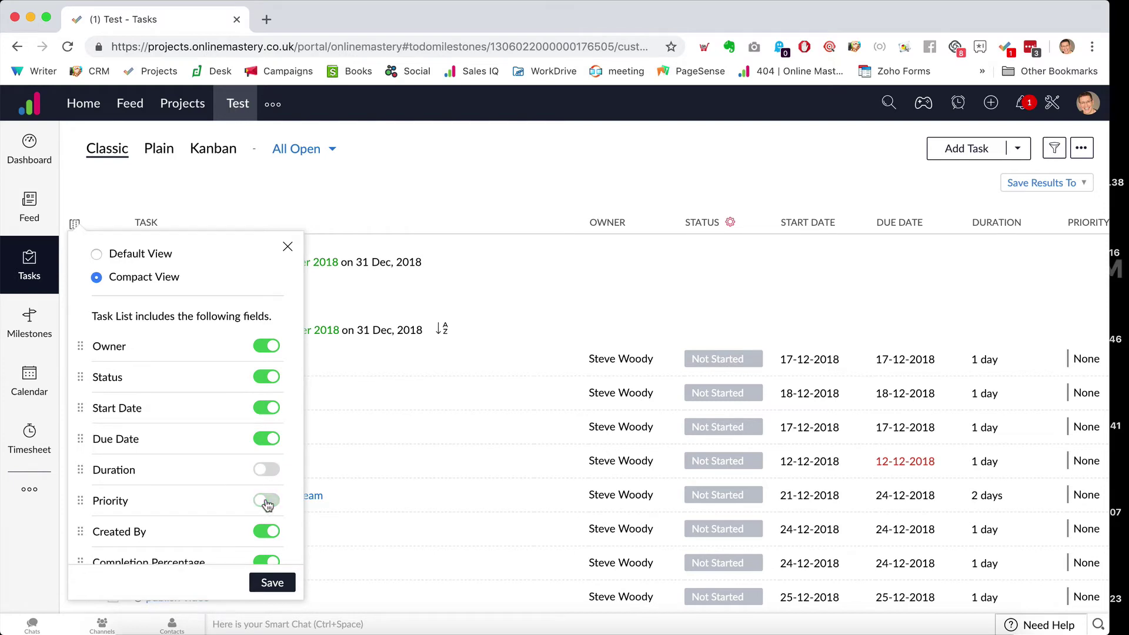
pyautogui.click(266, 533)
# - Reorder the fields so Work and Timelog come directly after Due Date, and save the column layout
pyautogui.scroll(-3, 167, 513)
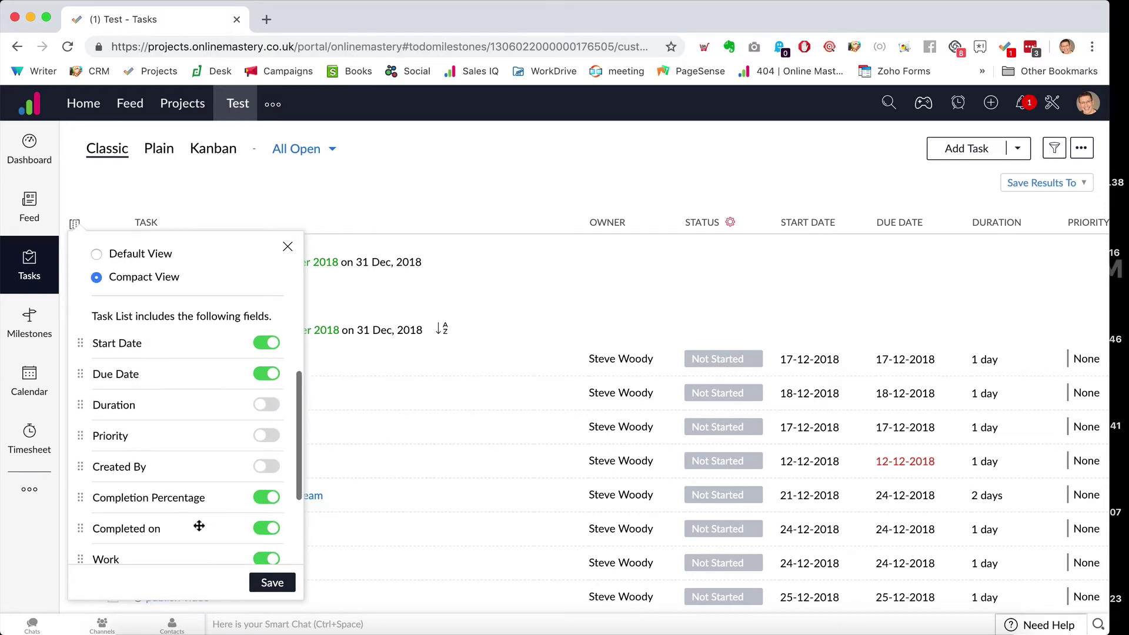
pyautogui.scroll(-2, 199, 526)
pyautogui.moveTo(80, 523); pyautogui.dragTo(84, 366)
pyautogui.moveTo(83, 553); pyautogui.dragTo(77, 360)
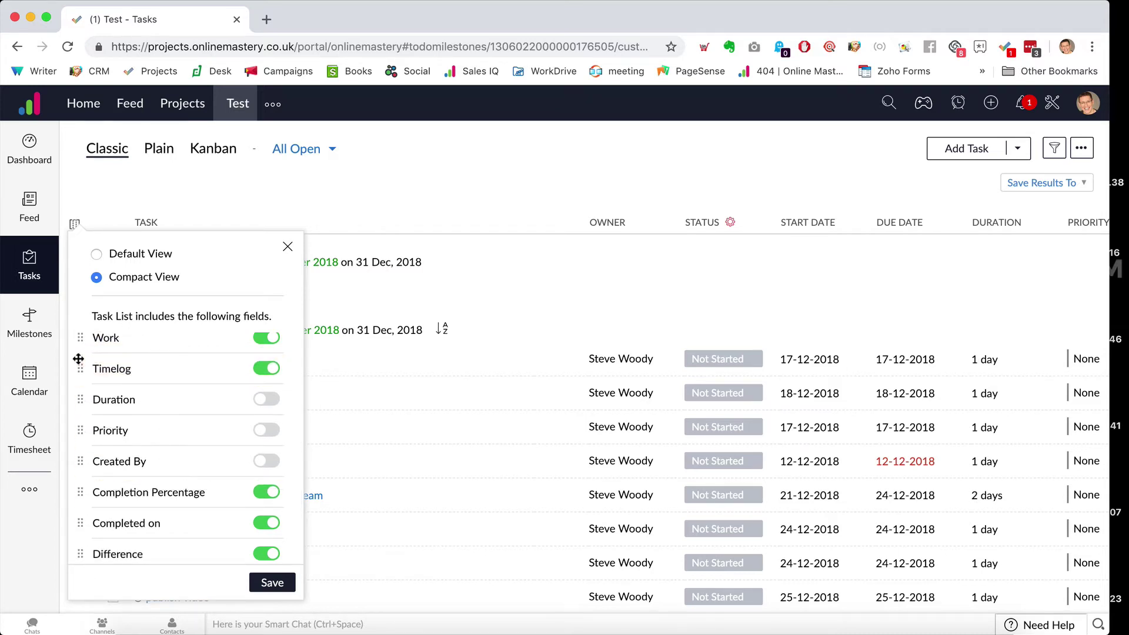
pyautogui.click(272, 583)
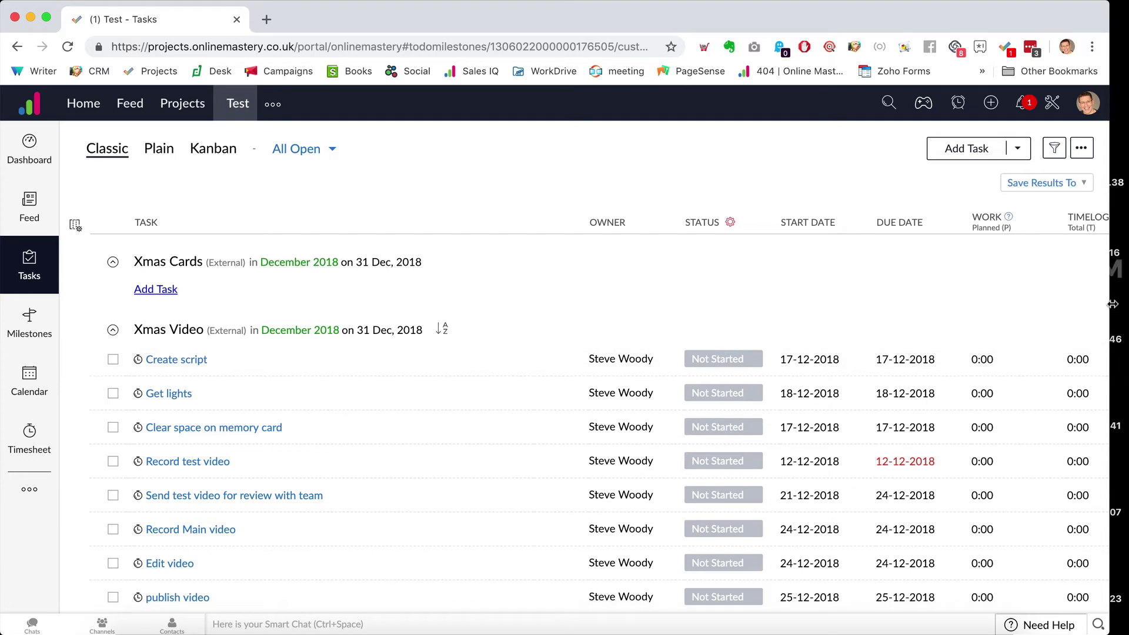
# - Widen the browser window and set the planned work of the Create script task to 1 hour
pyautogui.moveTo(1124, 303); pyautogui.dragTo(1128, 303)
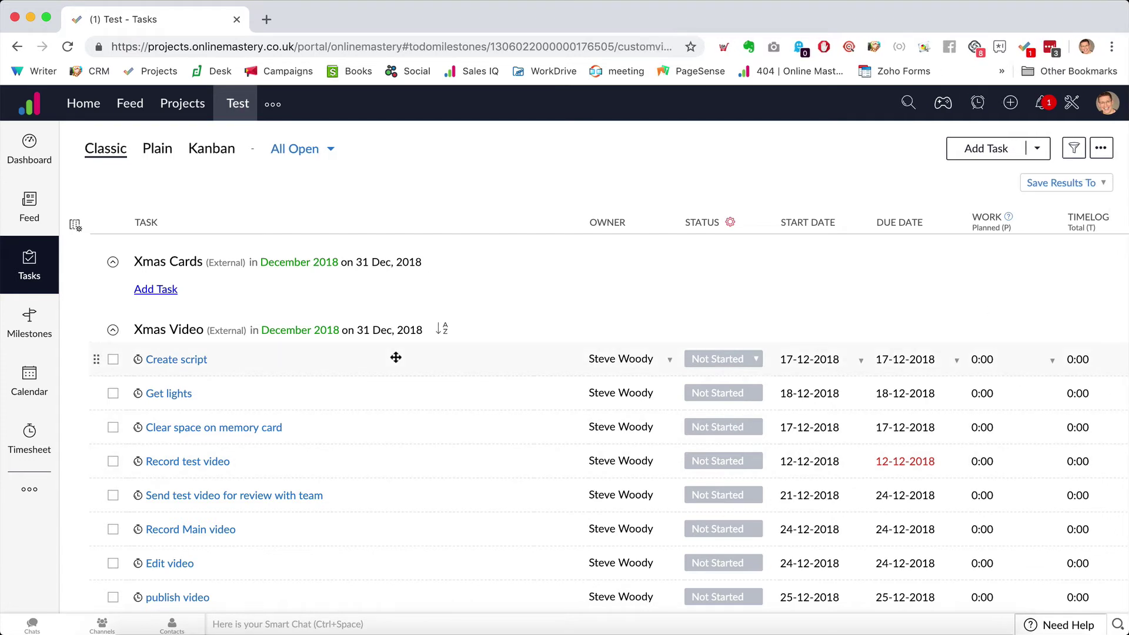
pyautogui.click(991, 360)
pyautogui.click(1091, 431)
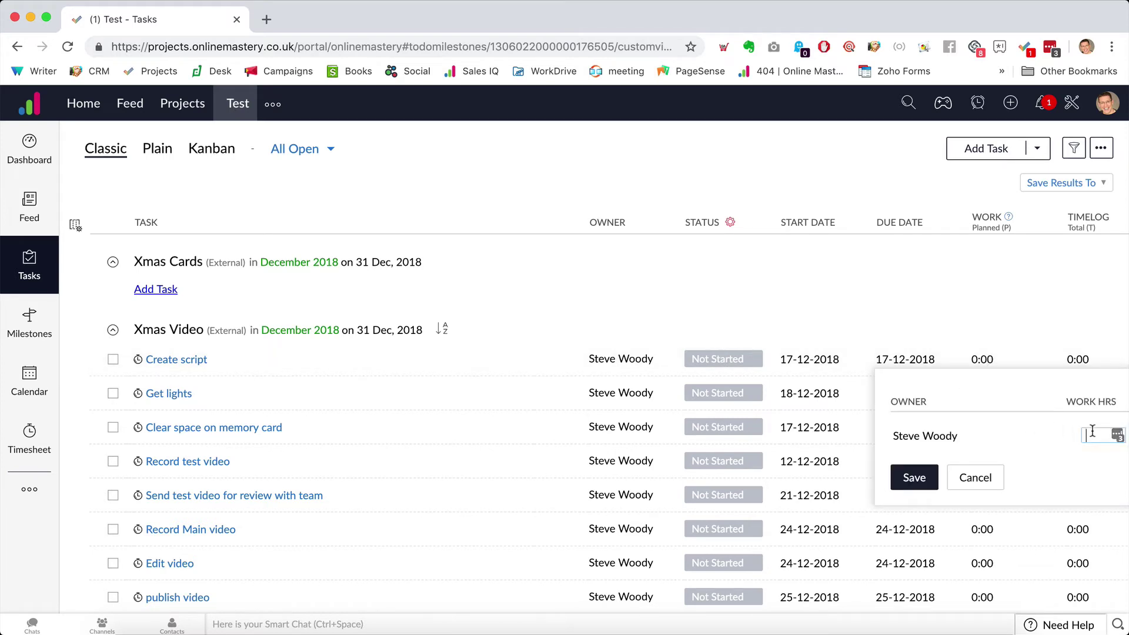
pyautogui.write('1')
pyautogui.click(913, 477)
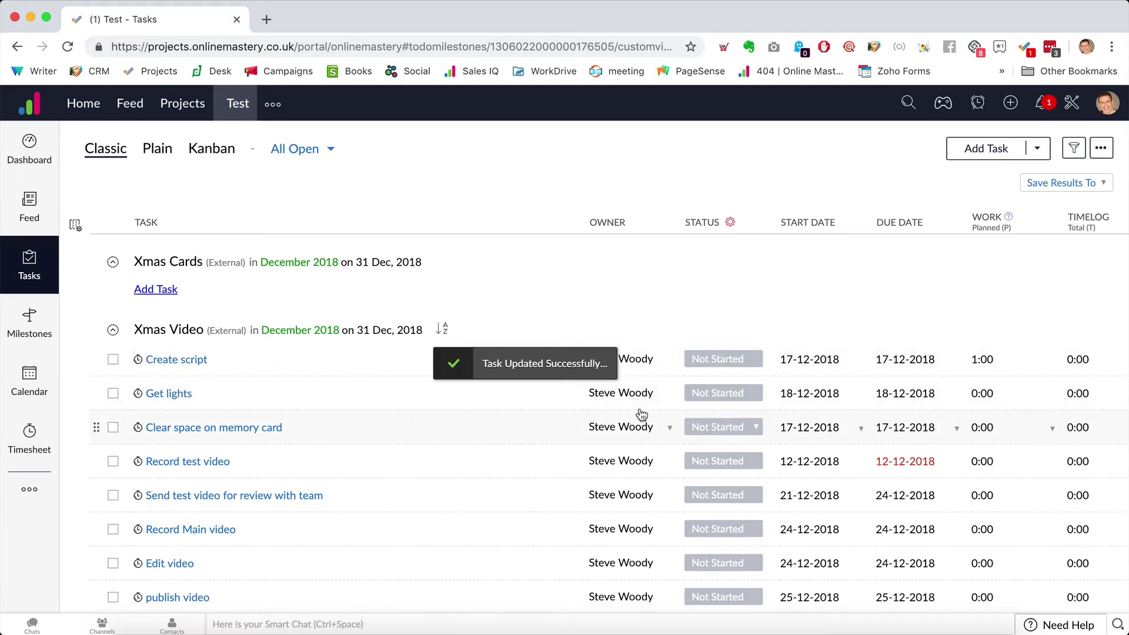
# - Set the planned work of the Get lights task to 4 hours
pyautogui.click(1012, 398)
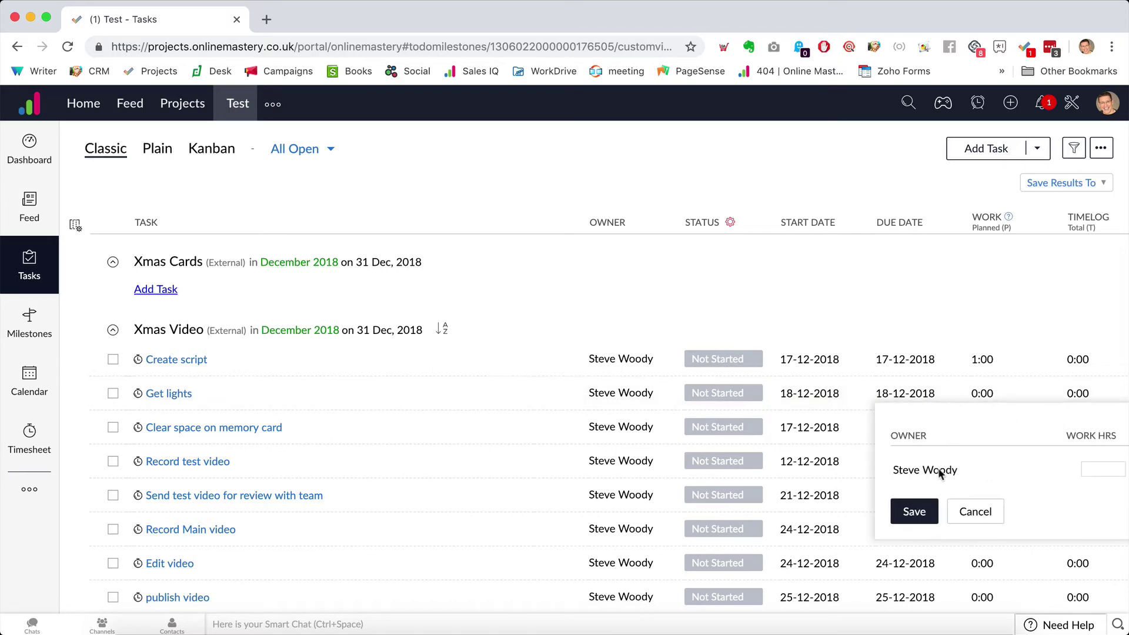
pyautogui.click(1089, 468)
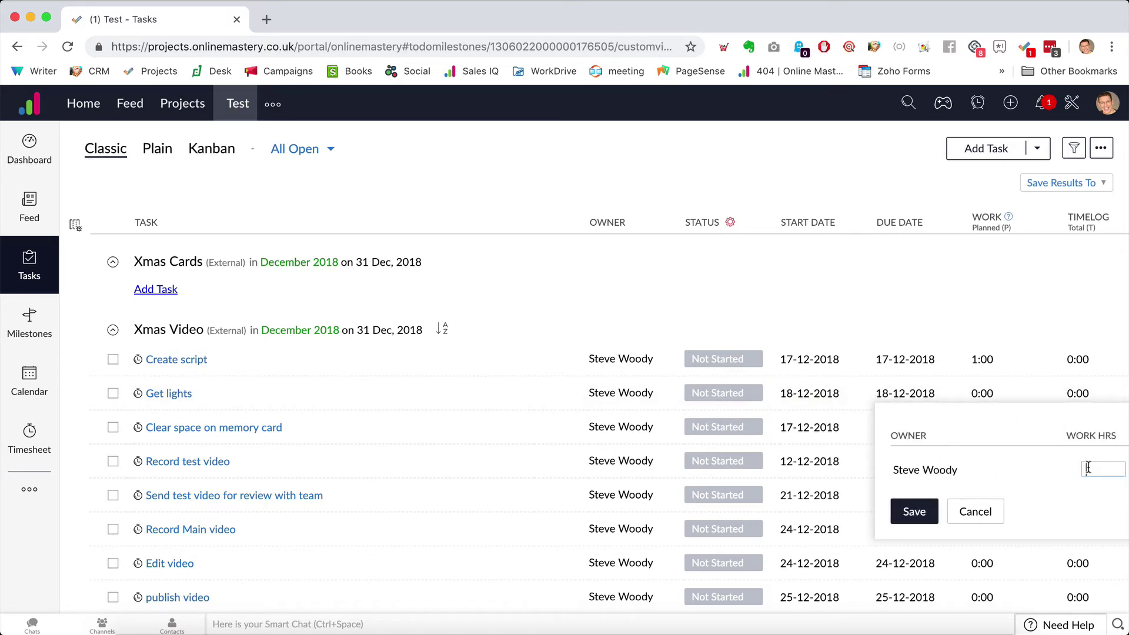
pyautogui.write('4')
pyautogui.click(909, 514)
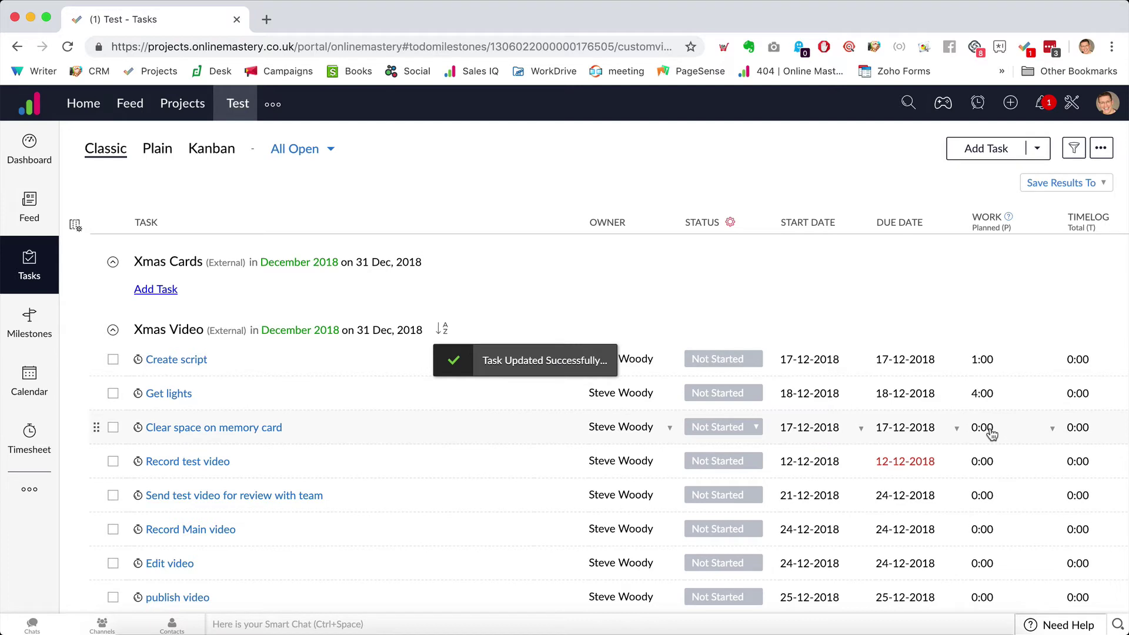
# - Set the planned work of Clear space on memory card to 0:15 and of Record test video to 1:00
pyautogui.click(992, 434)
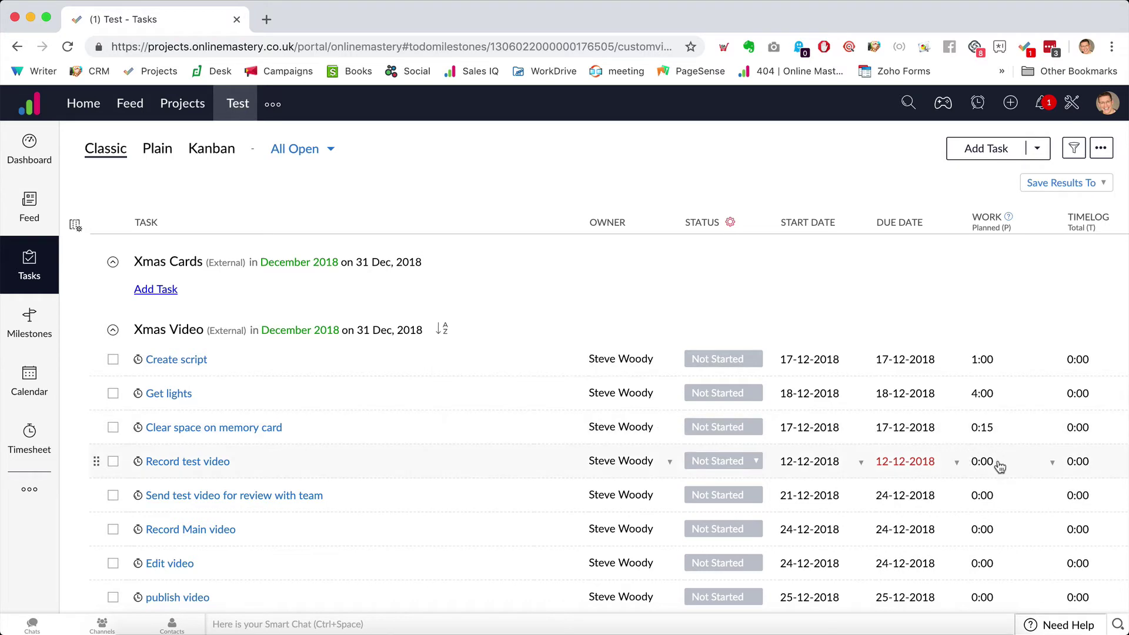
pyautogui.click(998, 465)
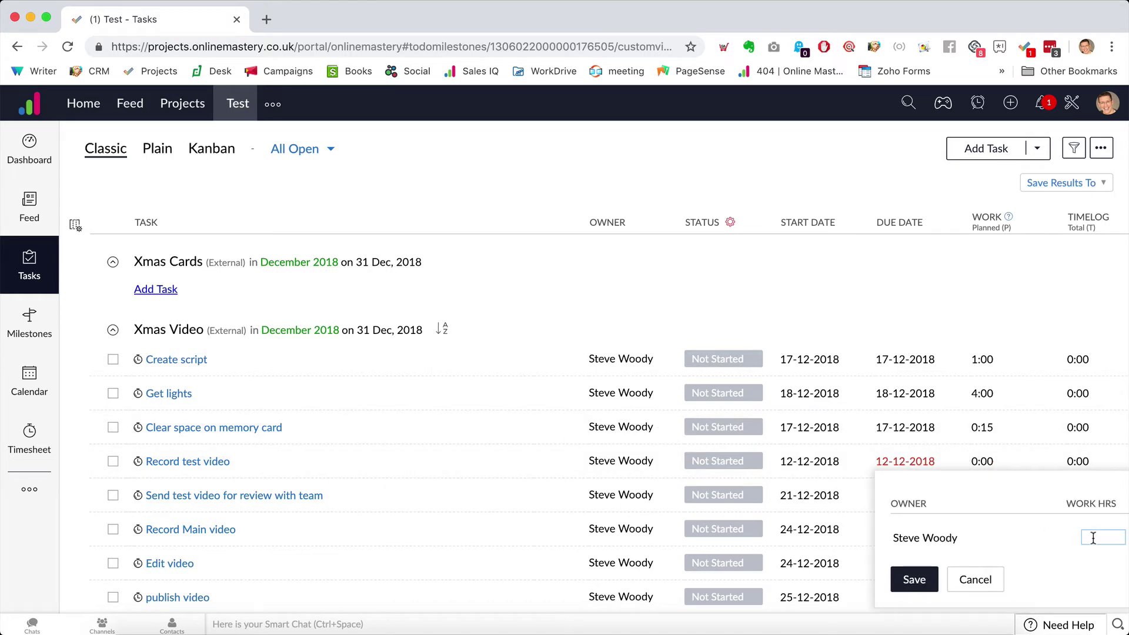
pyautogui.click(914, 581)
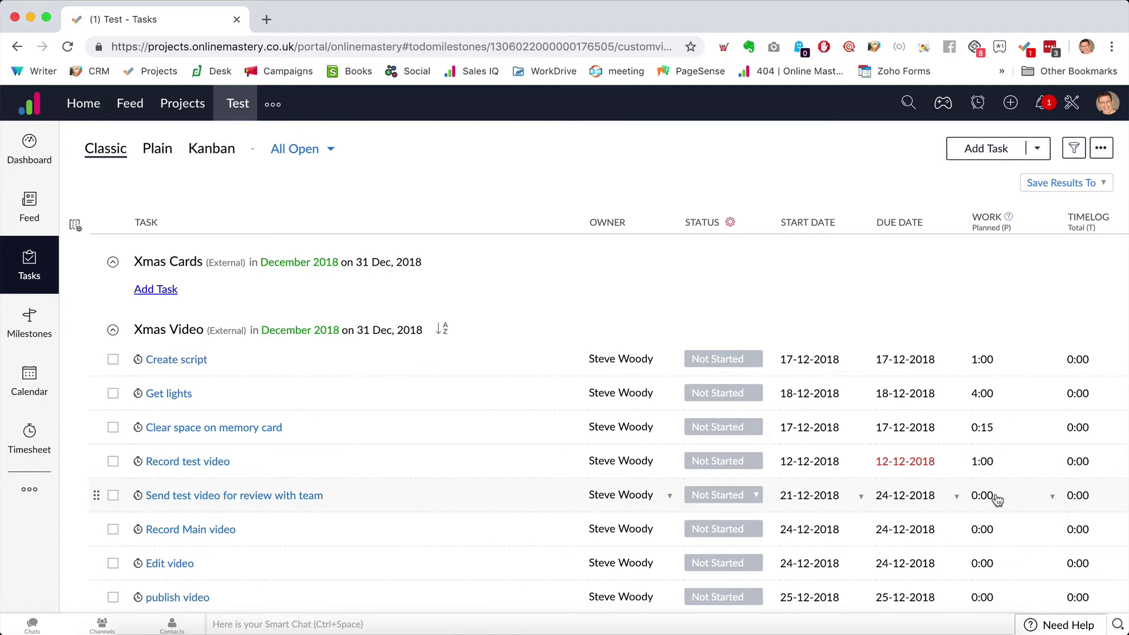
# - Set the planned work of Send test video for review with team and of Record Main video to 1 hour each
pyautogui.click(997, 499)
pyautogui.click(1094, 569)
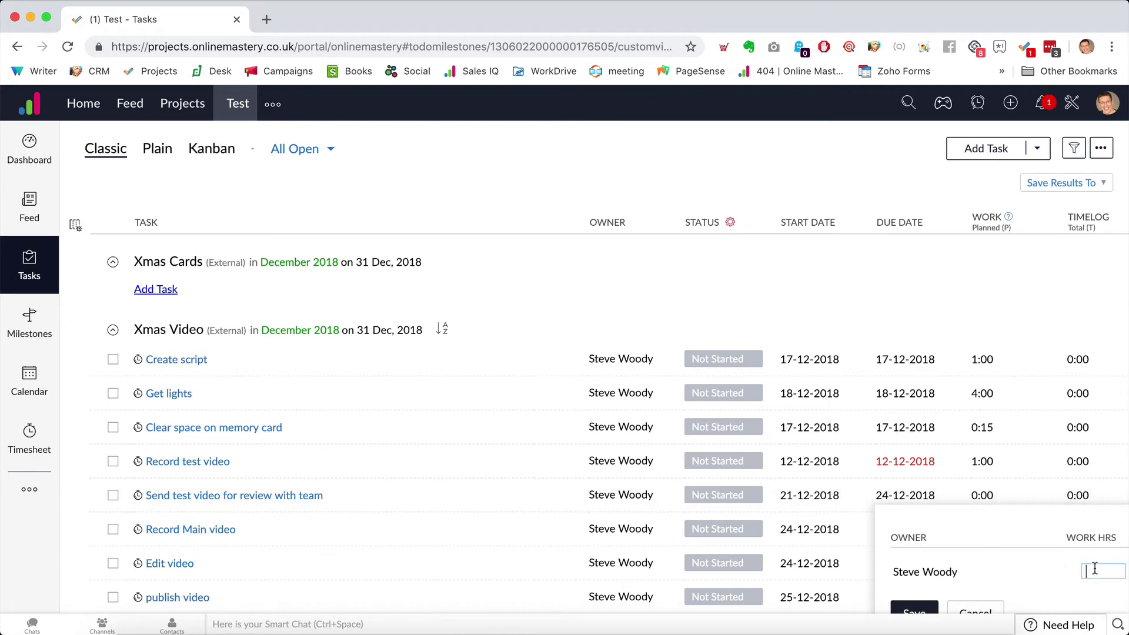
pyautogui.click(919, 607)
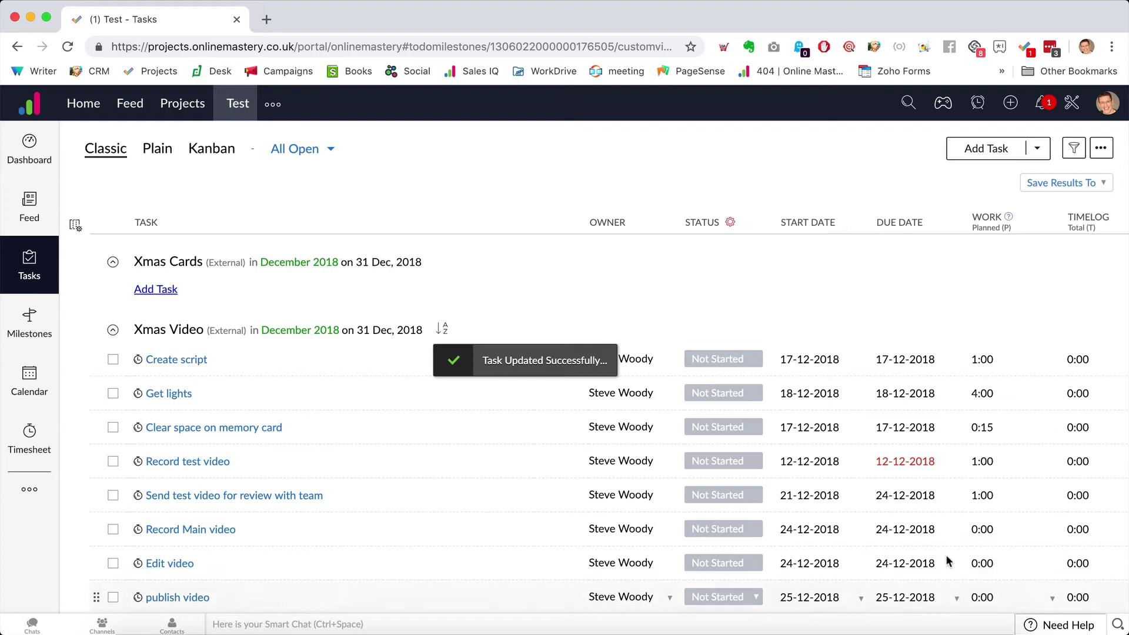
pyautogui.click(991, 529)
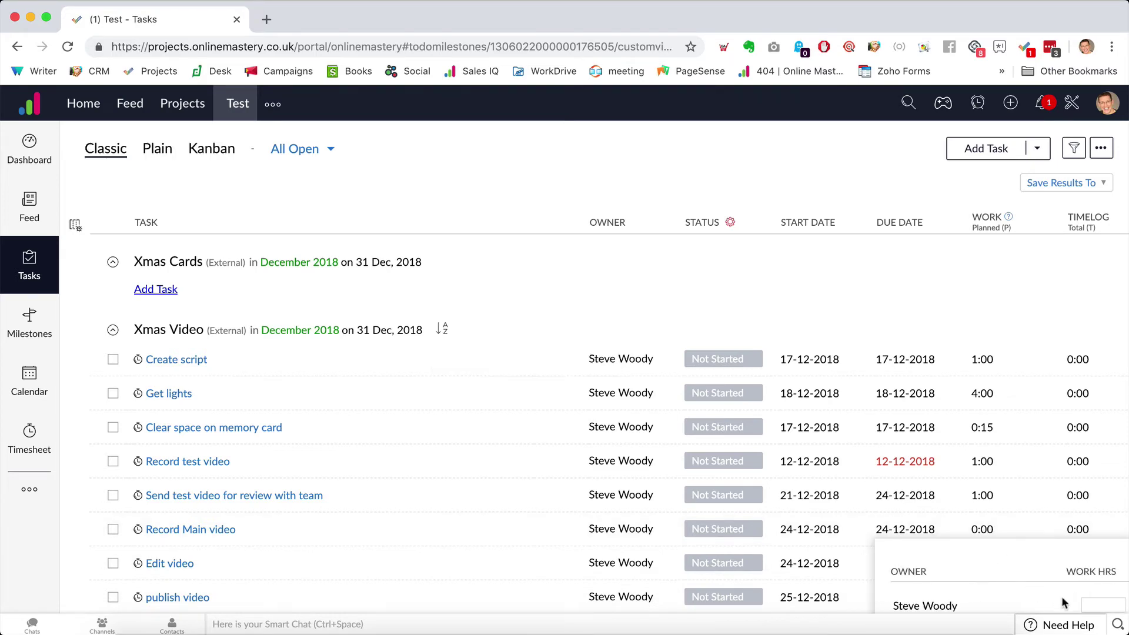
pyautogui.click(1102, 601)
pyautogui.write('1')
pyautogui.scroll(-2, 1029, 529)
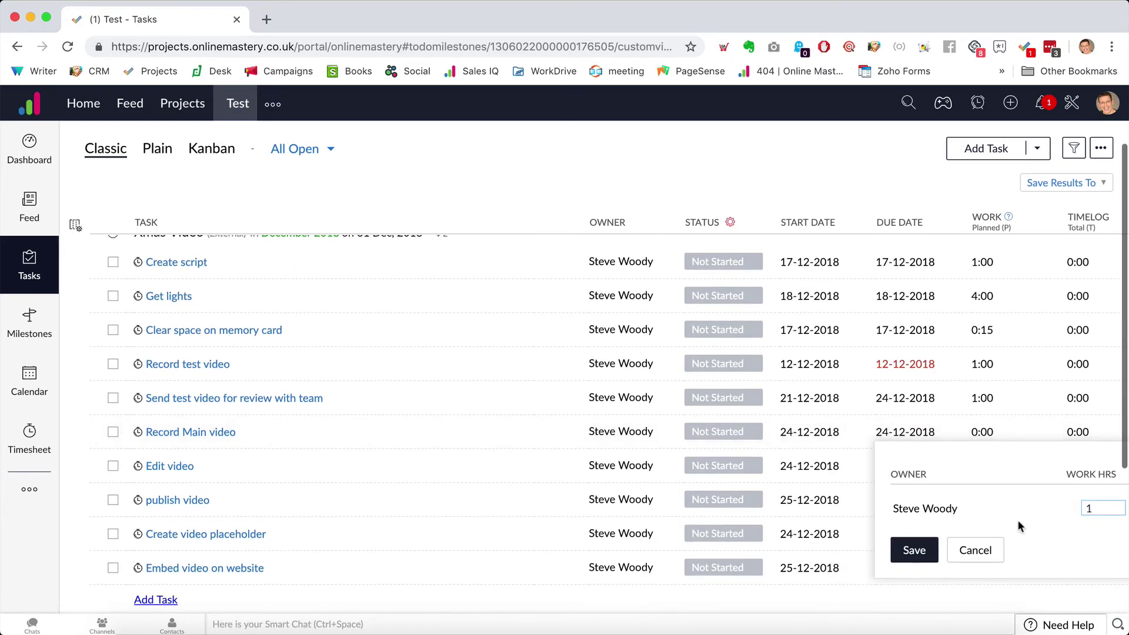
pyautogui.click(916, 550)
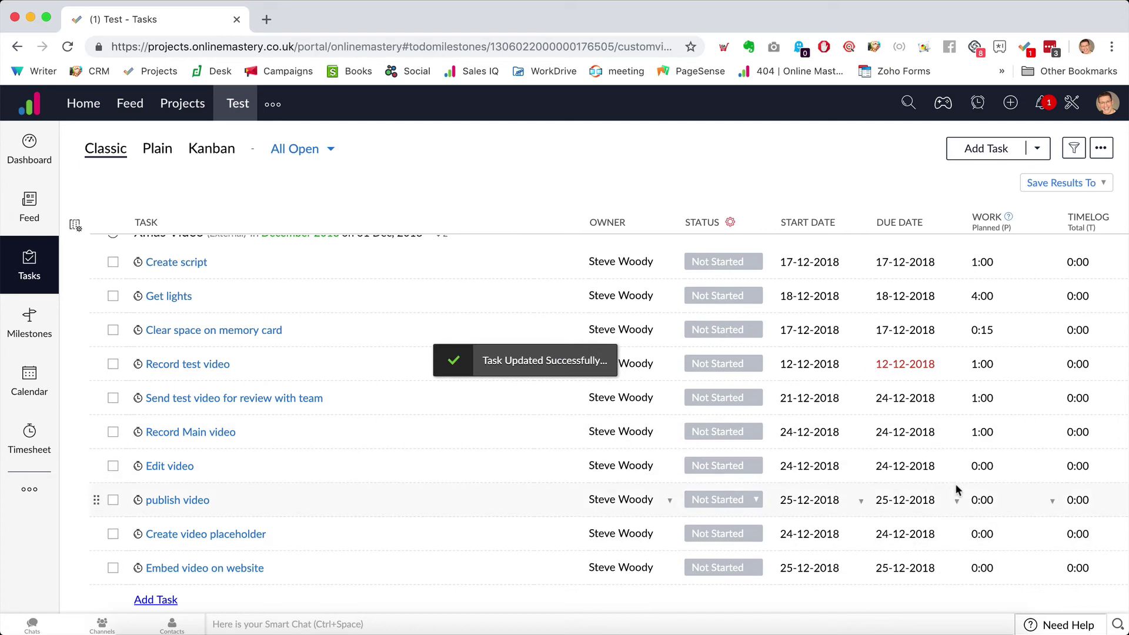
# - Set the planned work of Edit video to 6 hours and of publish video to 1 hour
pyautogui.click(1053, 466)
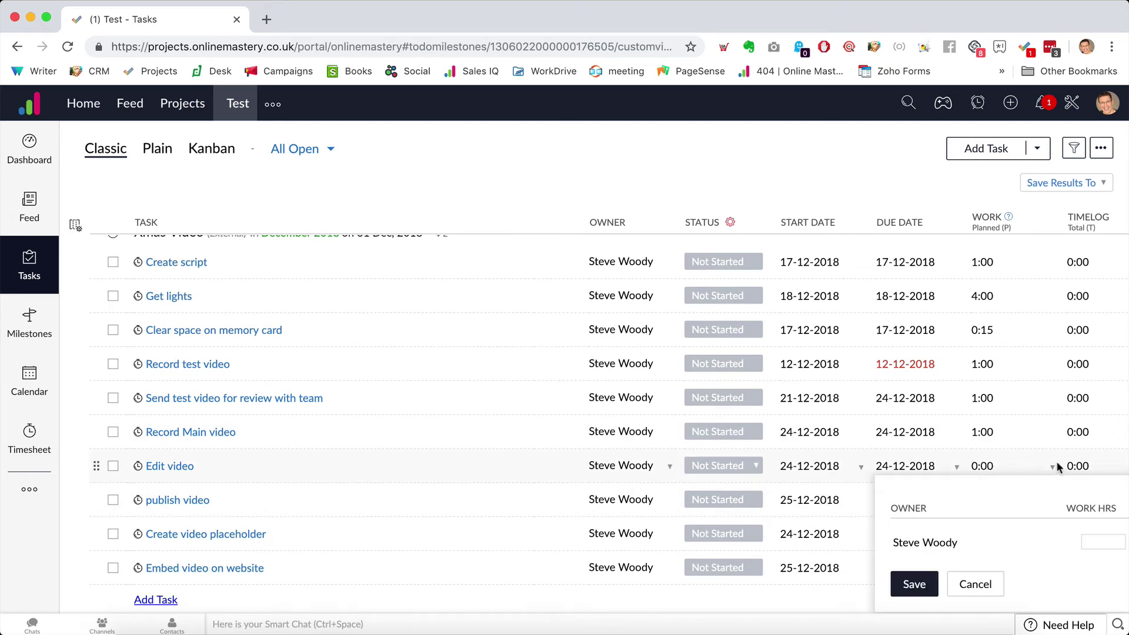
pyautogui.click(1094, 540)
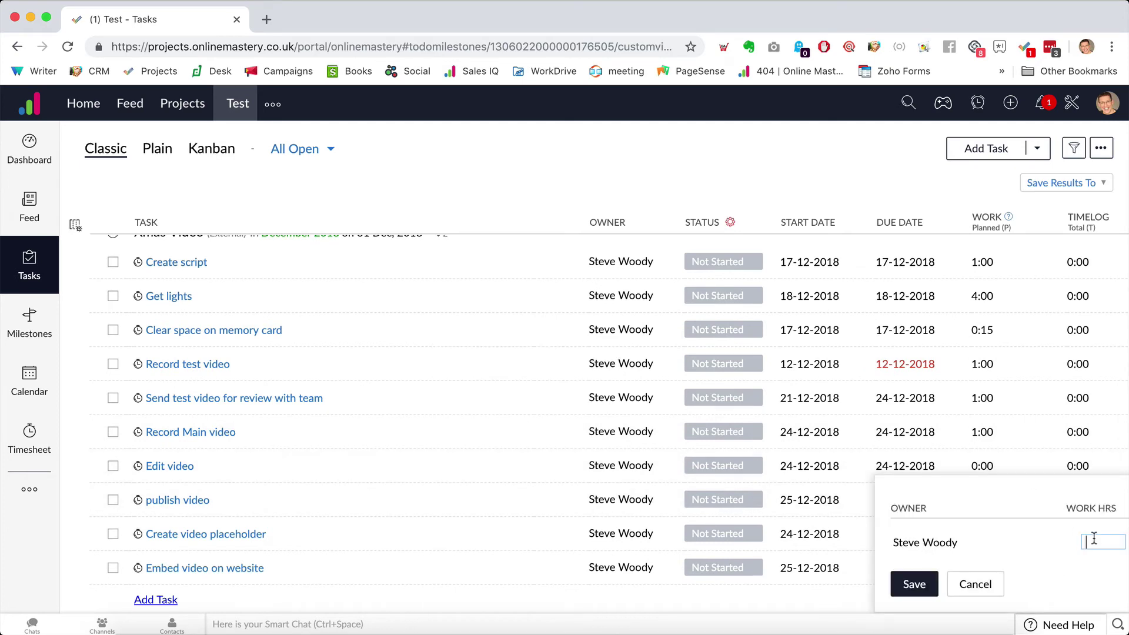
pyautogui.click(909, 584)
pyautogui.click(990, 501)
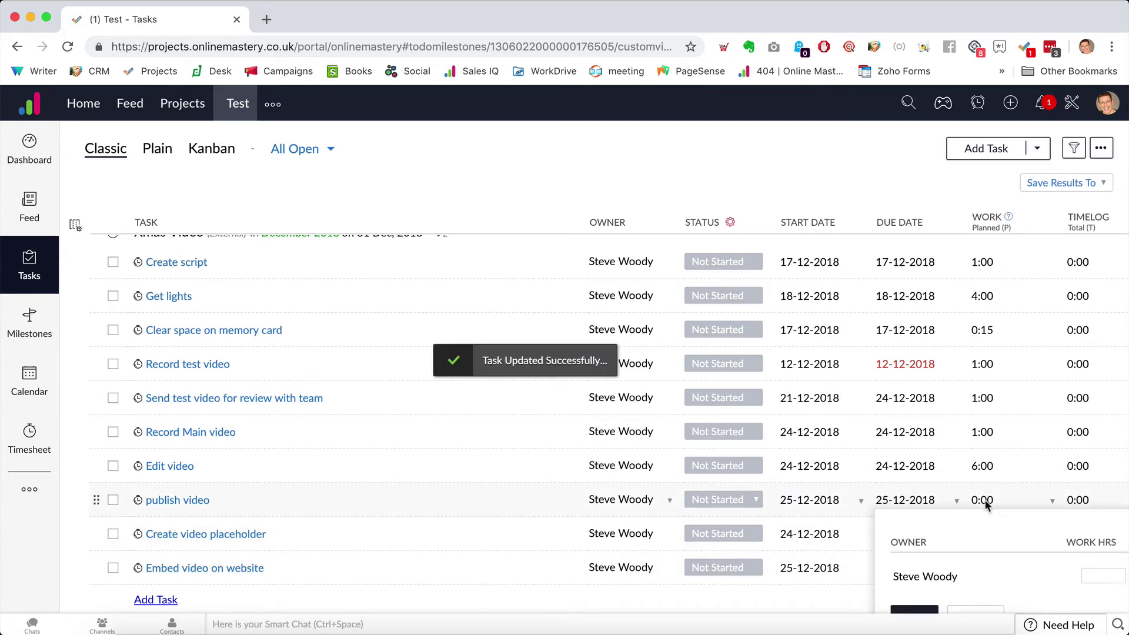
pyautogui.click(1113, 572)
pyautogui.write('1')
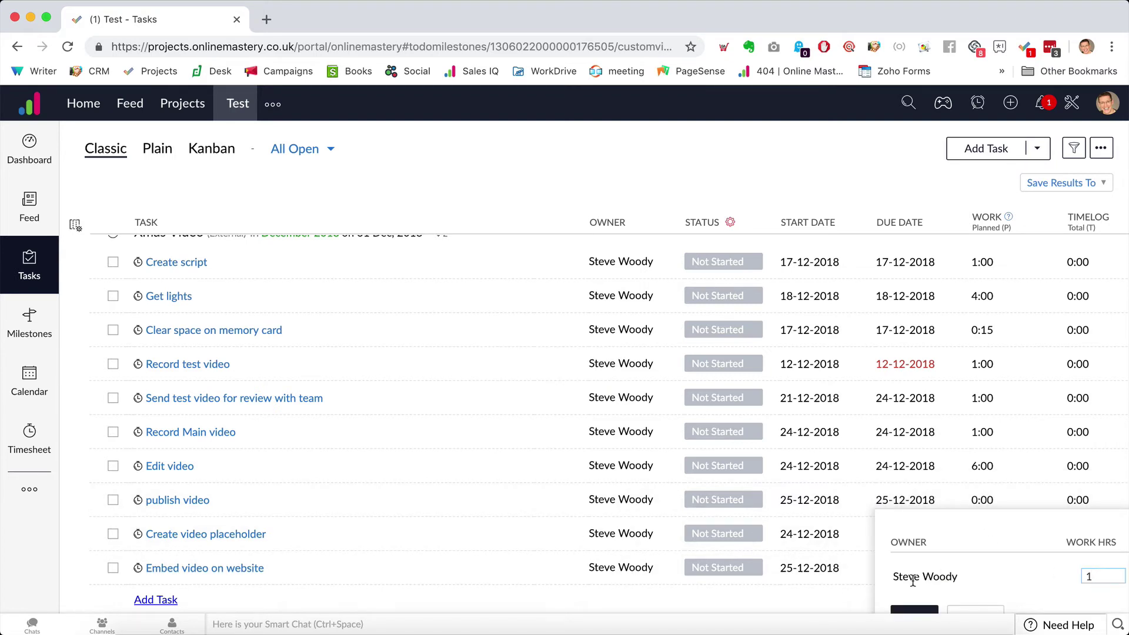
pyautogui.click(901, 613)
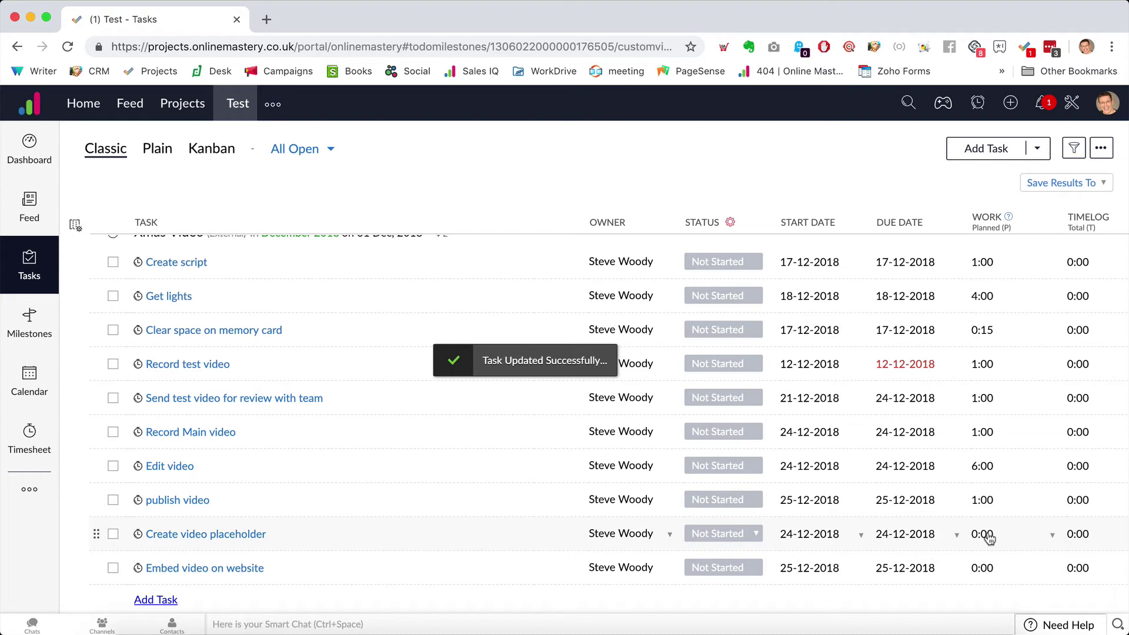
# - Set the planned work of Create video placeholder to 0:30 and of Embed video on website to 0:15
pyautogui.click(989, 534)
pyautogui.scroll(-1, 1079, 596)
pyautogui.click(1099, 555)
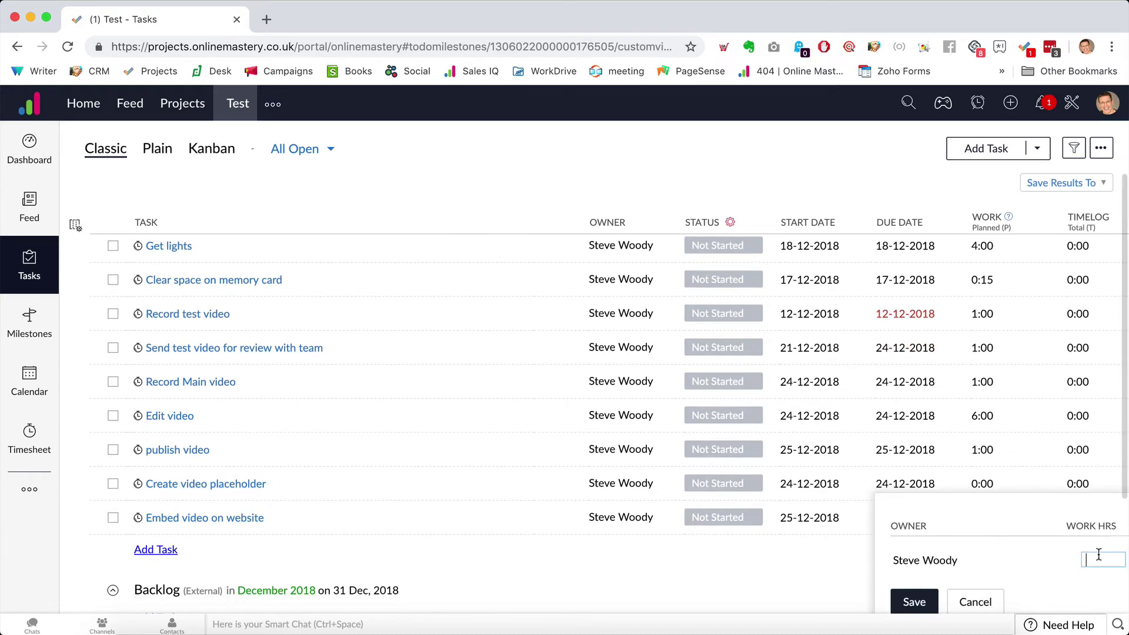
pyautogui.click(910, 601)
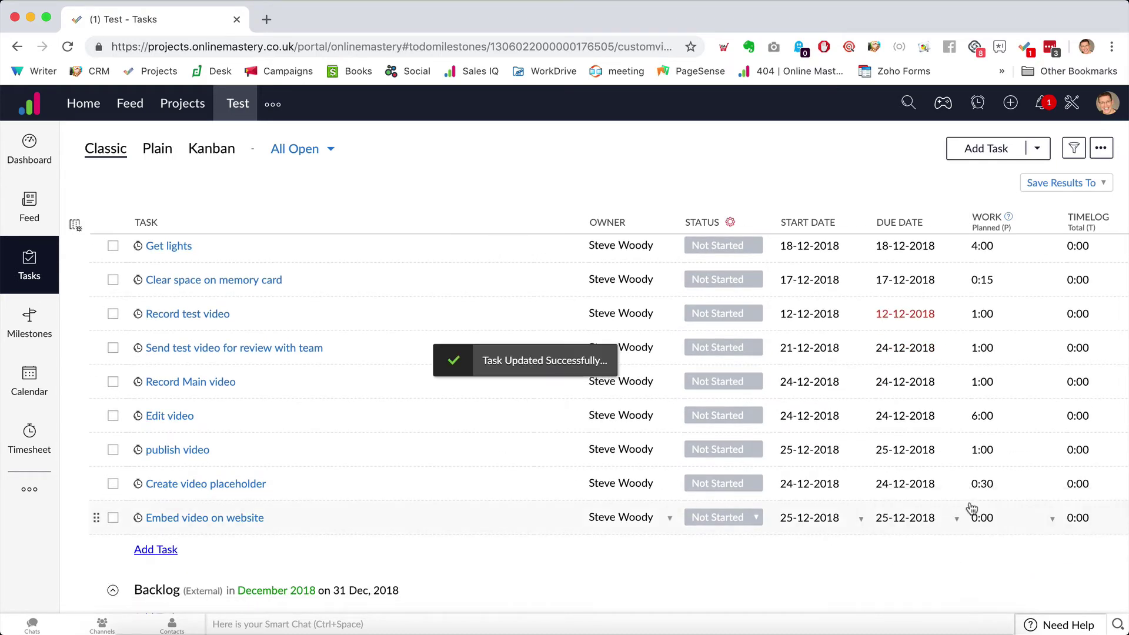
pyautogui.click(1008, 524)
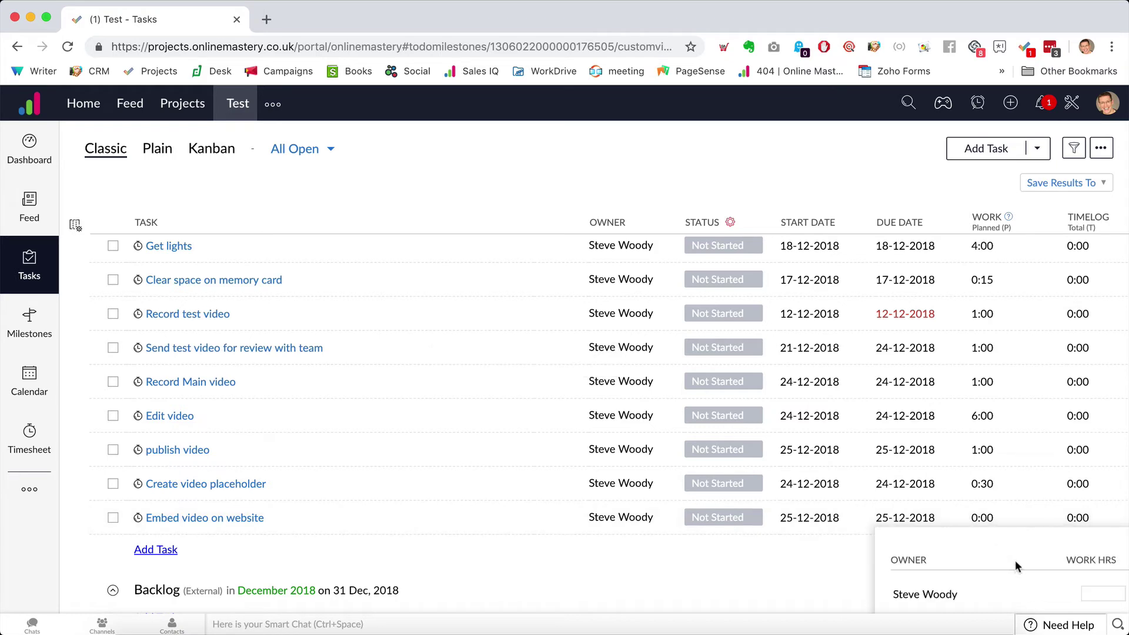
pyautogui.click(1093, 593)
pyautogui.write('.25')
pyautogui.scroll(-3, 910, 529)
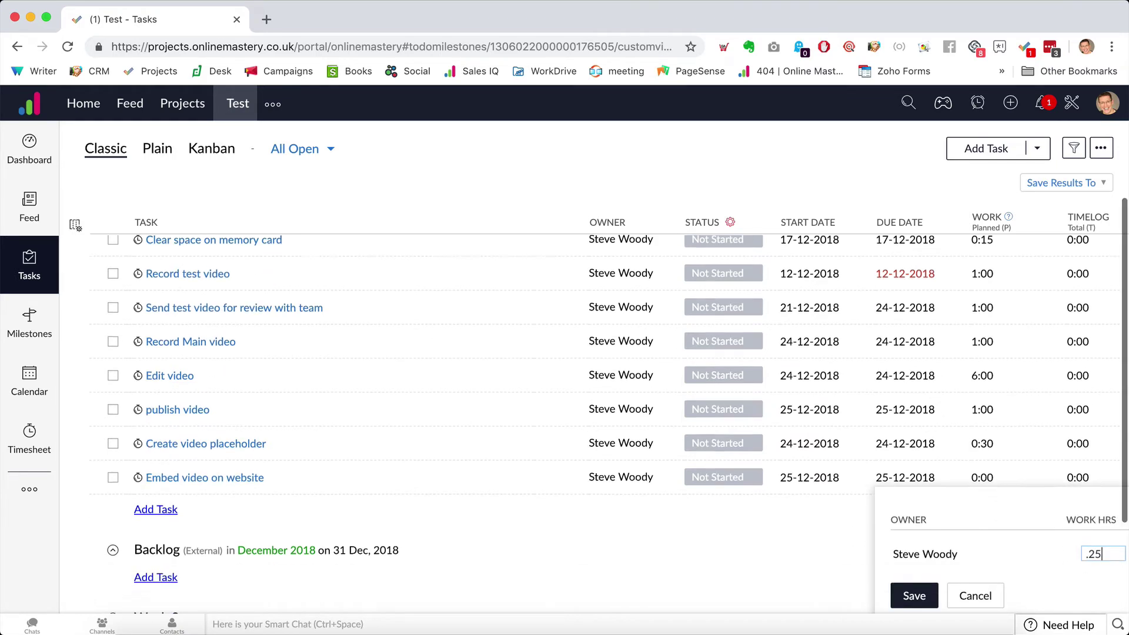
pyautogui.click(910, 511)
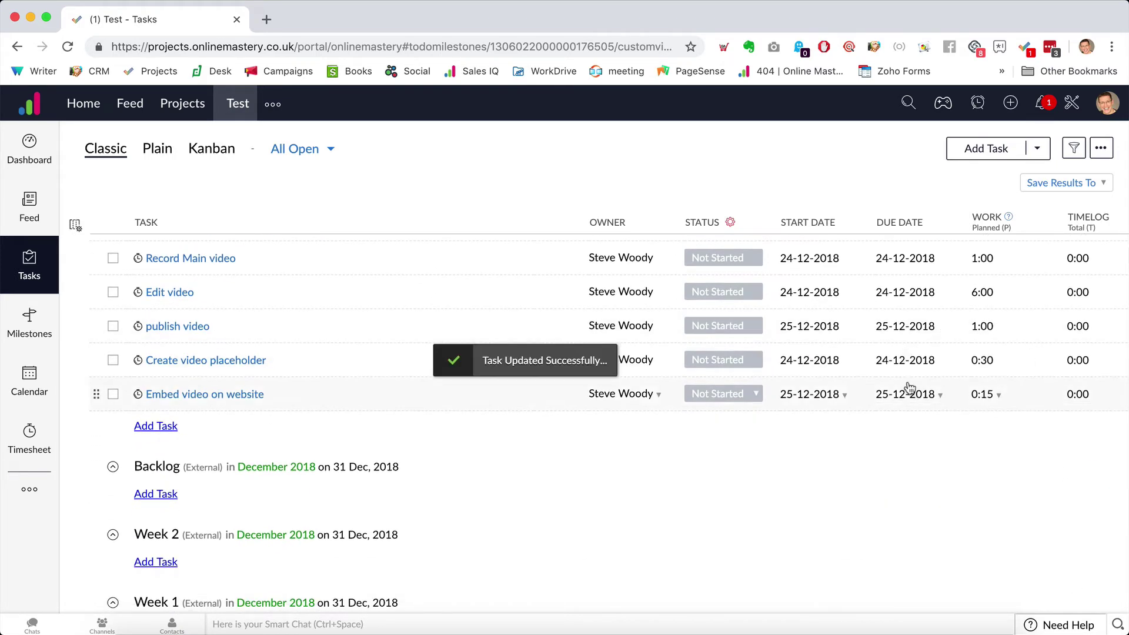
# - Review the Xmas Video task list, then examine the project dashboard's task status, overdue items, milestone, planned versus actual and progress charts
pyautogui.scroll(5, 913, 388)
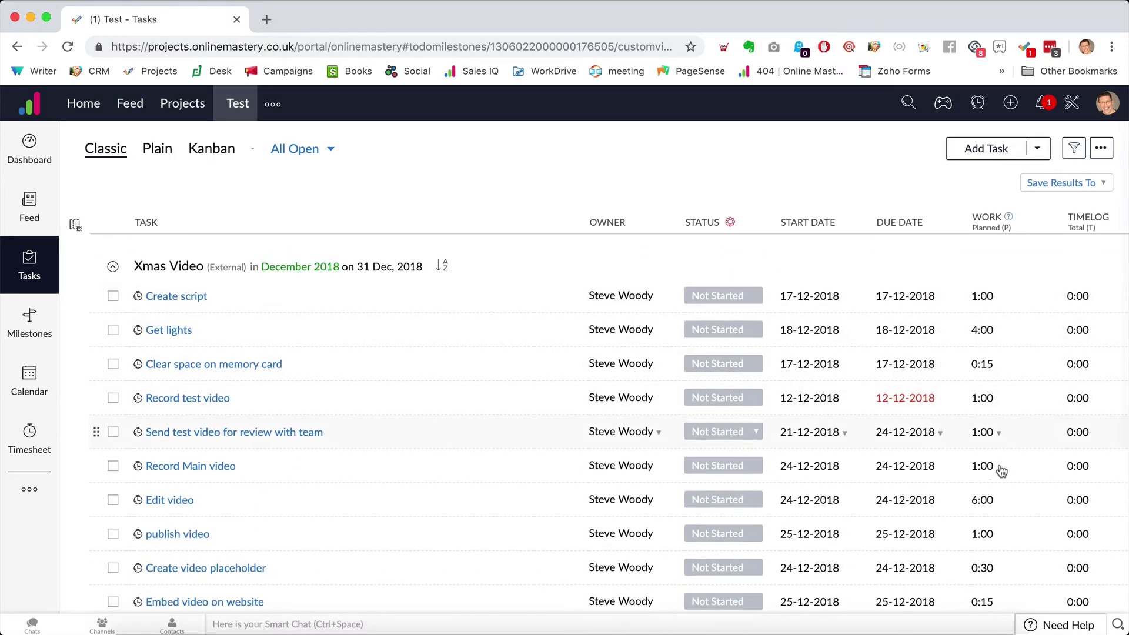
pyautogui.scroll(-1, 1003, 491)
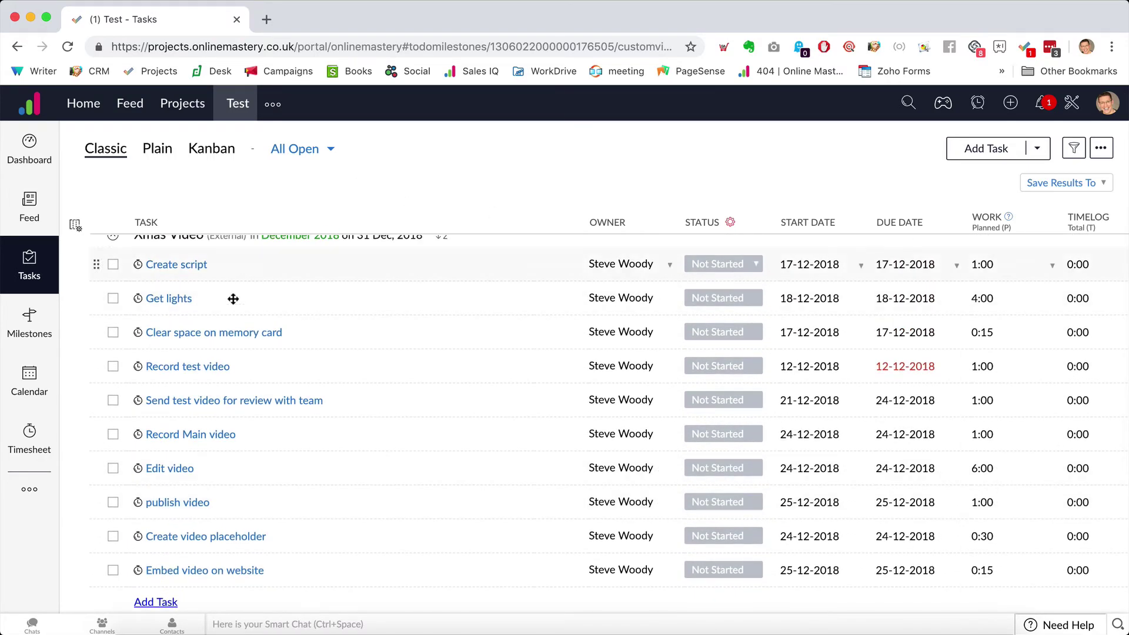
pyautogui.scroll(3, 229, 302)
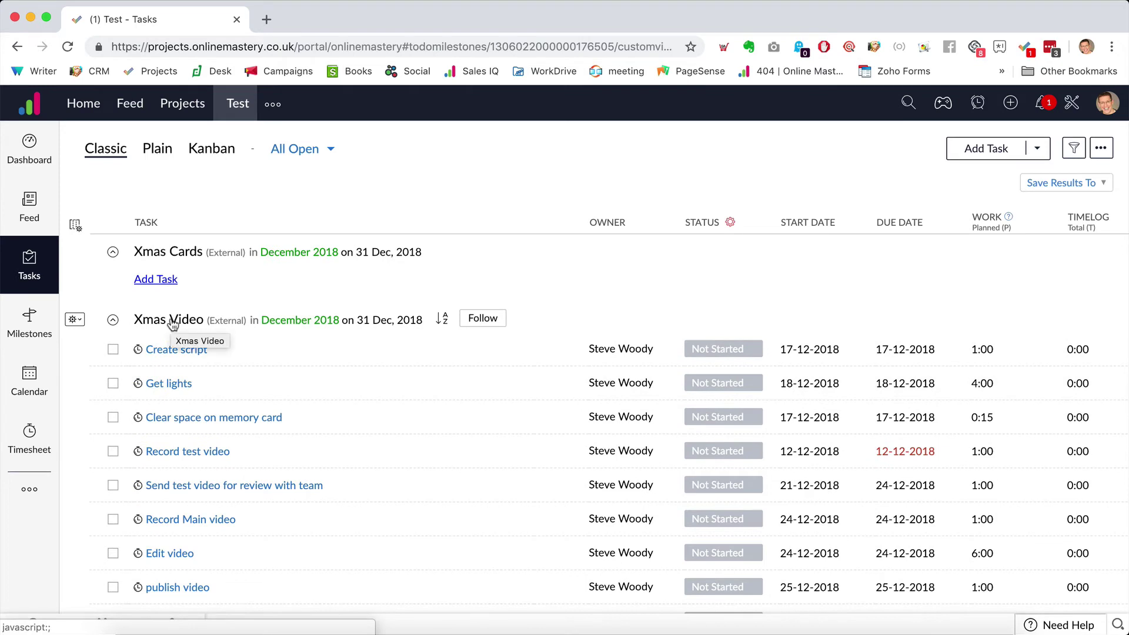
pyautogui.click(22, 154)
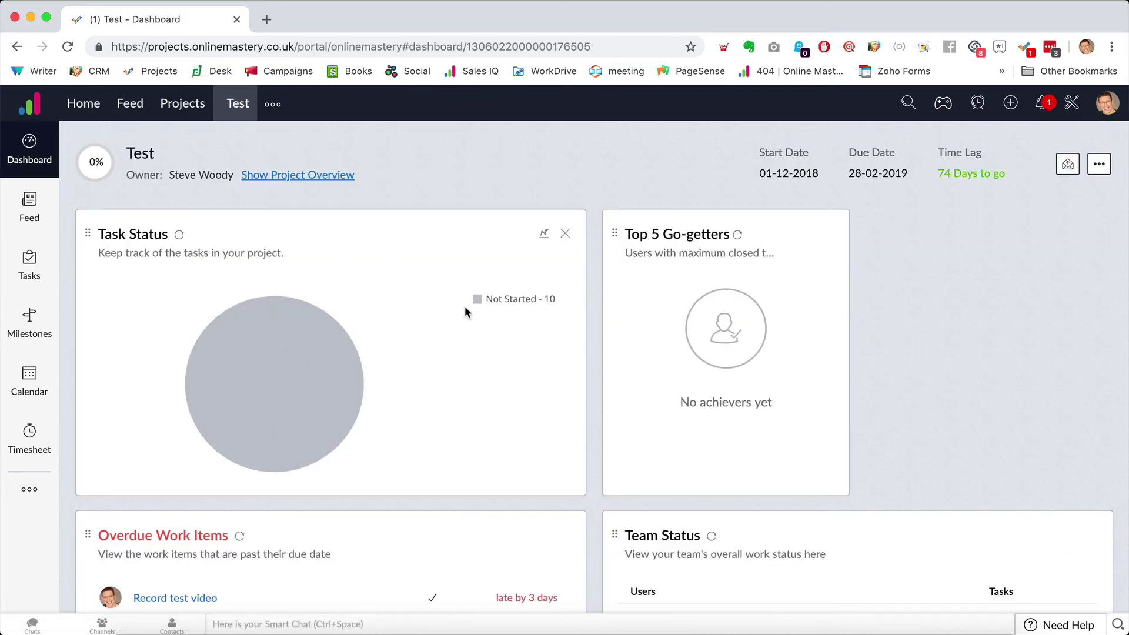
pyautogui.scroll(-3, 475, 434)
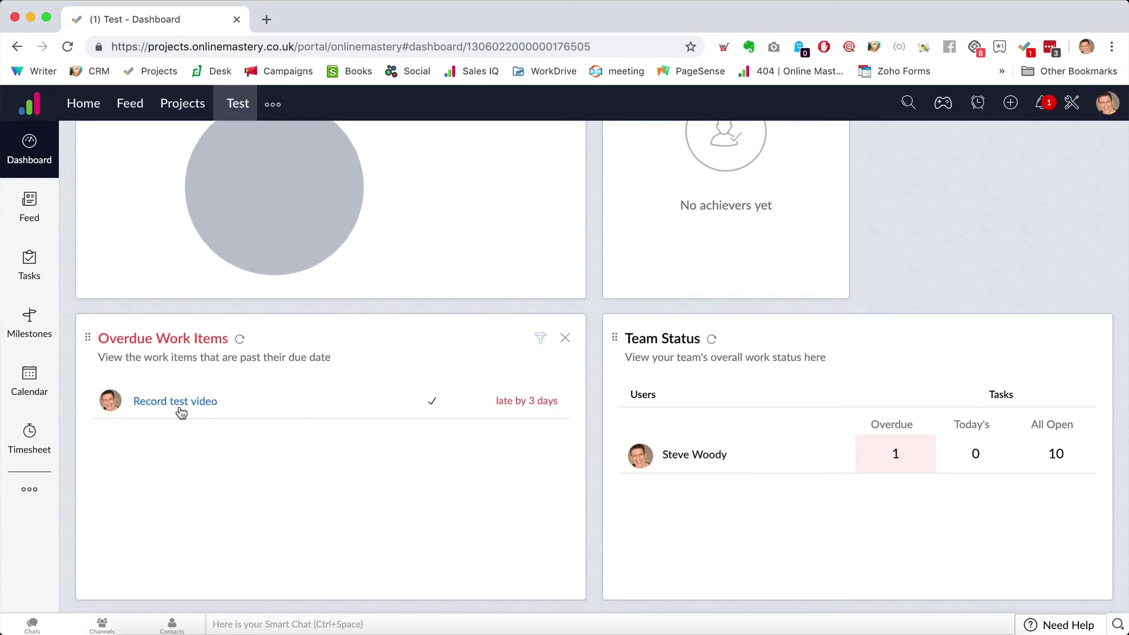
pyautogui.scroll(-5, 330, 422)
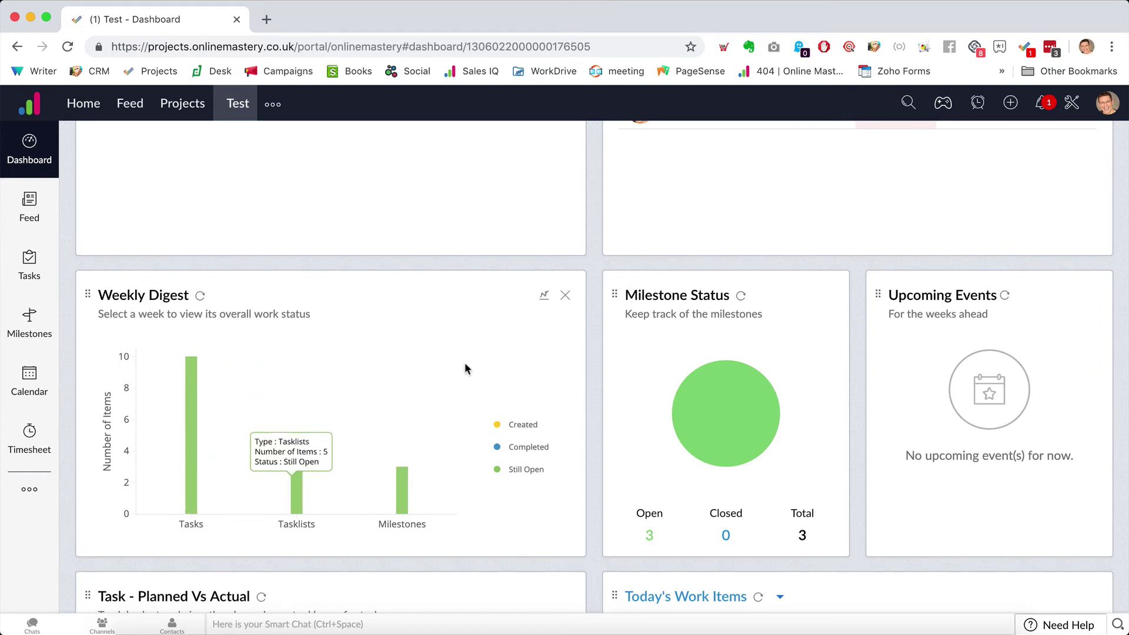
pyautogui.scroll(-2, 655, 423)
pyautogui.scroll(-2, 655, 423)
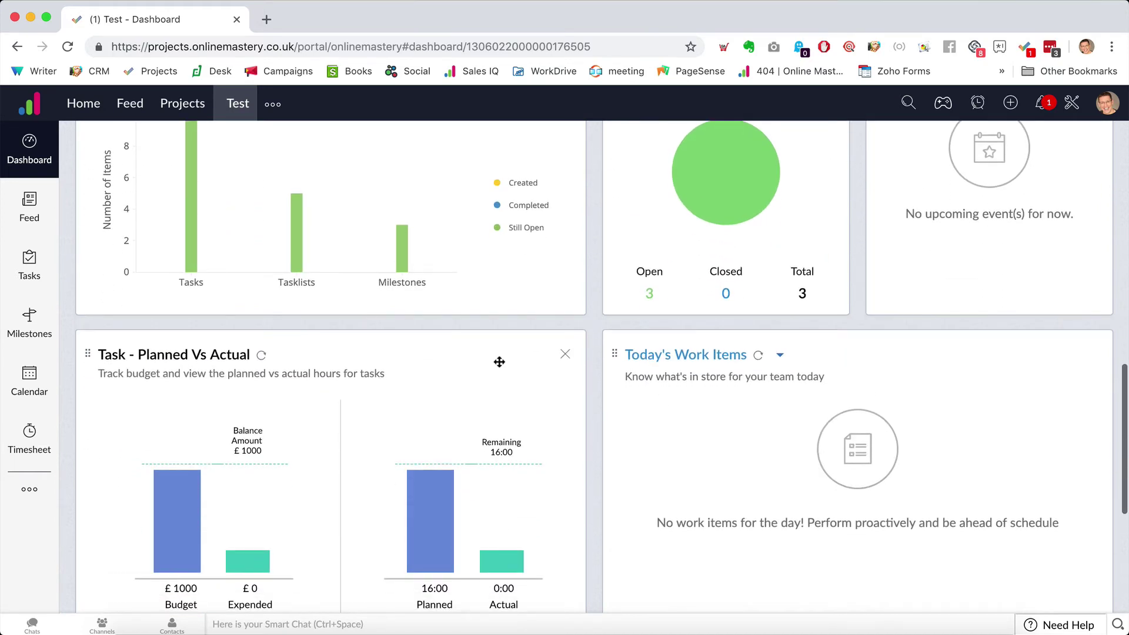
pyautogui.scroll(-1, 496, 361)
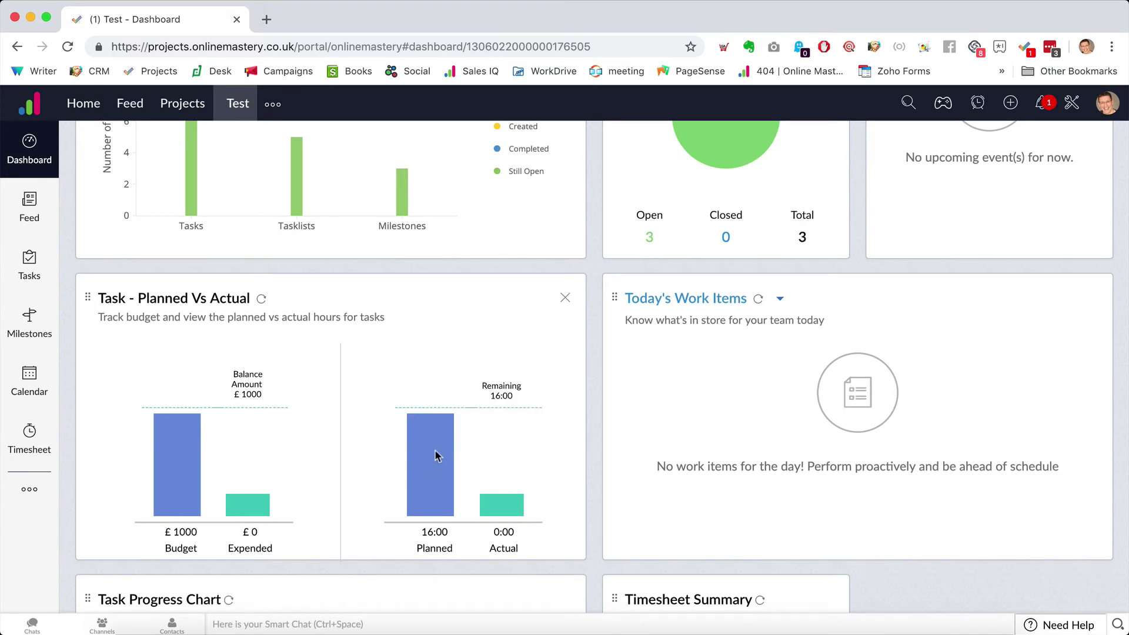
pyautogui.scroll(-4, 435, 455)
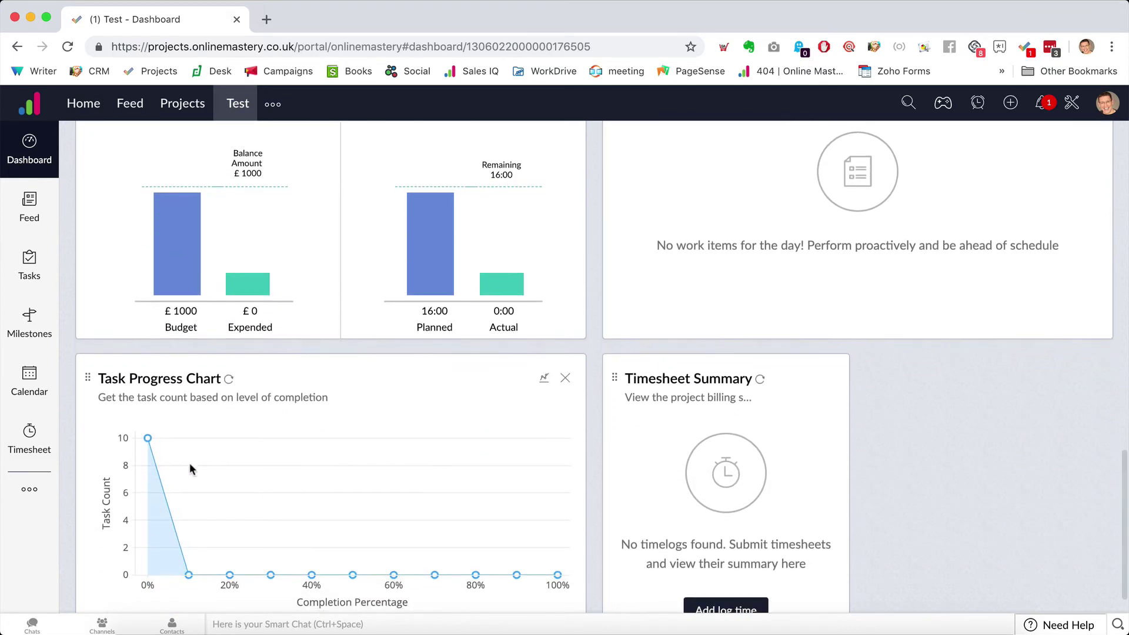
pyautogui.scroll(-1, 194, 556)
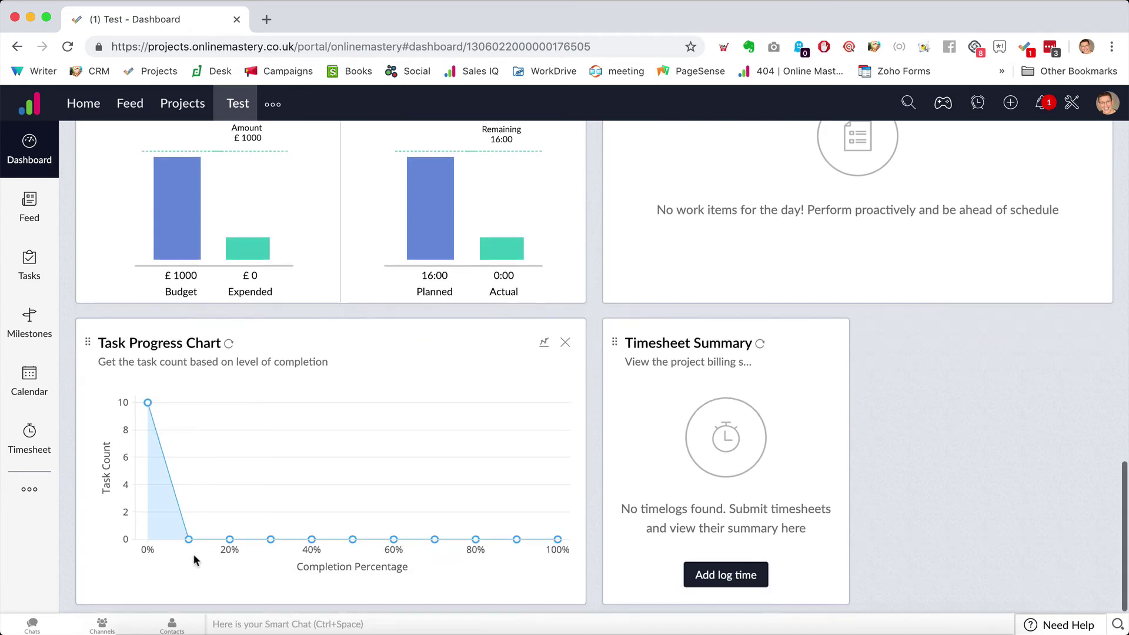
pyautogui.scroll(5, 259, 388)
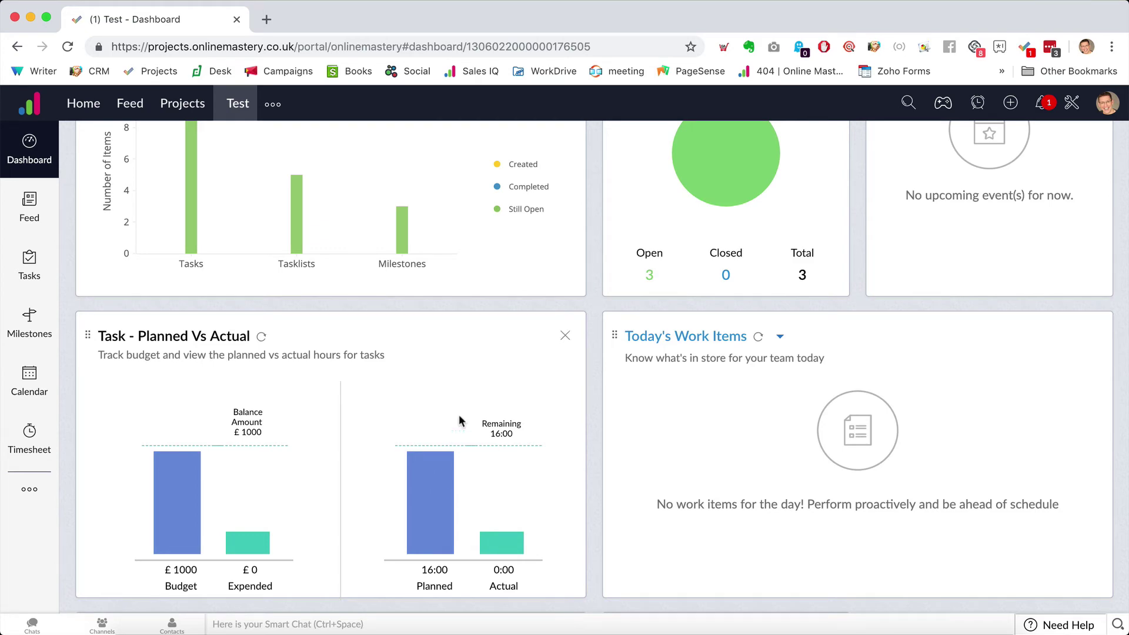
pyautogui.scroll(12, 566, 409)
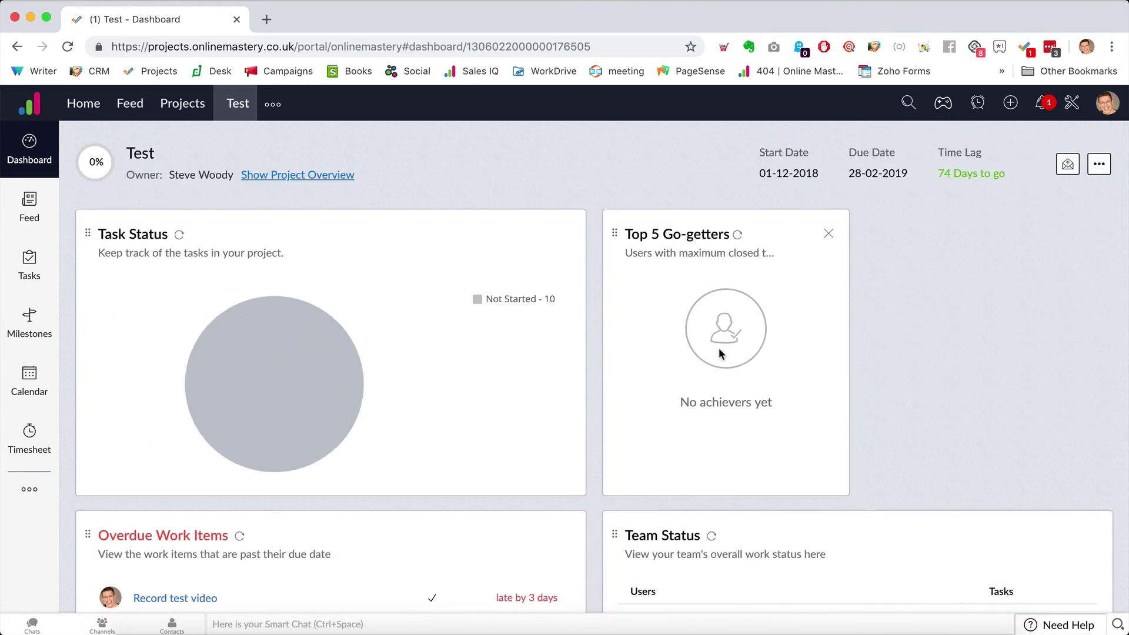
pyautogui.scroll(-10, 482, 300)
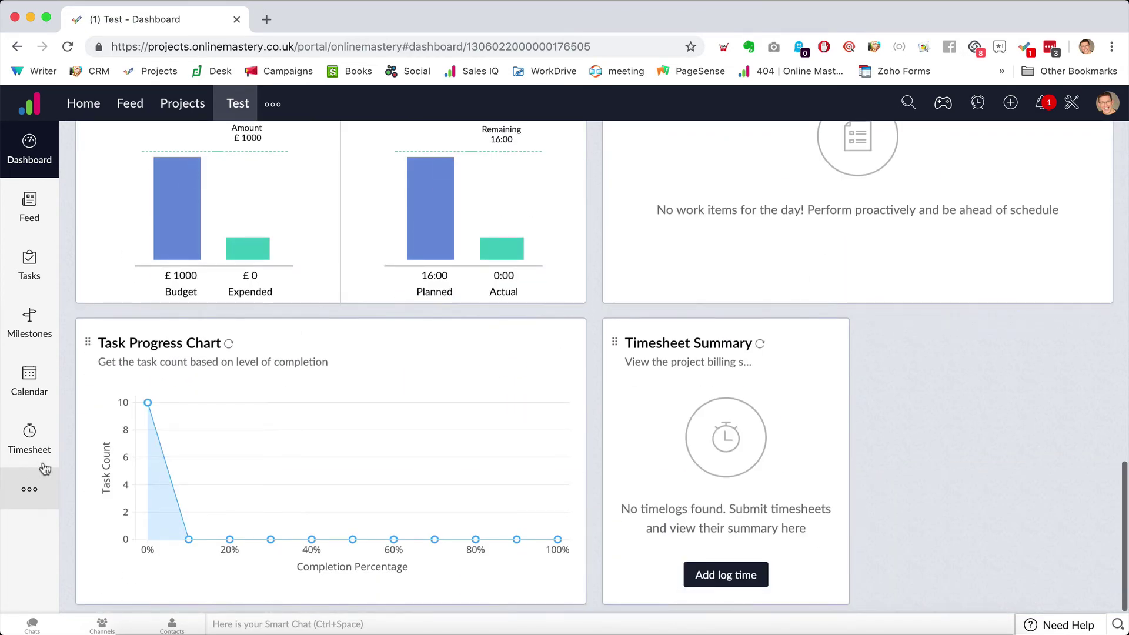
# - Open the project calendar and examine how the milestone and Xmas Video tasks are spread over December 2018
pyautogui.click(37, 384)
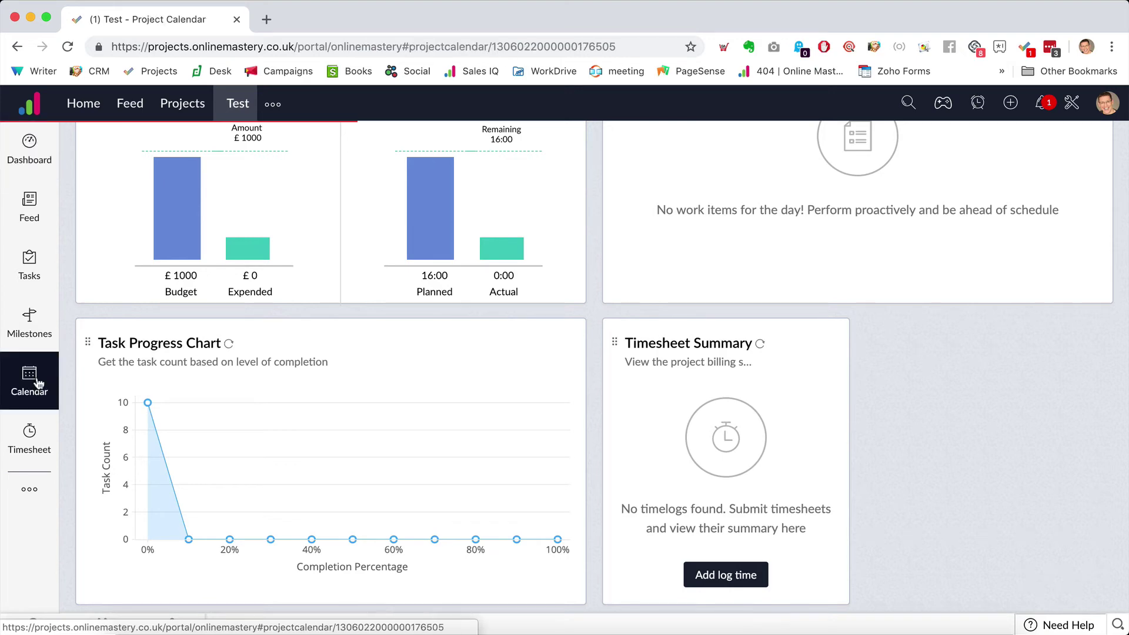
pyautogui.scroll(-2, 160, 445)
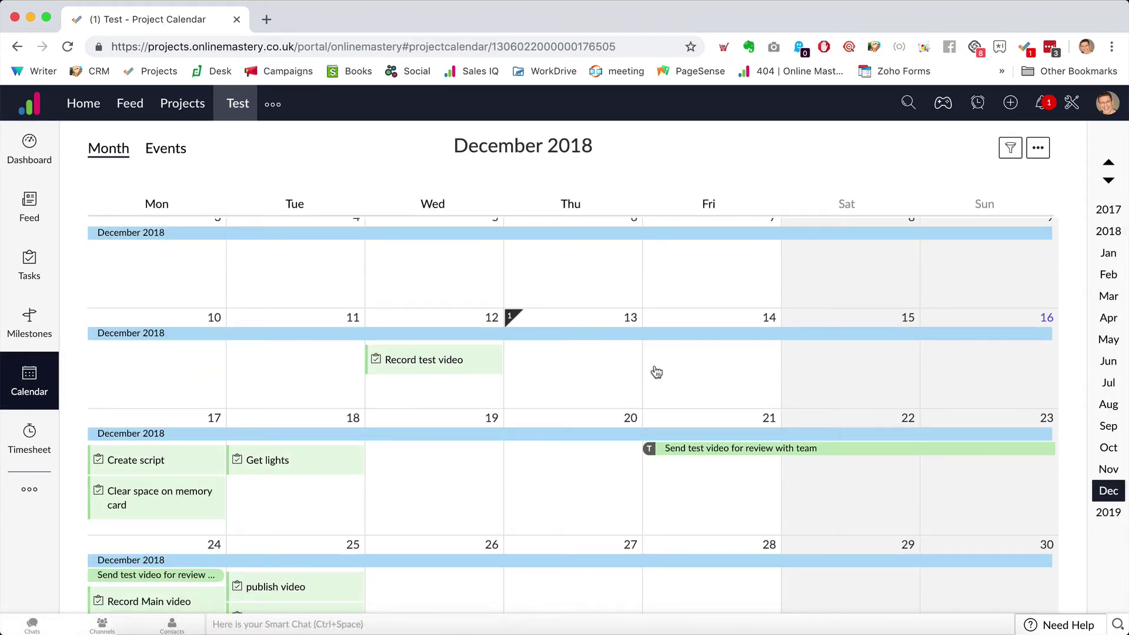
pyautogui.scroll(-2, 398, 507)
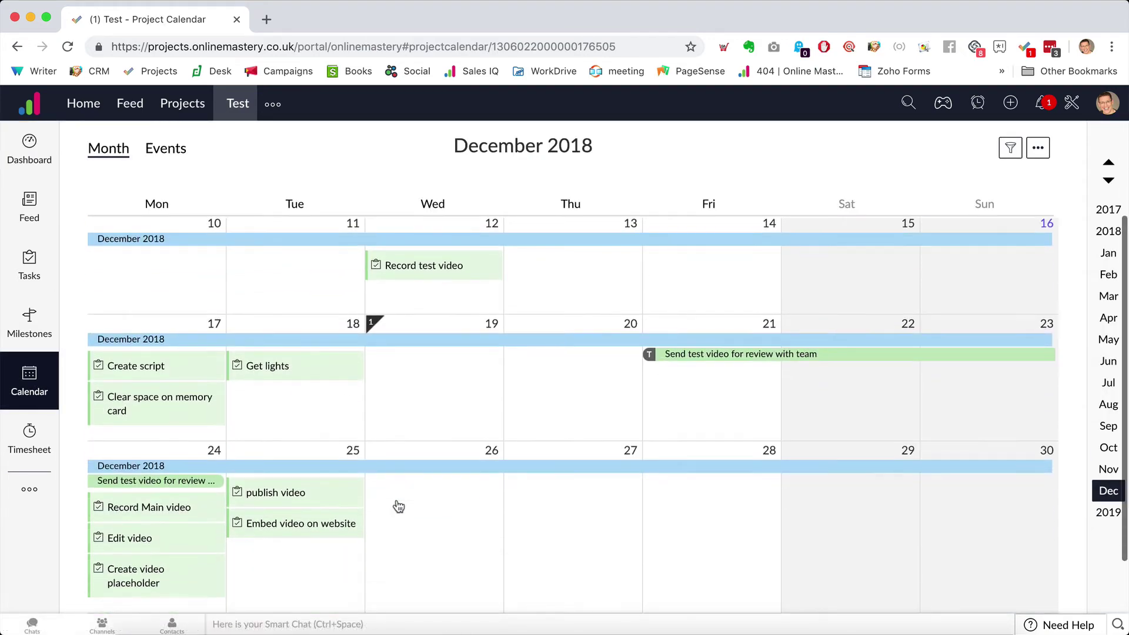
pyautogui.scroll(3, 551, 296)
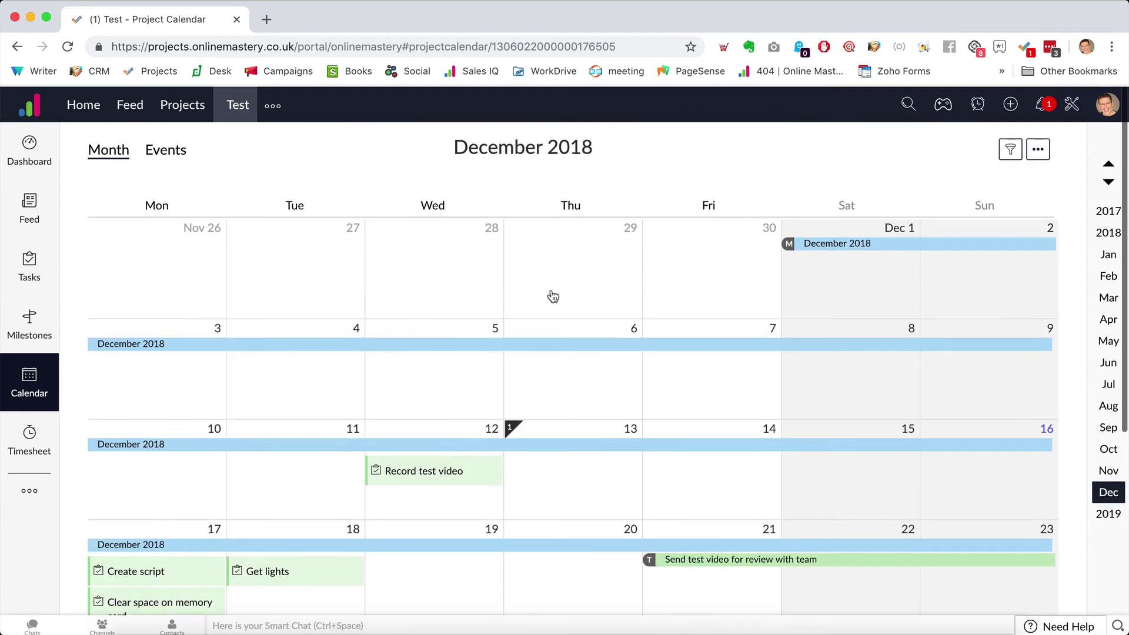
pyautogui.scroll(-1, 592, 366)
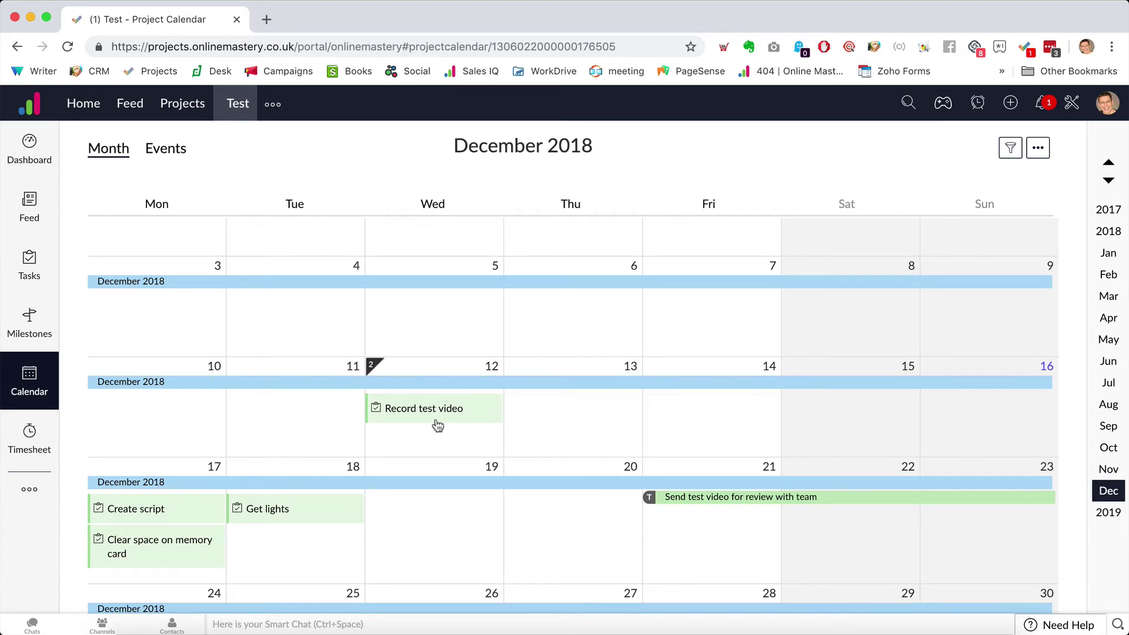
pyautogui.moveTo(525, 487)
pyautogui.scroll(-3, 454, 491)
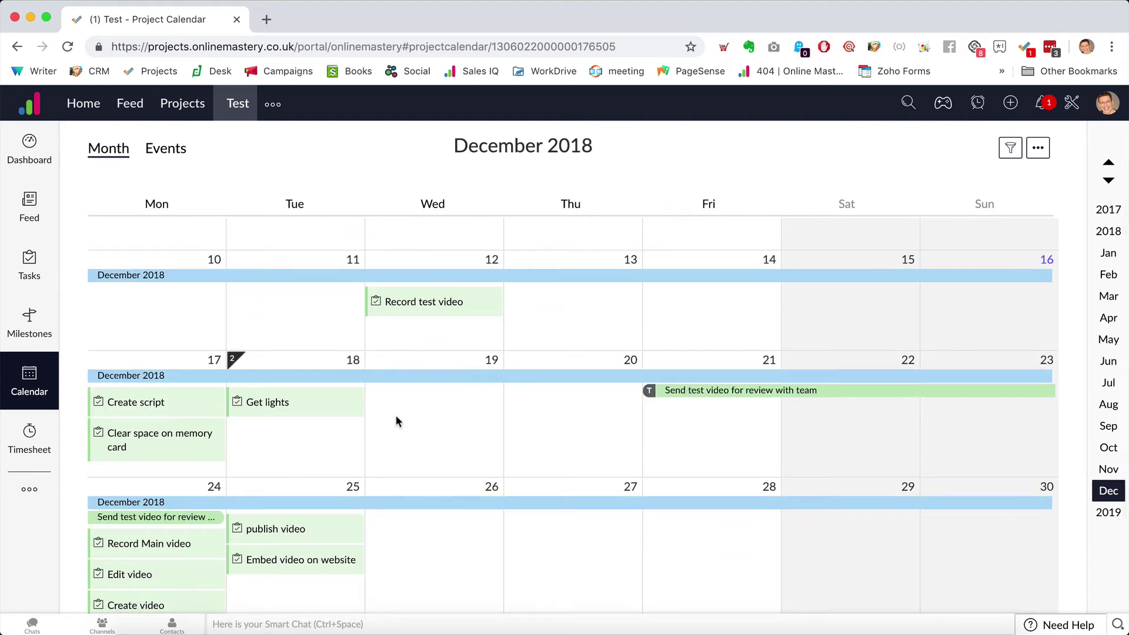
pyautogui.scroll(-2, 533, 449)
pyautogui.scroll(5, 507, 376)
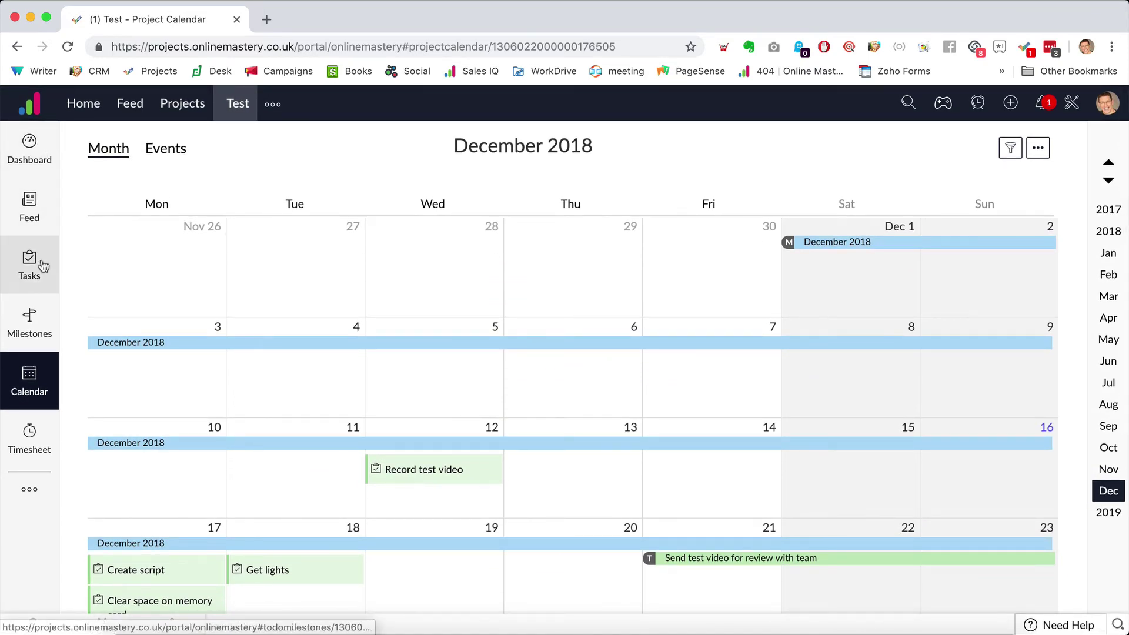
# - Examine the project dashboard again, including task status, milestone status, progress and planned versus actual charts
pyautogui.click(31, 144)
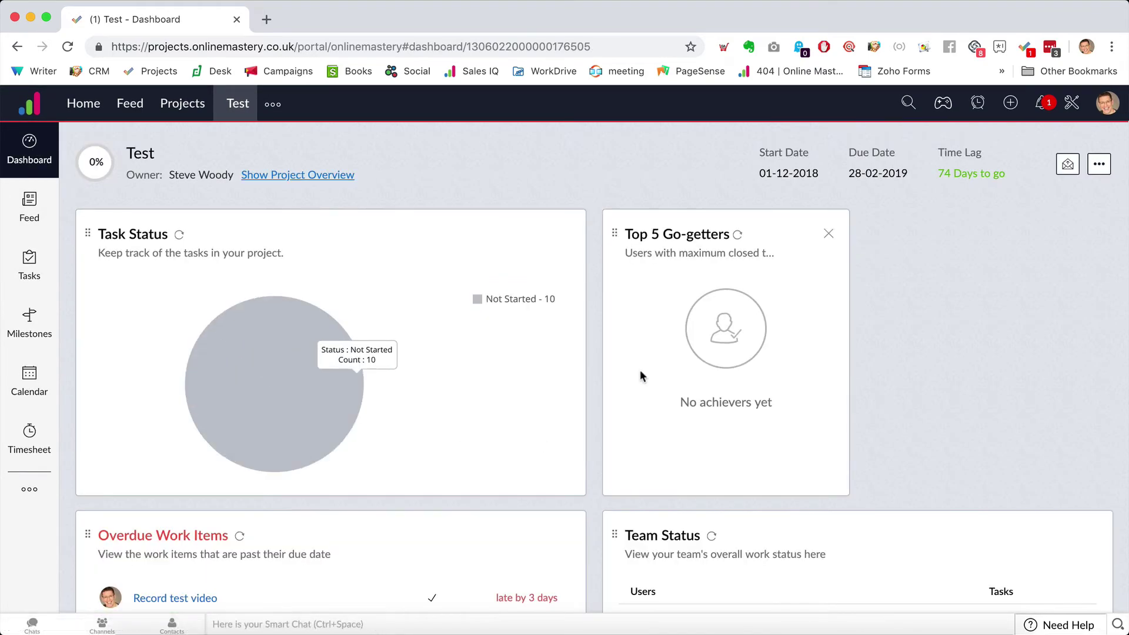
pyautogui.scroll(-10, 683, 315)
pyautogui.scroll(-6, 686, 309)
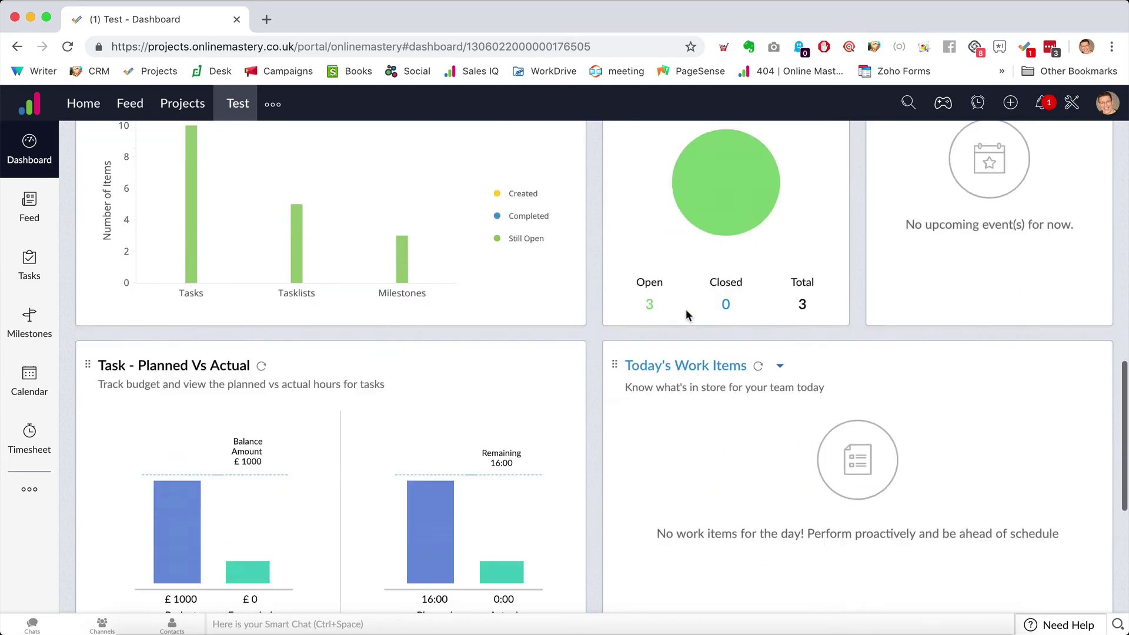
pyautogui.scroll(15, 664, 426)
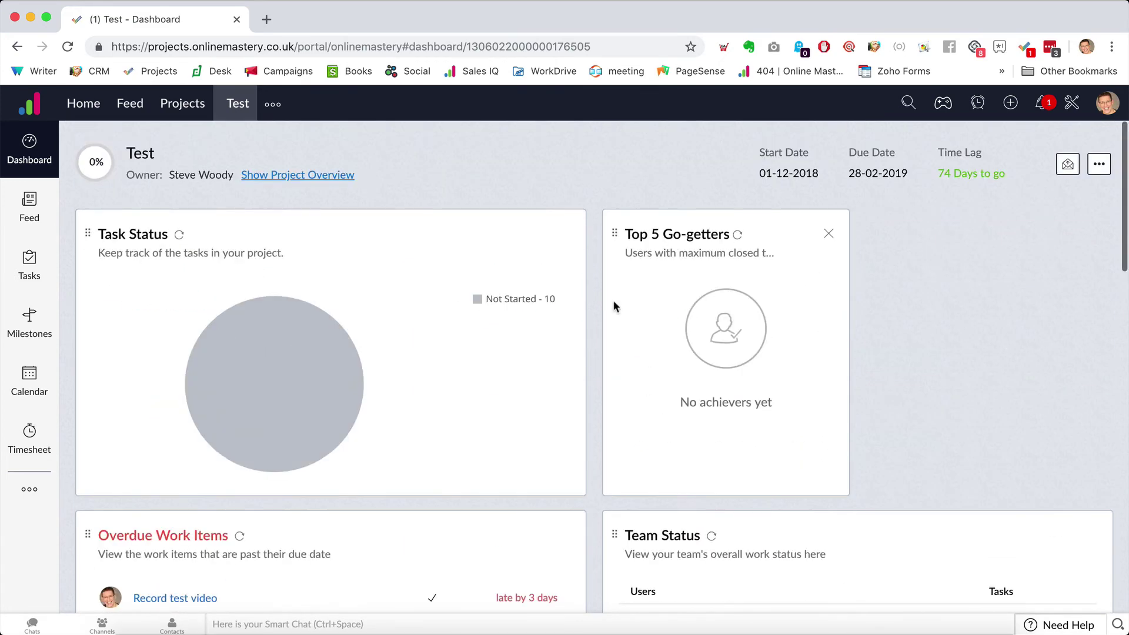
# - Open the Create script task from the Xmas Video list and save "This is the task description" as its description
pyautogui.click(26, 260)
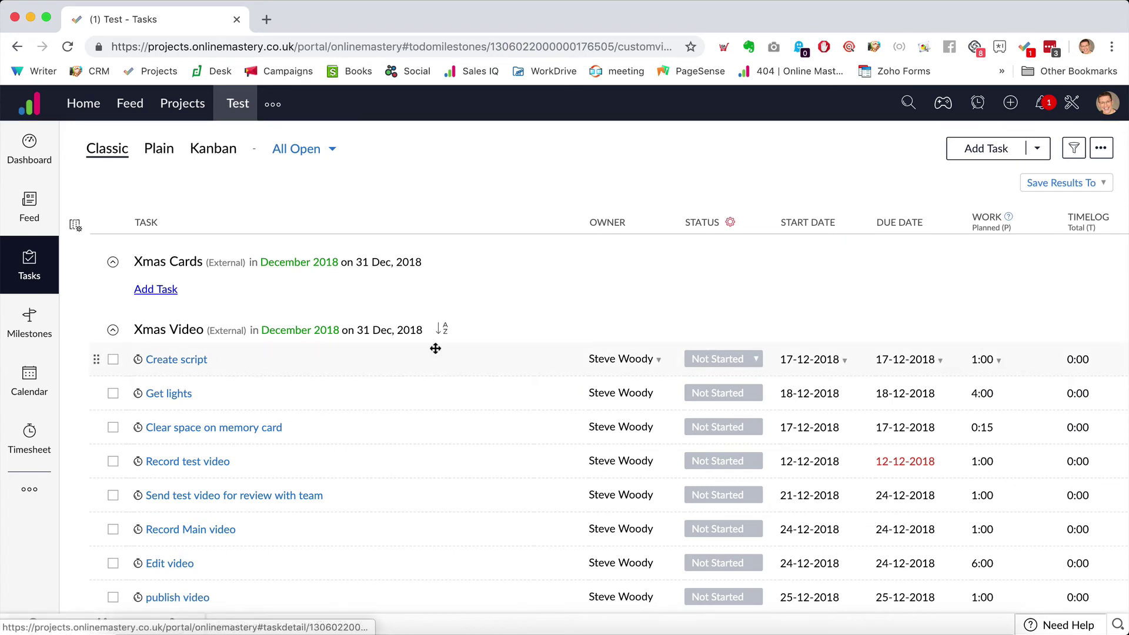
pyautogui.click(175, 361)
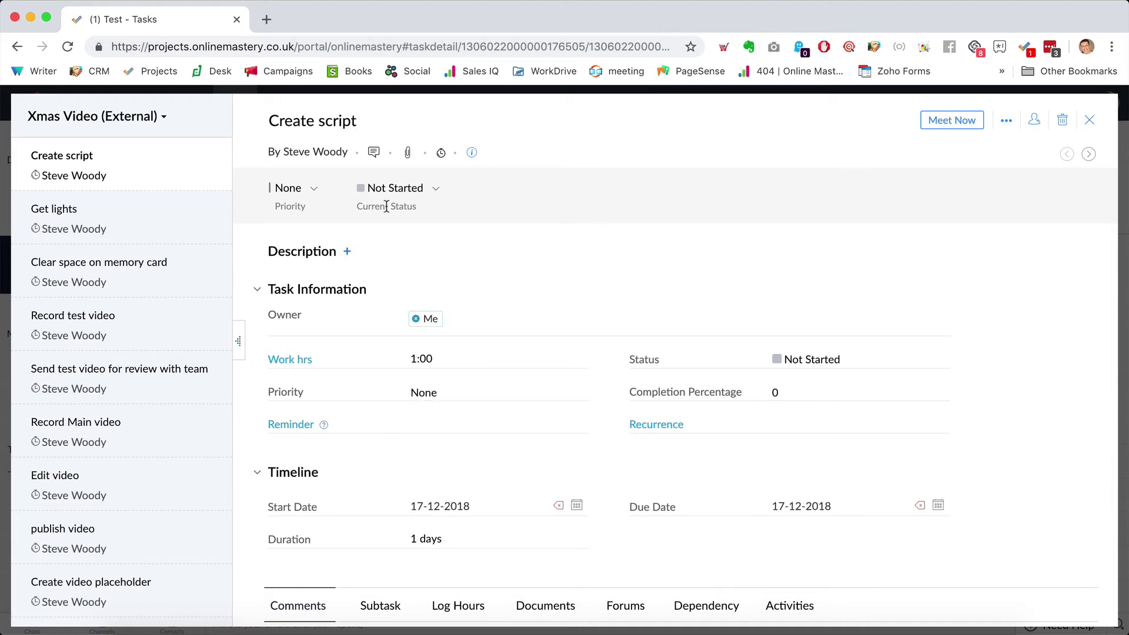
pyautogui.click(347, 253)
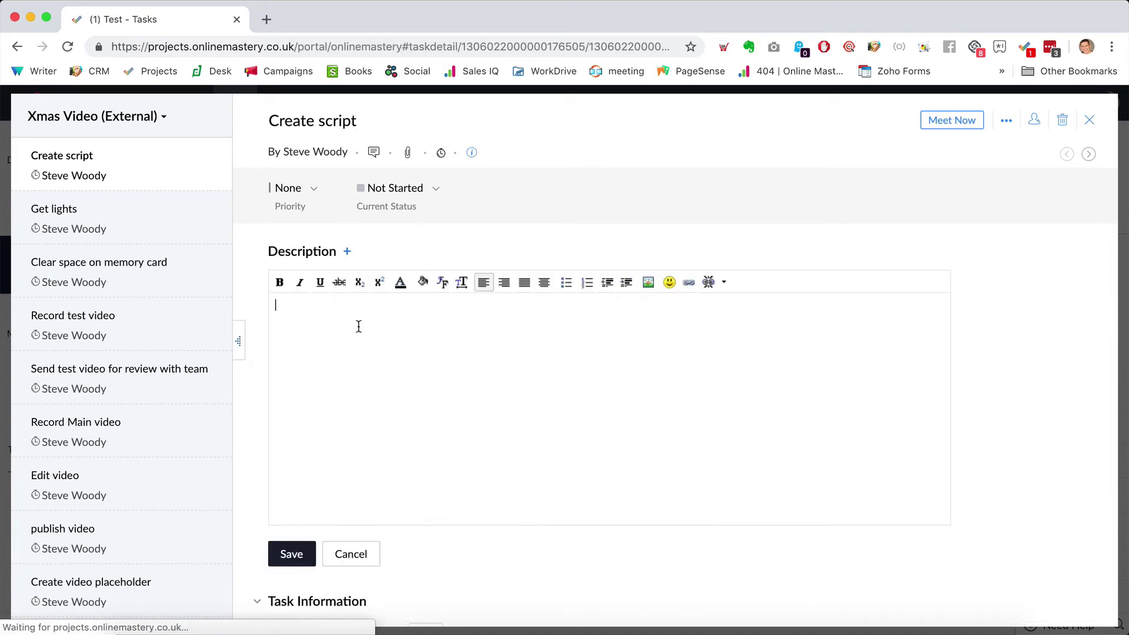
pyautogui.write('This is the task description')
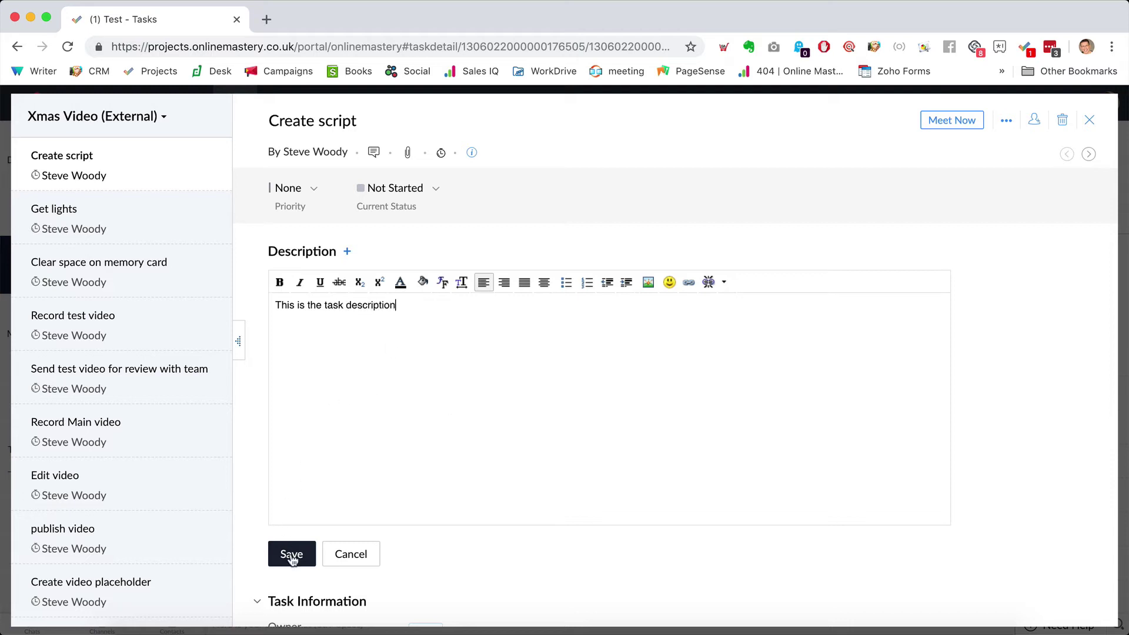
pyautogui.click(292, 555)
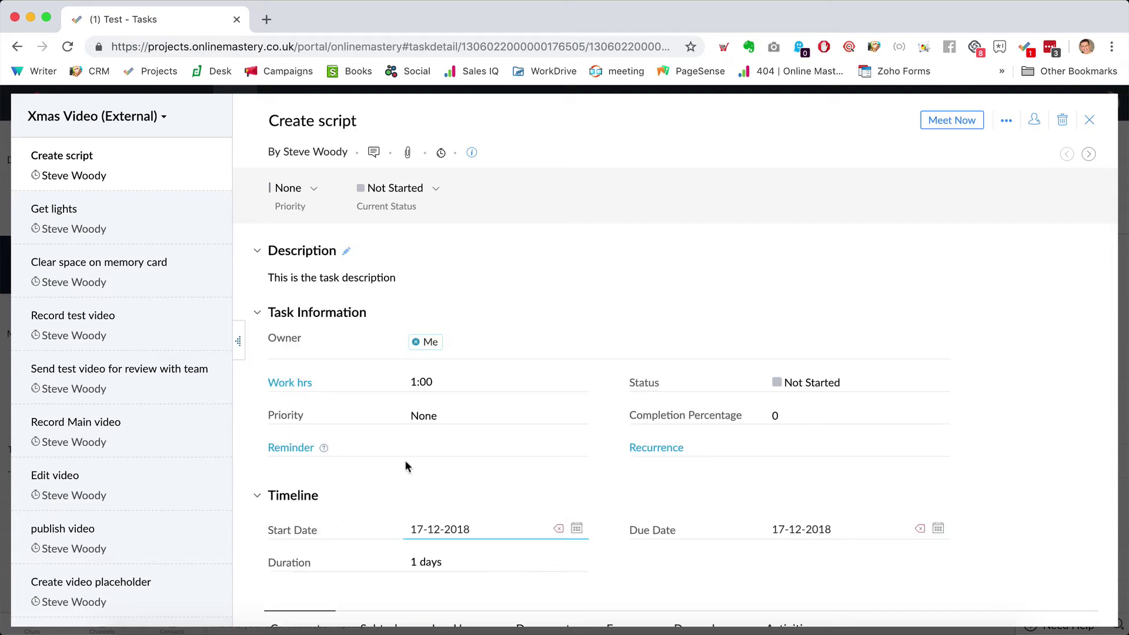
pyautogui.scroll(-3, 502, 408)
pyautogui.click(417, 564)
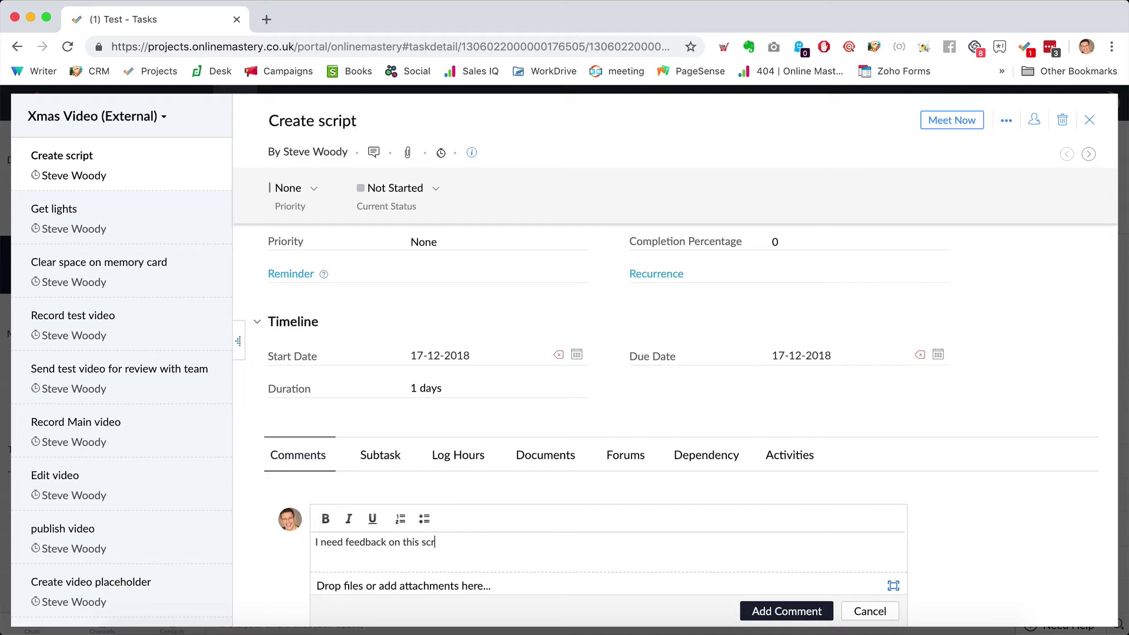
pyautogui.click(756, 608)
pyautogui.scroll(-3, 470, 505)
pyautogui.click(399, 532)
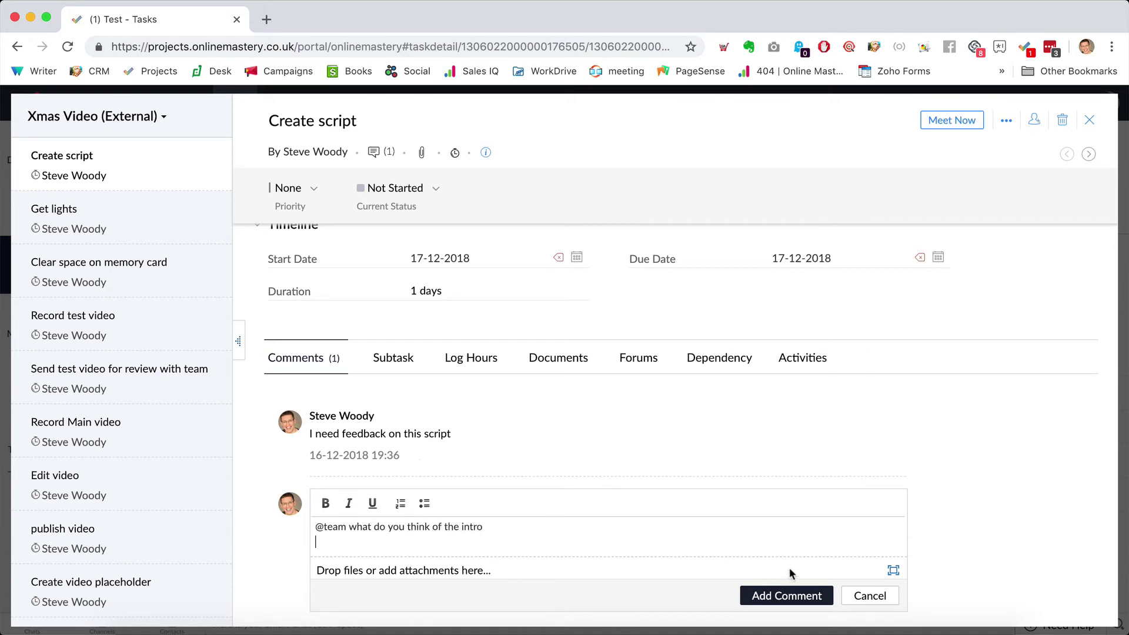
pyautogui.click(800, 597)
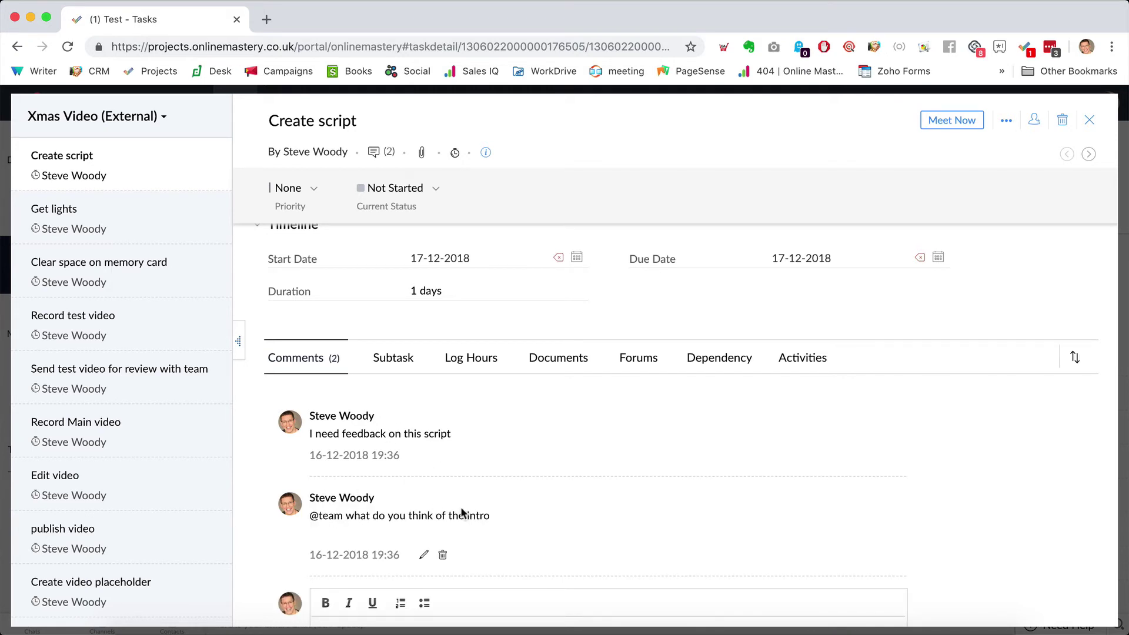
# - Check the Create script task's documents and add a subtask named "Get team to check script"
pyautogui.click(566, 368)
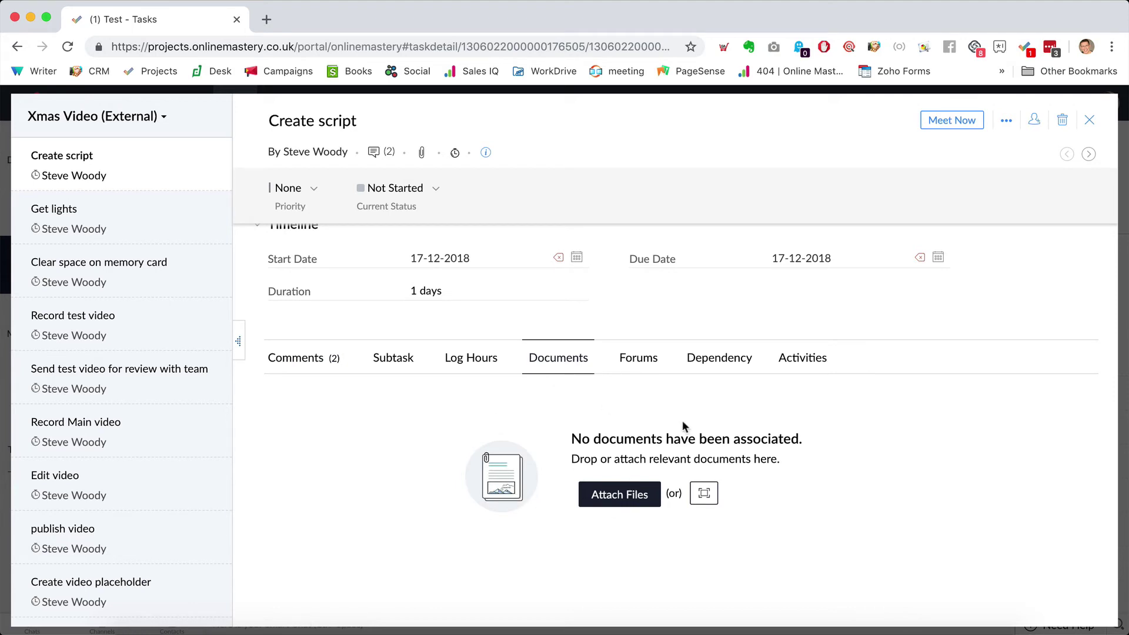
pyautogui.click(394, 356)
pyautogui.click(635, 509)
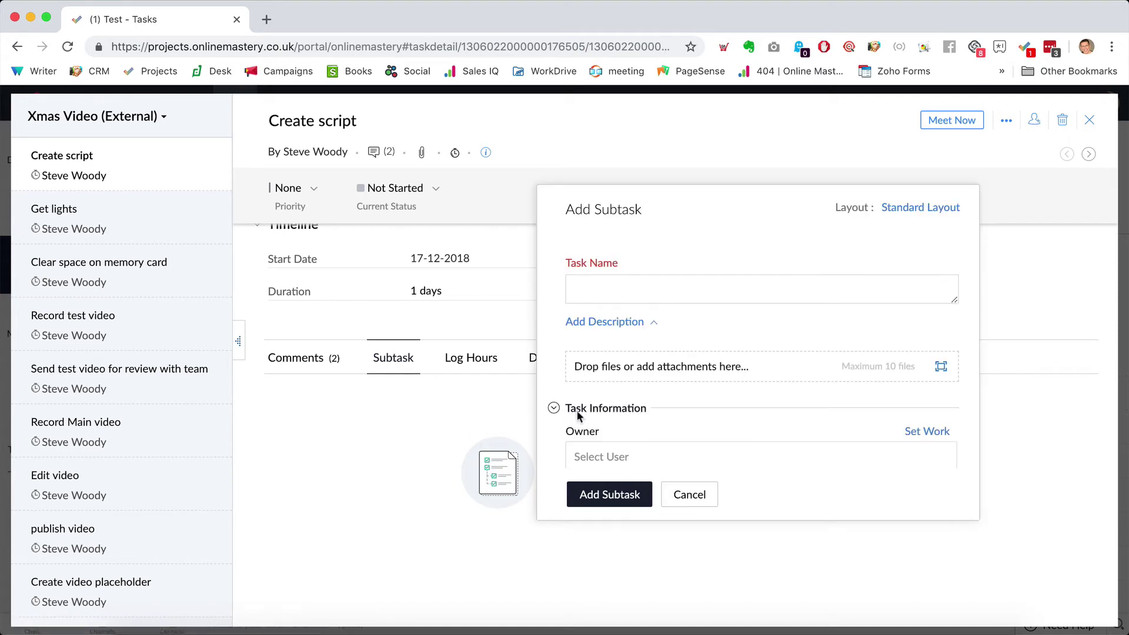
pyautogui.click(659, 284)
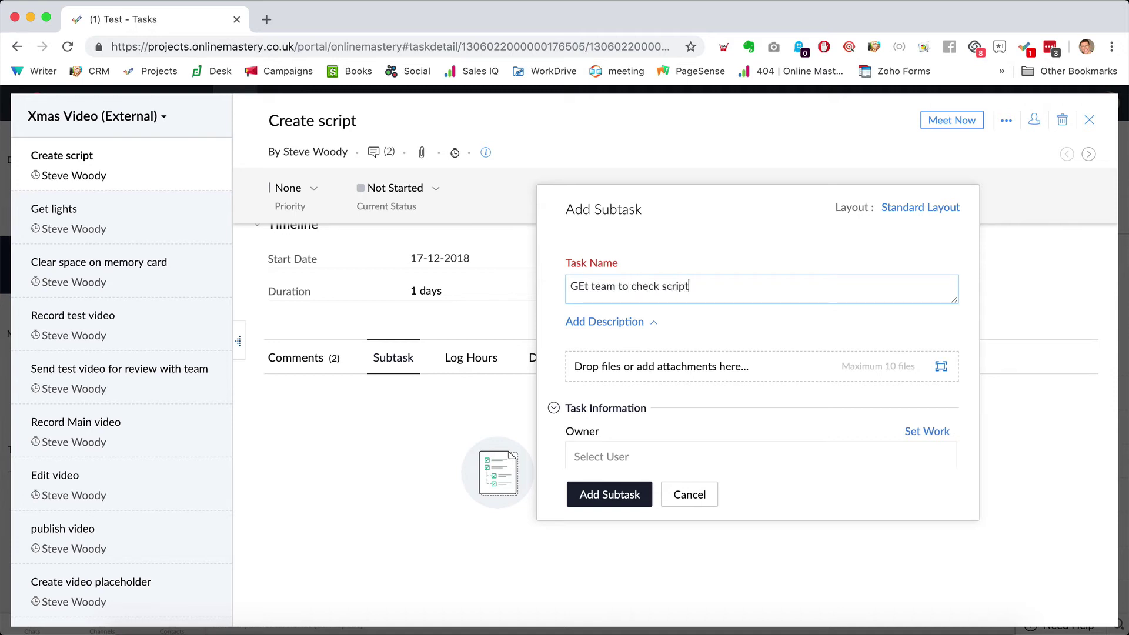
pyautogui.press('BackSpace')
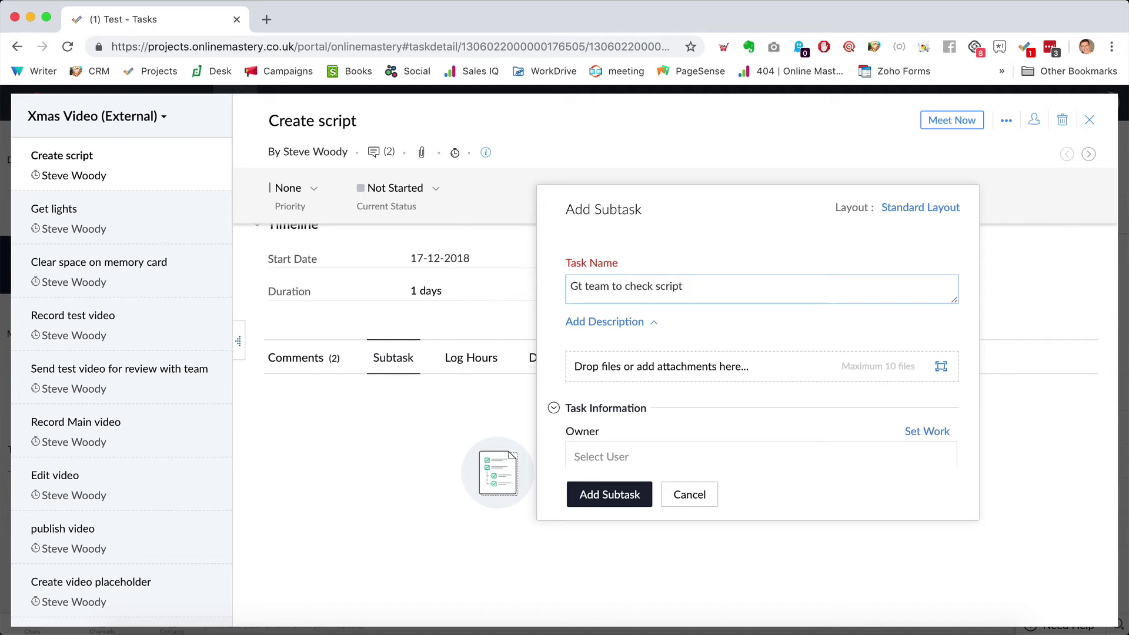
pyautogui.write('e')
pyautogui.click(618, 496)
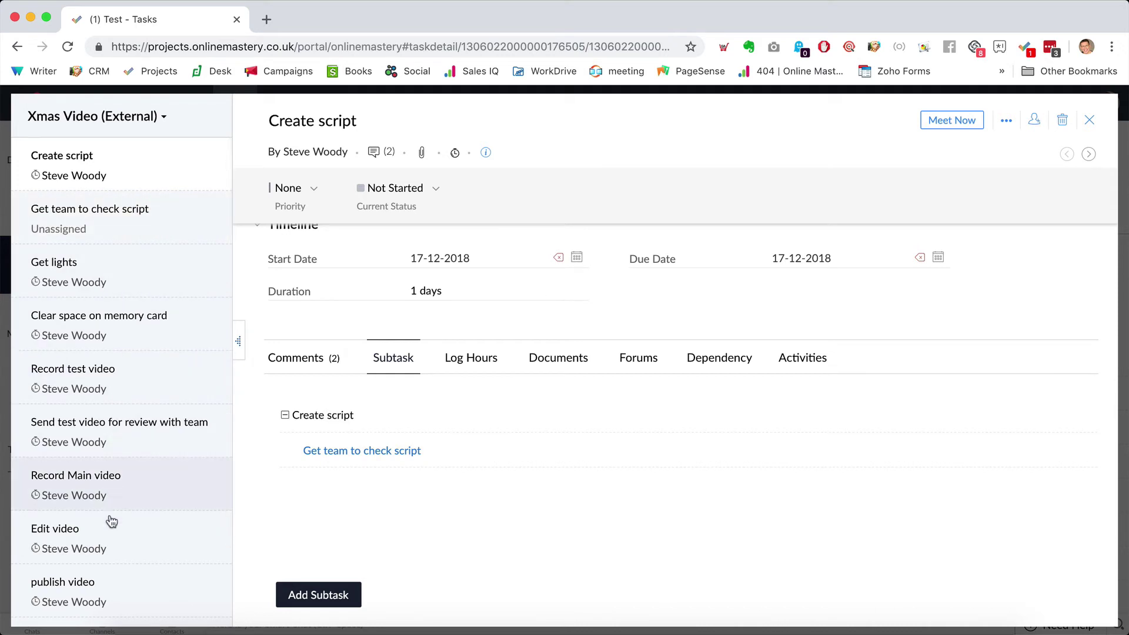
# - Return to the project's task list and set the "Get team to check script" subtask's status to In Progress, followed by Completed
pyautogui.click(91, 117)
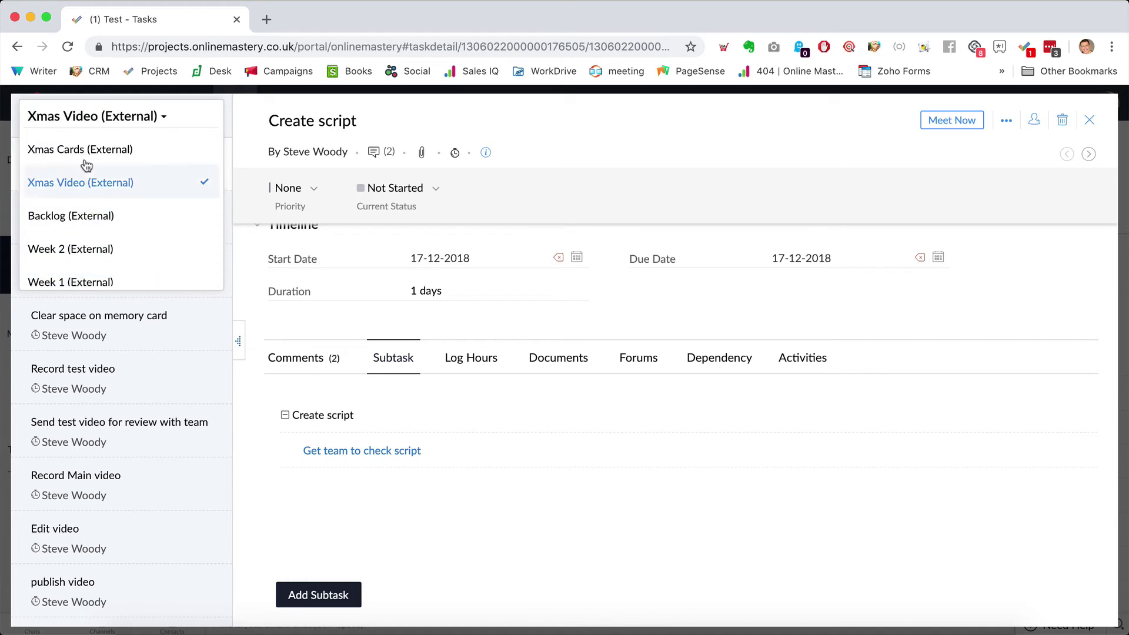
pyautogui.click(84, 184)
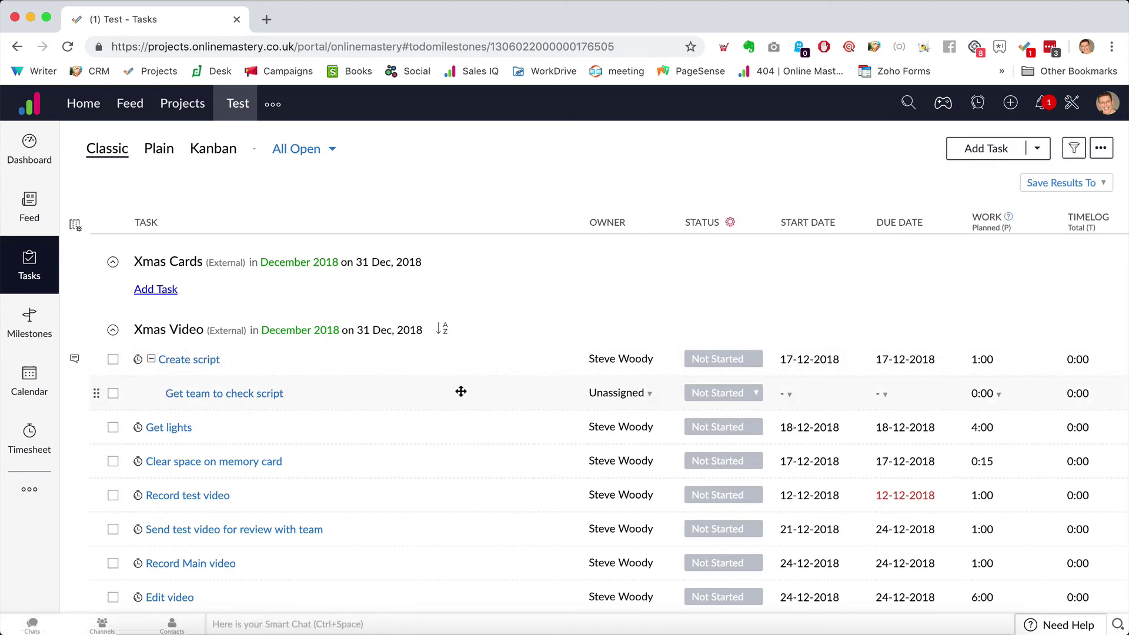
pyautogui.click(738, 399)
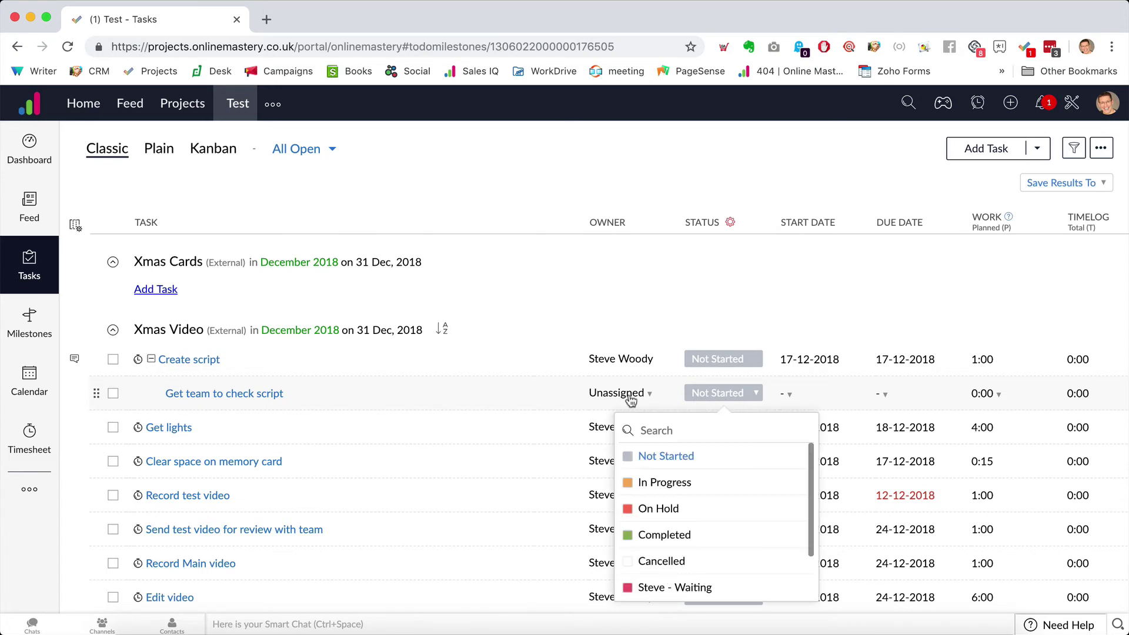
pyautogui.click(671, 482)
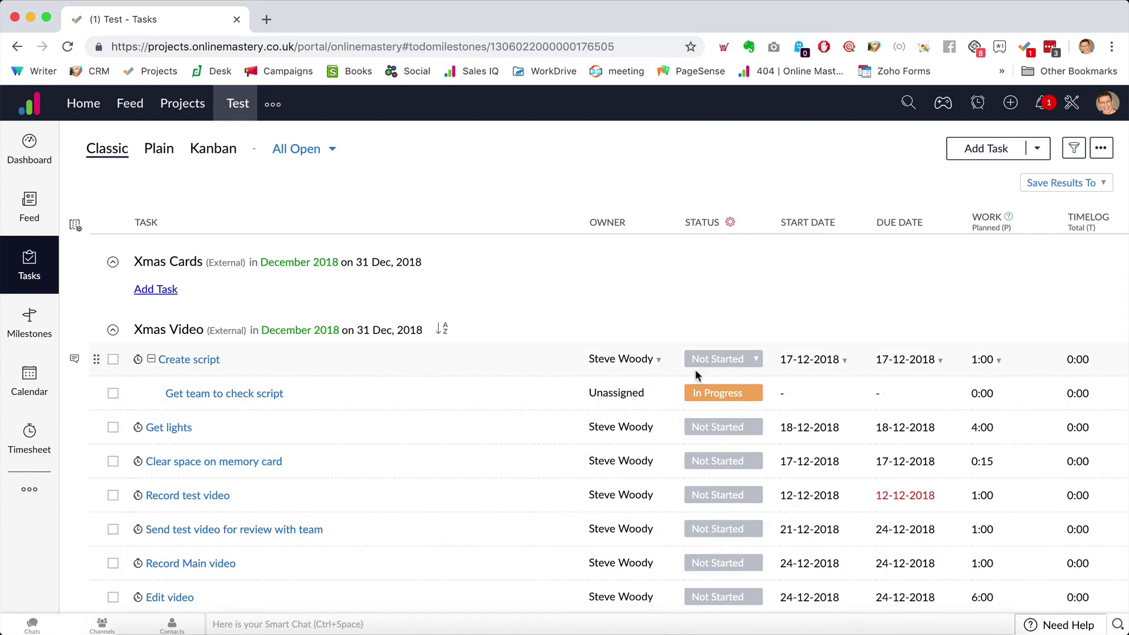
pyautogui.click(701, 392)
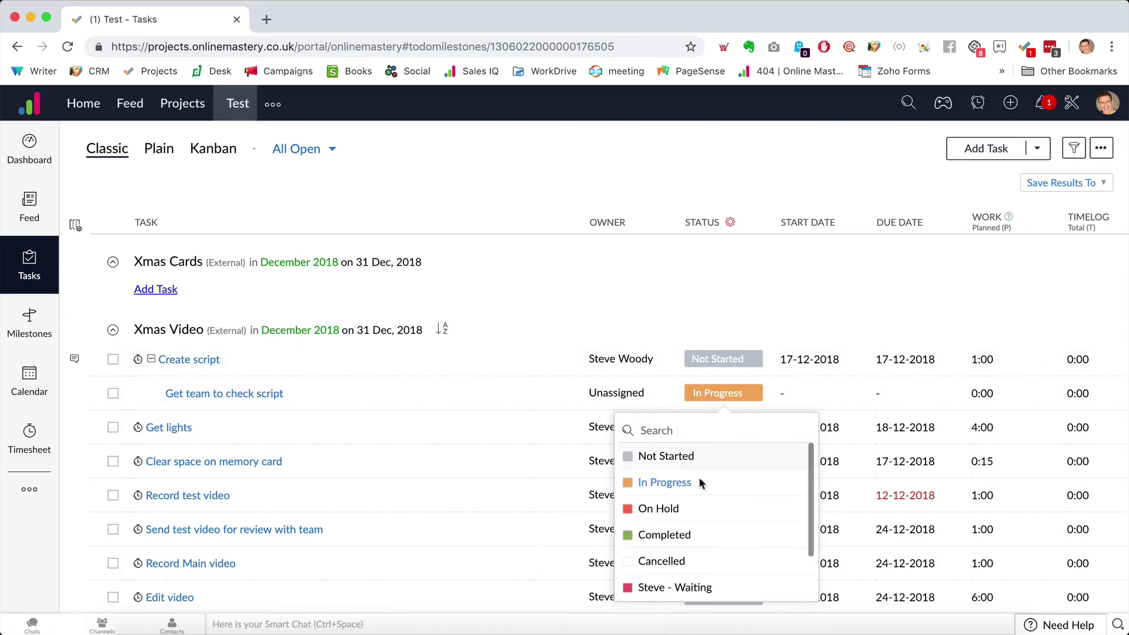
pyautogui.click(669, 536)
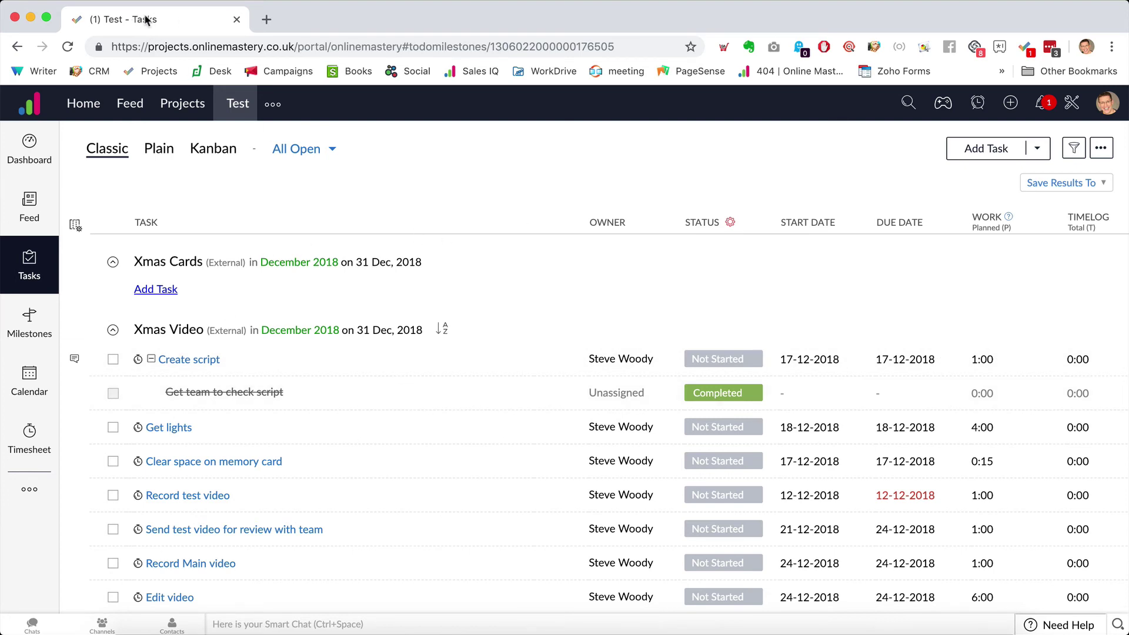
# - Pin the project's browser tab
pyautogui.rightClick(165, 17)
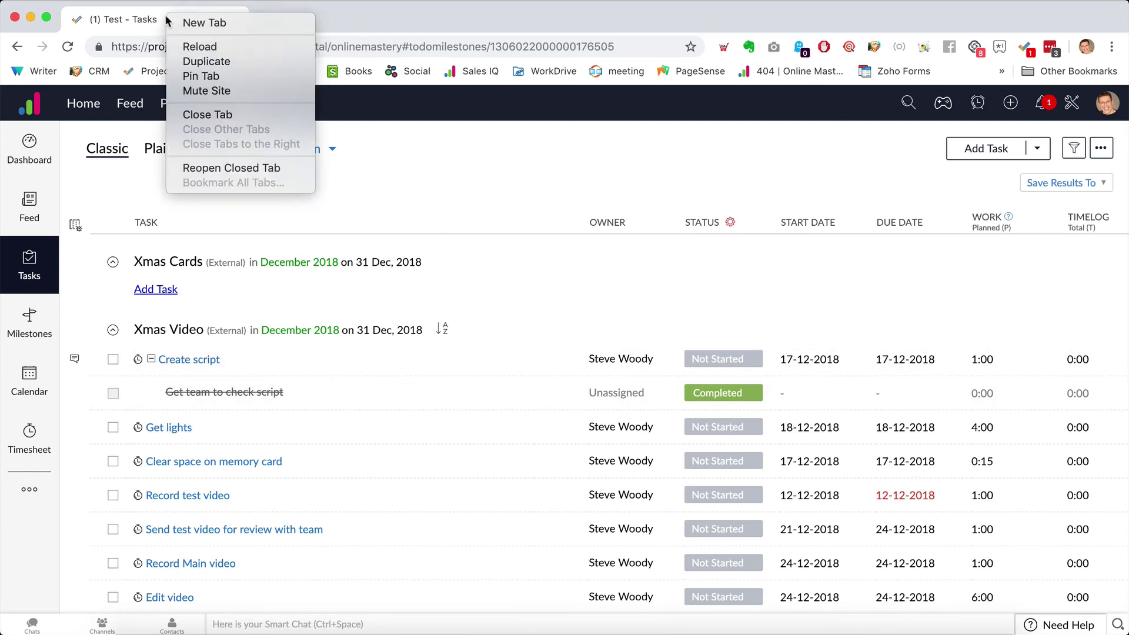
pyautogui.click(206, 76)
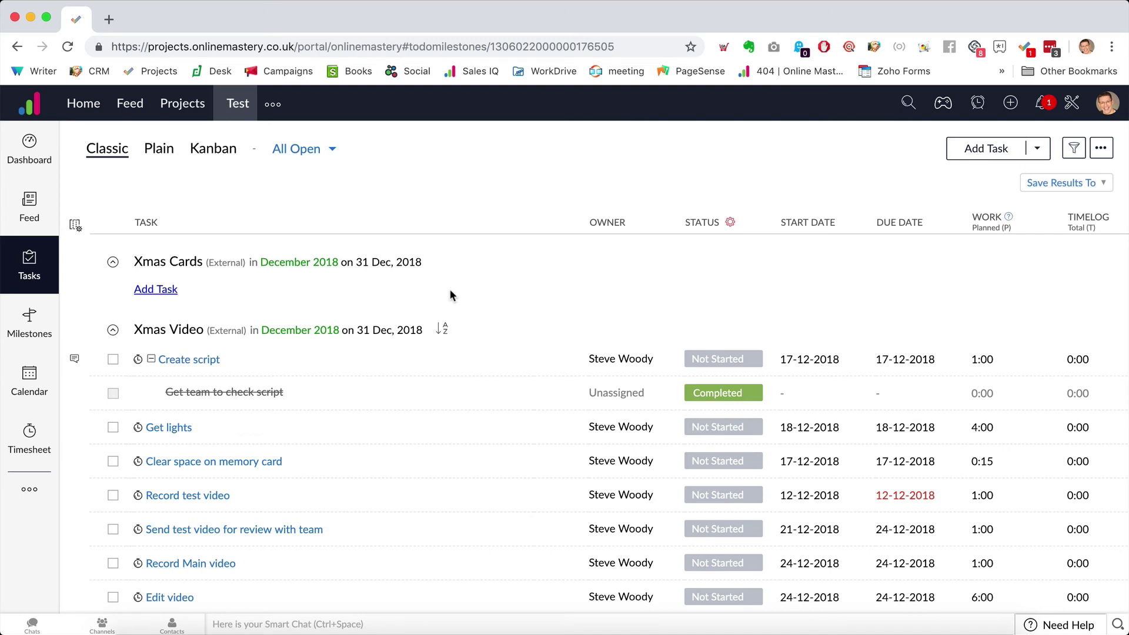
pyautogui.moveTo(477, 331)
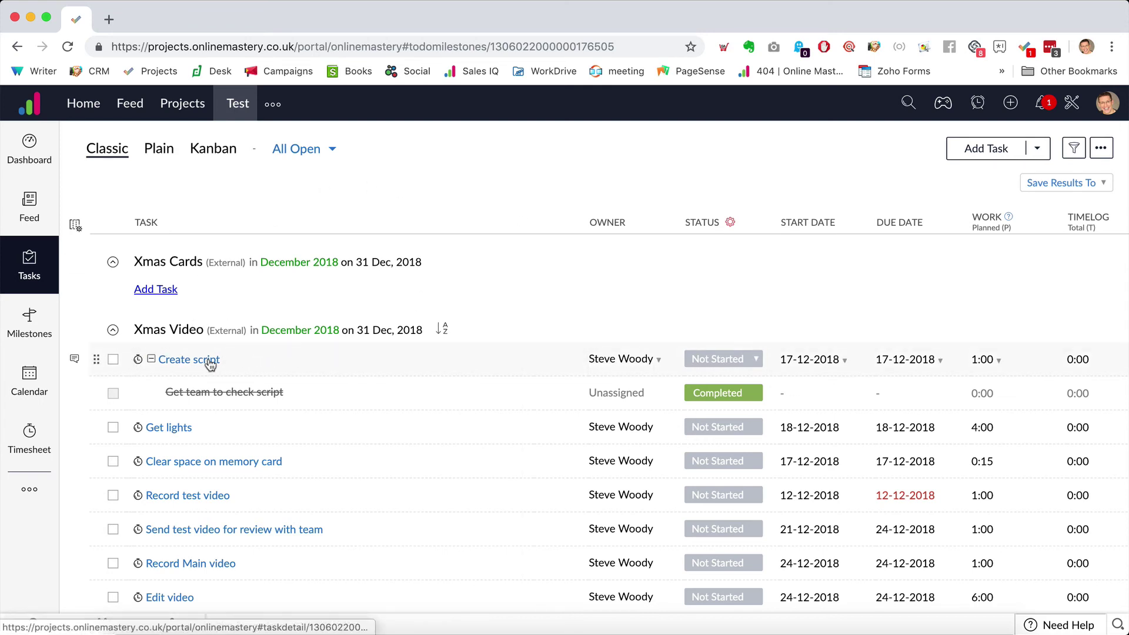
# - Filter the task list by the time span Today, look at the available predefined views, and remove the Today filter
pyautogui.click(364, 146)
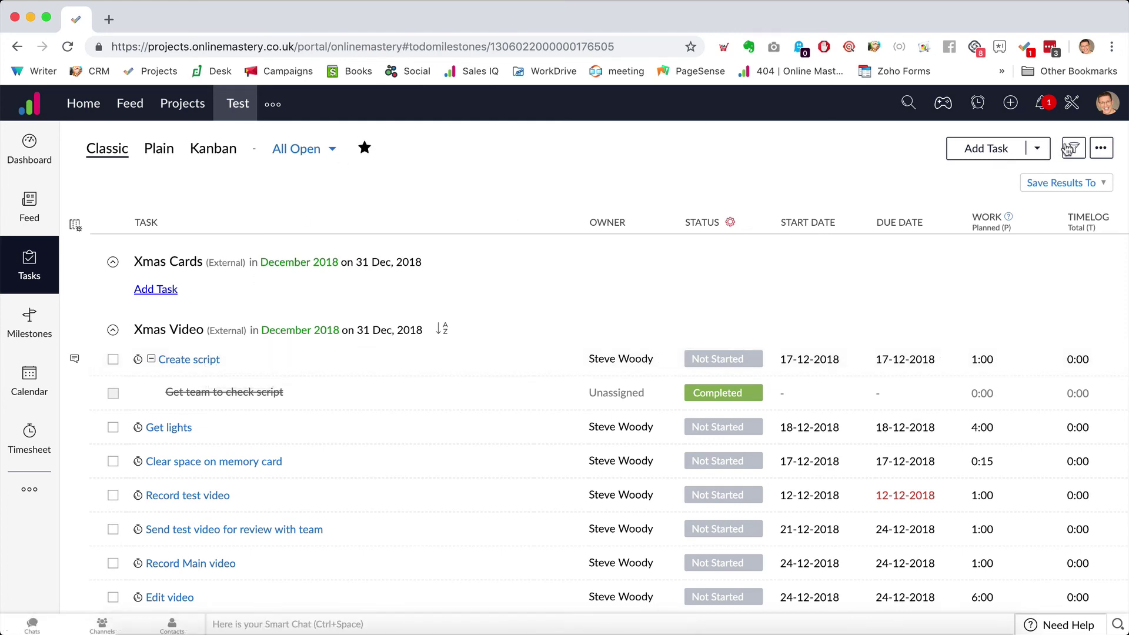
pyautogui.click(1070, 149)
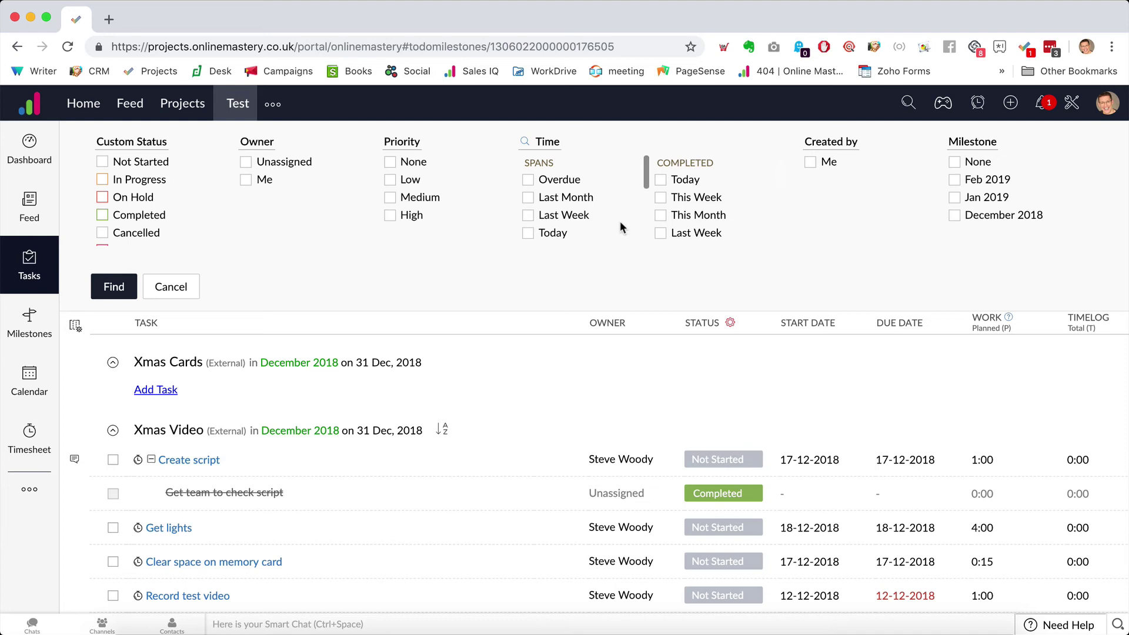
pyautogui.click(527, 234)
pyautogui.click(112, 284)
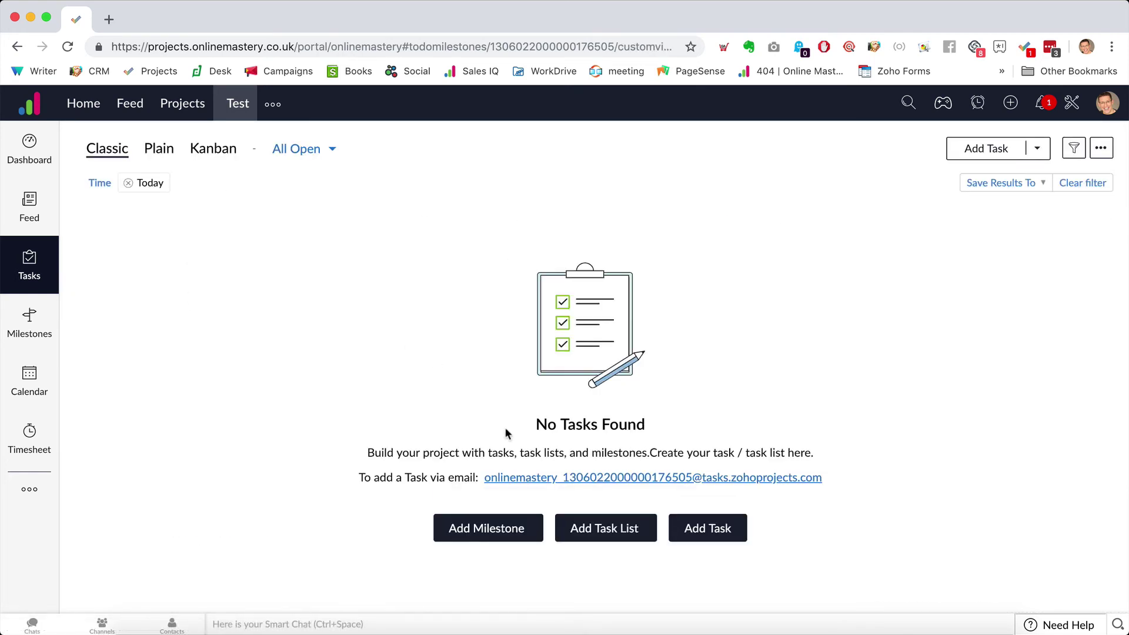
pyautogui.click(288, 149)
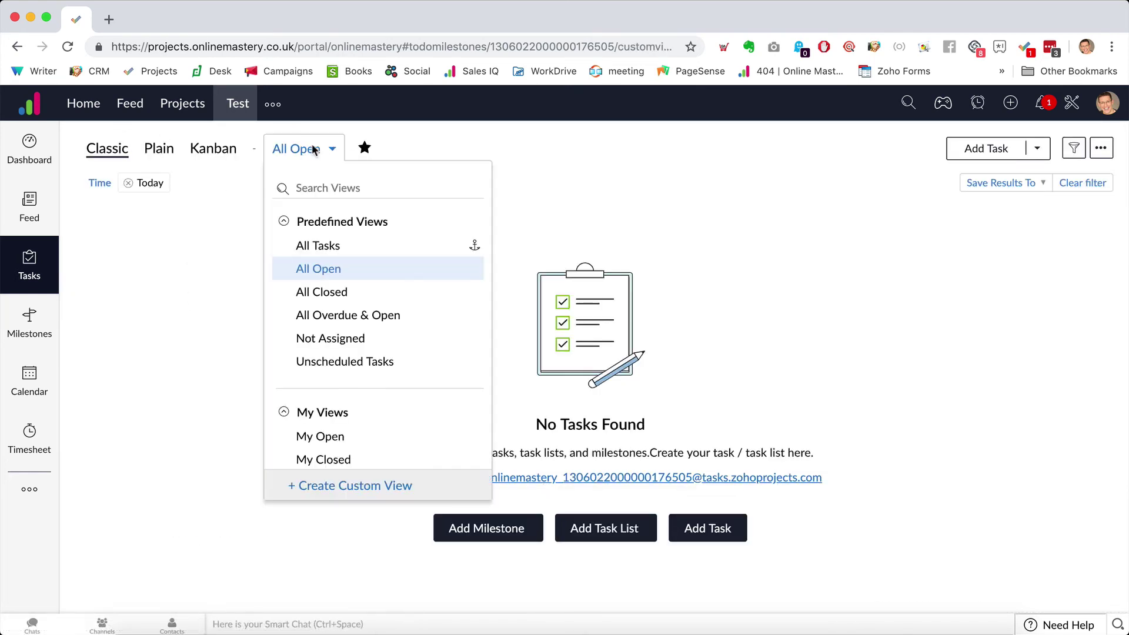
pyautogui.click(128, 183)
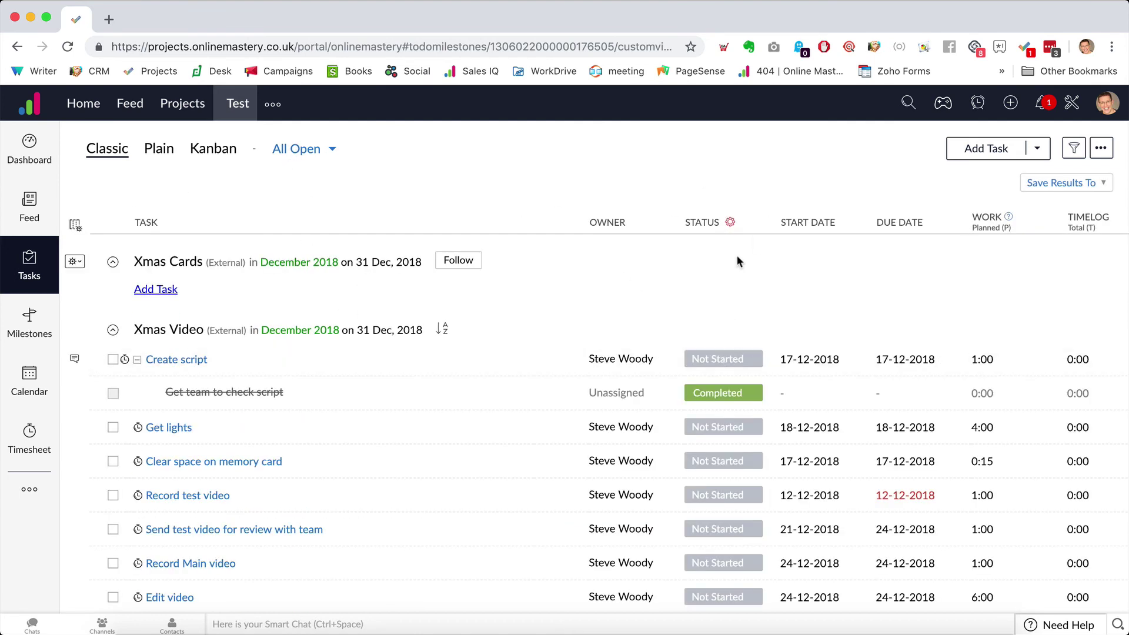
pyautogui.click(1076, 150)
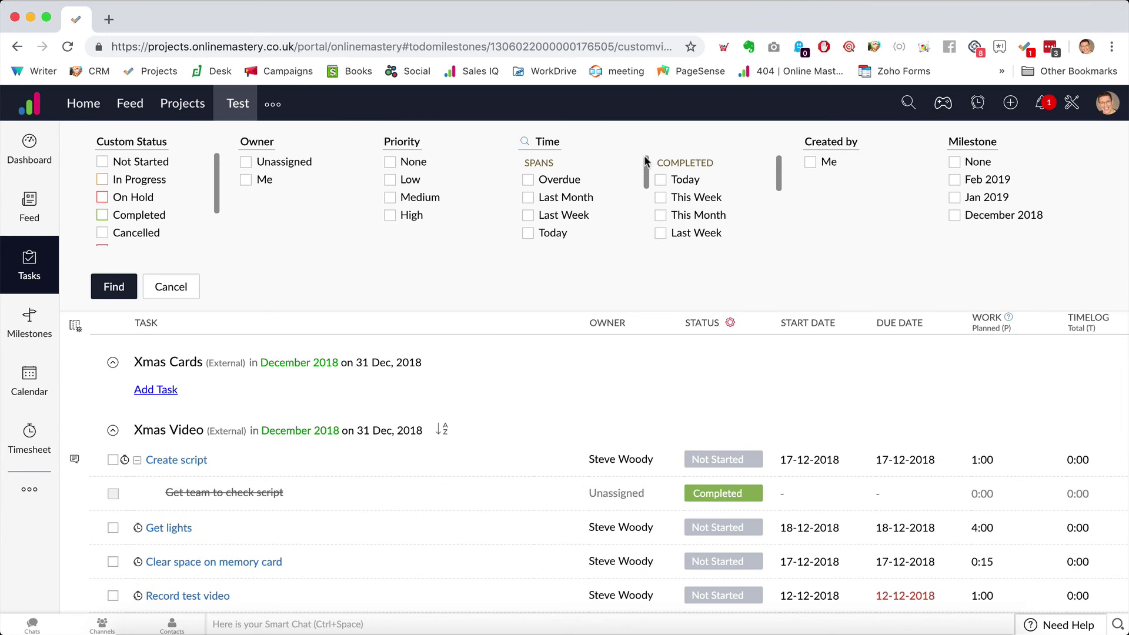
pyautogui.click(662, 198)
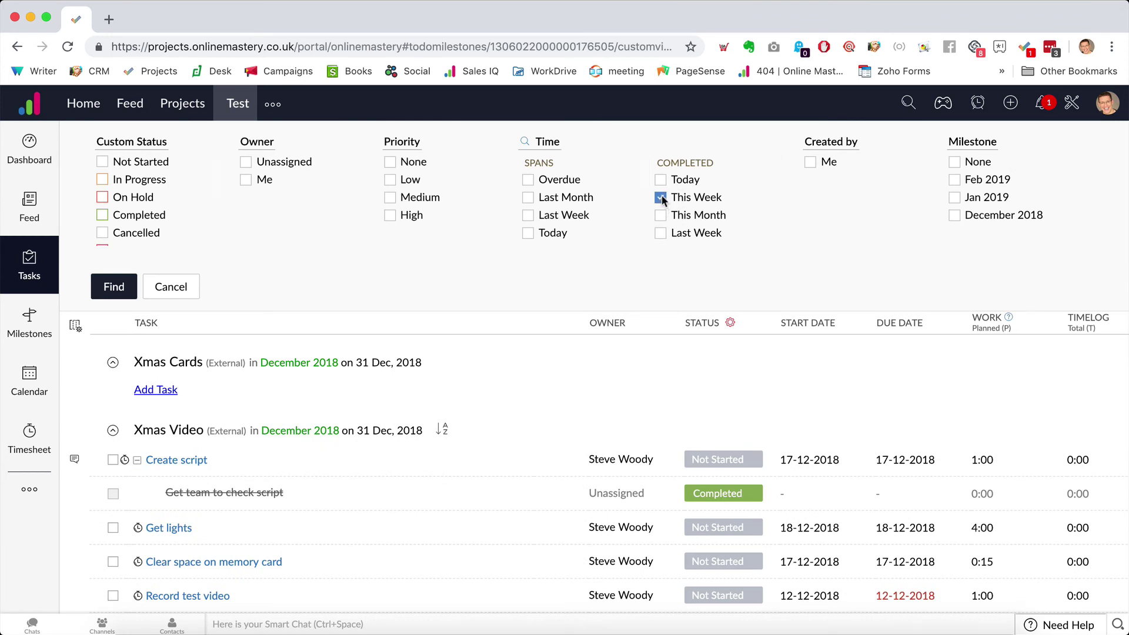
pyautogui.click(661, 199)
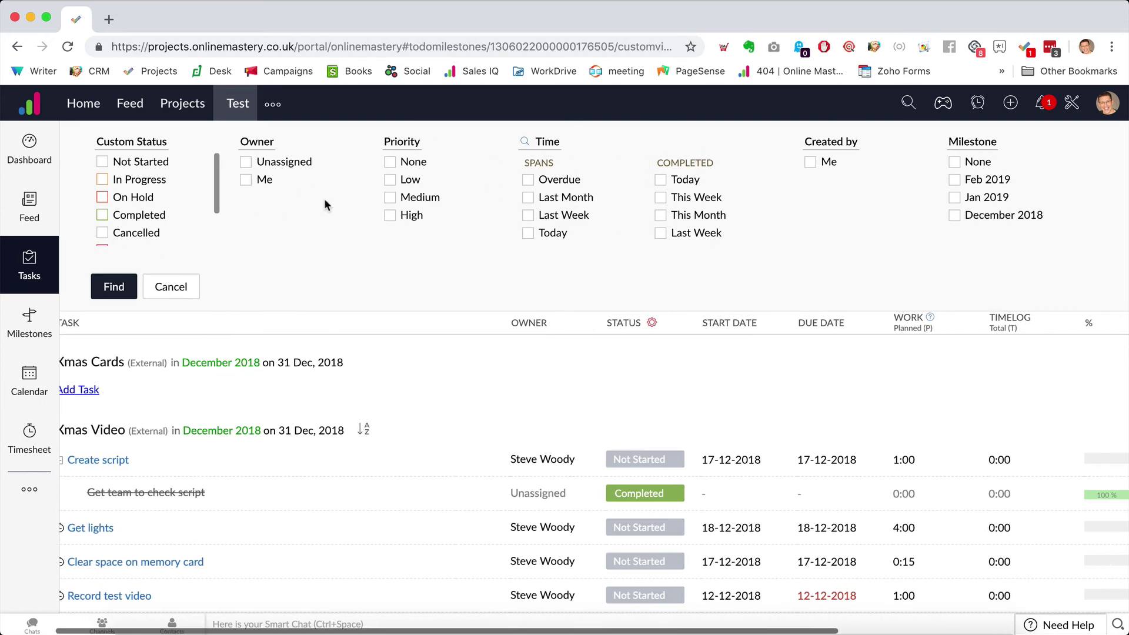
pyautogui.click(170, 287)
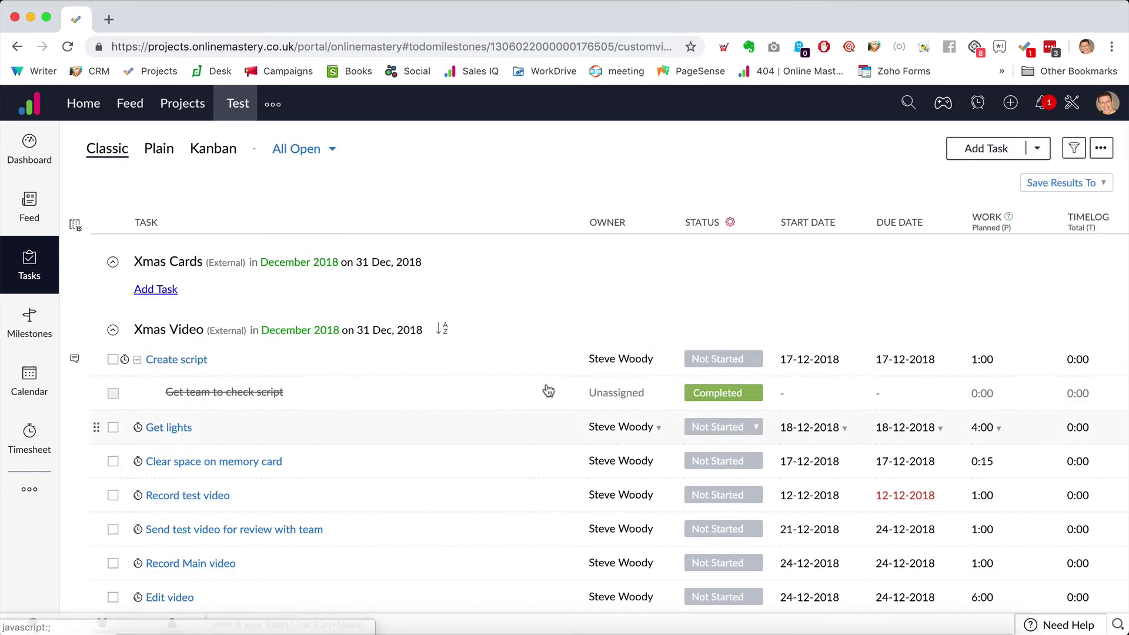
# - Look at the task list's export formats and its additional options for reordering, collapsing, importing and exporting tasks
pyautogui.click(1078, 184)
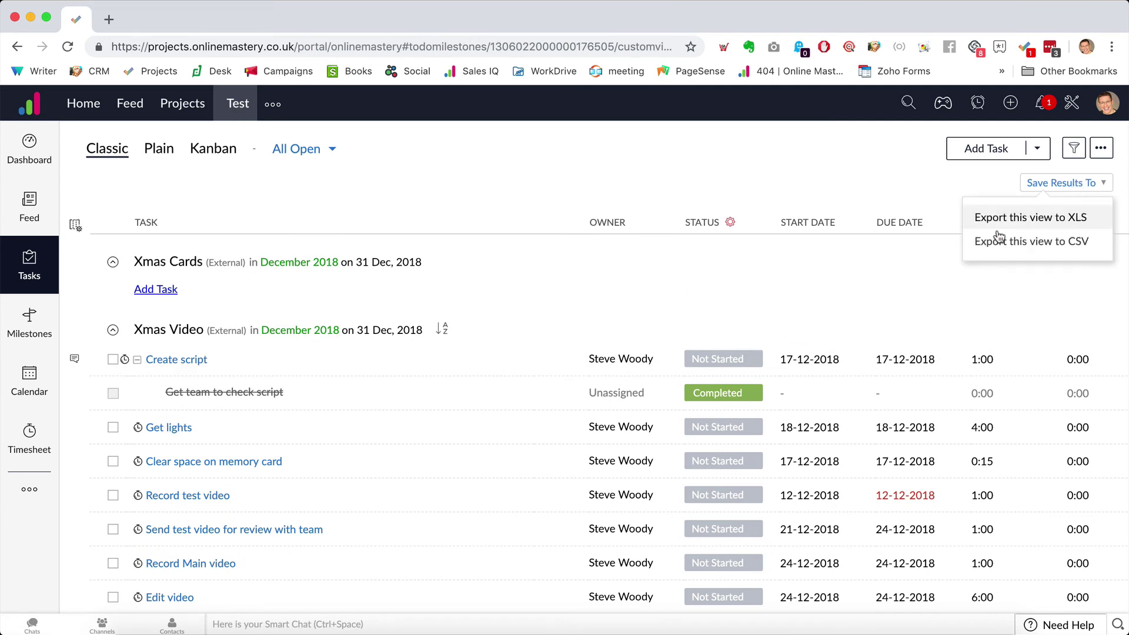
pyautogui.click(1101, 149)
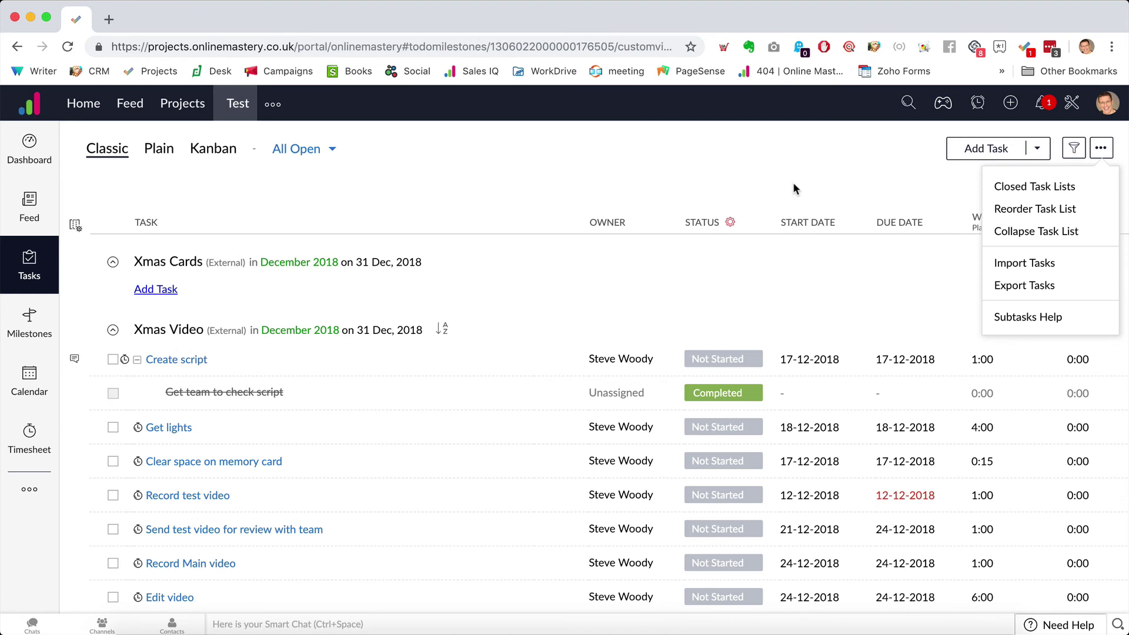
pyautogui.click(782, 151)
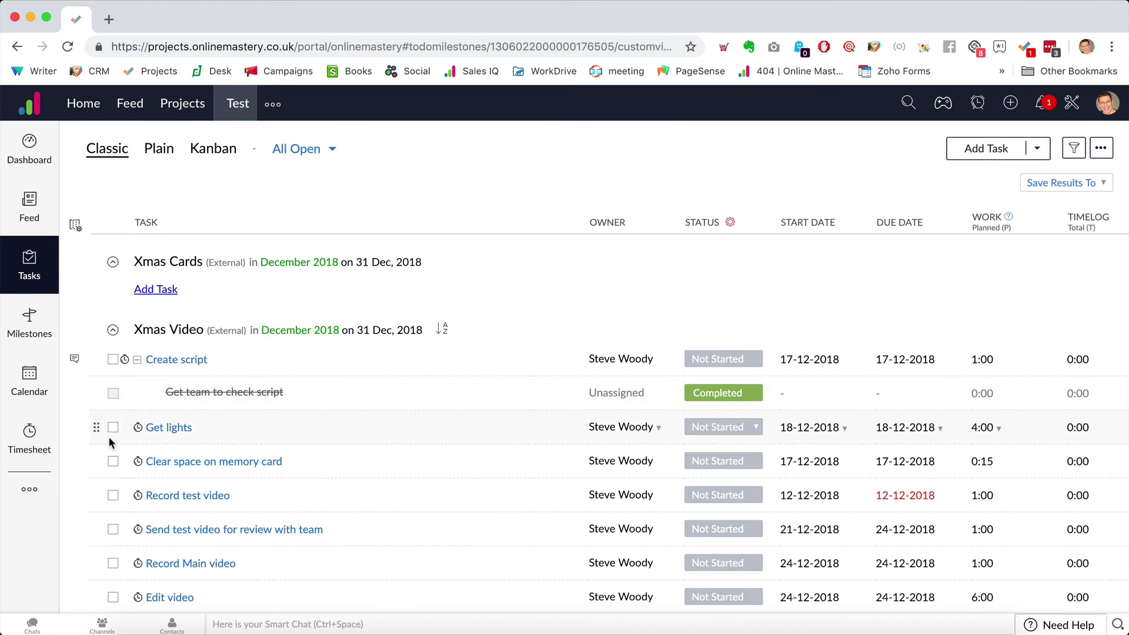
# - Start the timer on the Create script task and pause it from the Global Timer
pyautogui.click(126, 361)
pyautogui.click(975, 104)
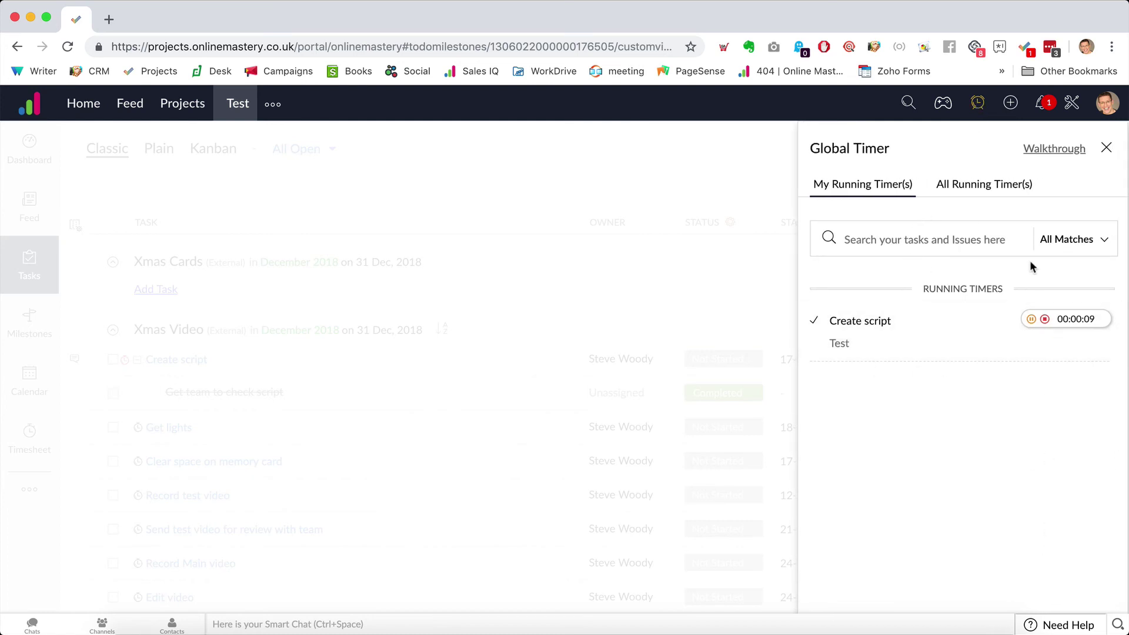
pyautogui.click(1032, 320)
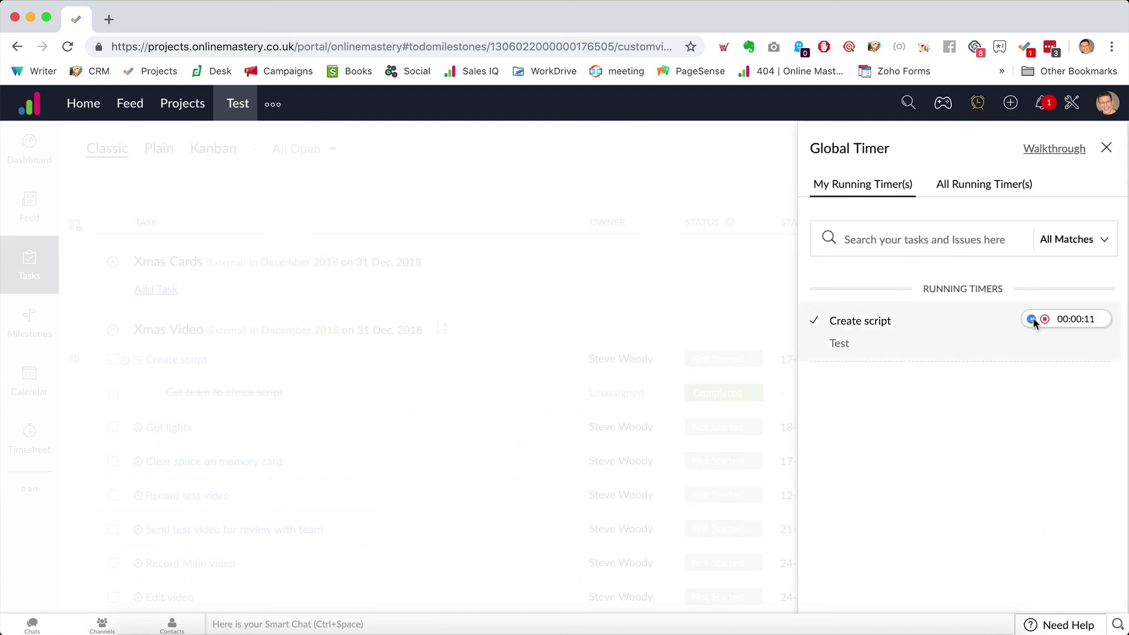
pyautogui.click(1105, 149)
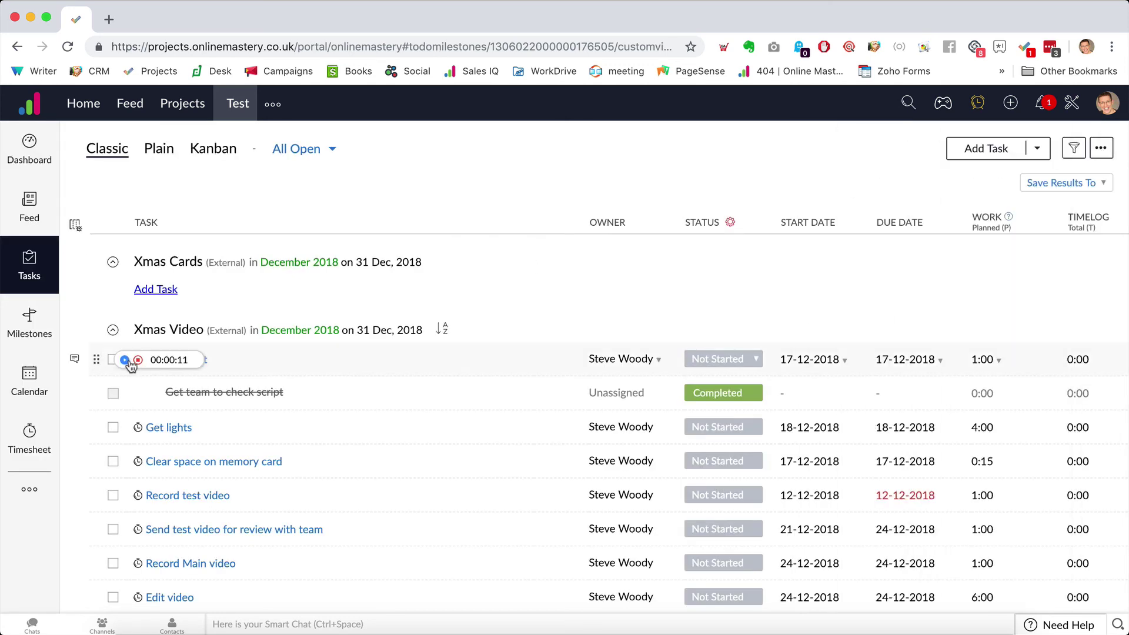
# - Resume and stop the Create script task's timer, and save the time log as Non Billable
pyautogui.click(125, 361)
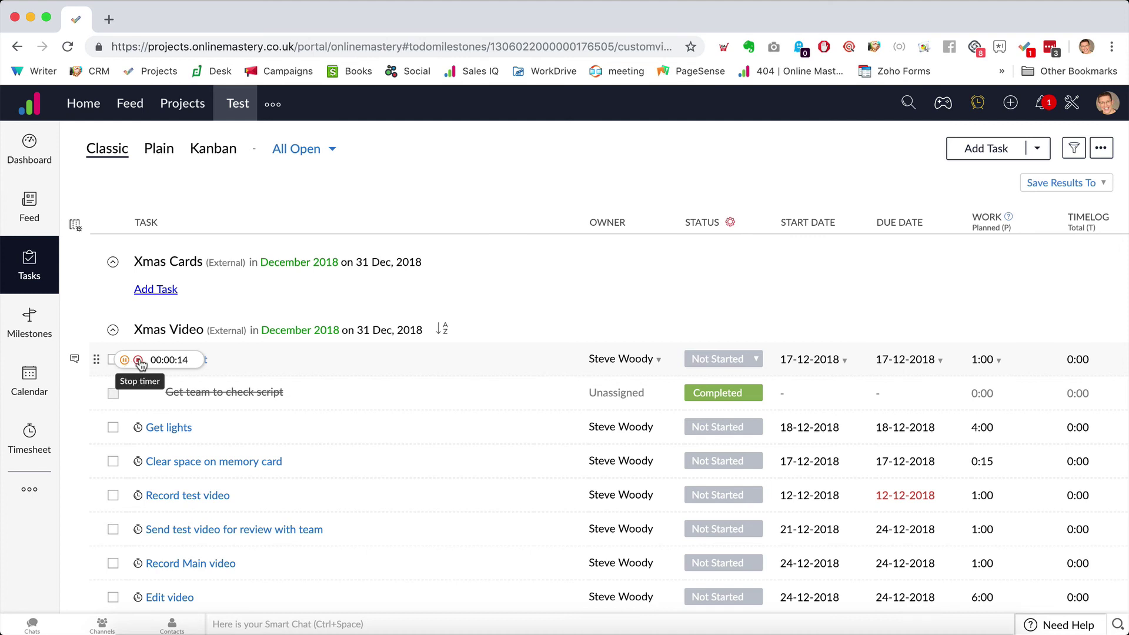
pyautogui.click(139, 361)
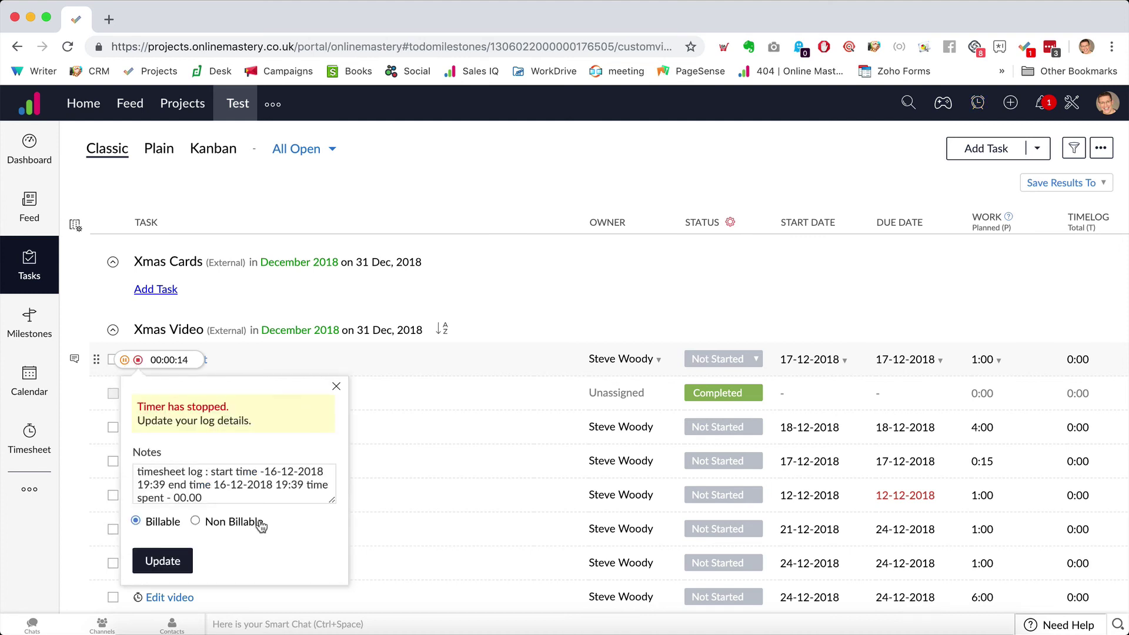
pyautogui.click(230, 521)
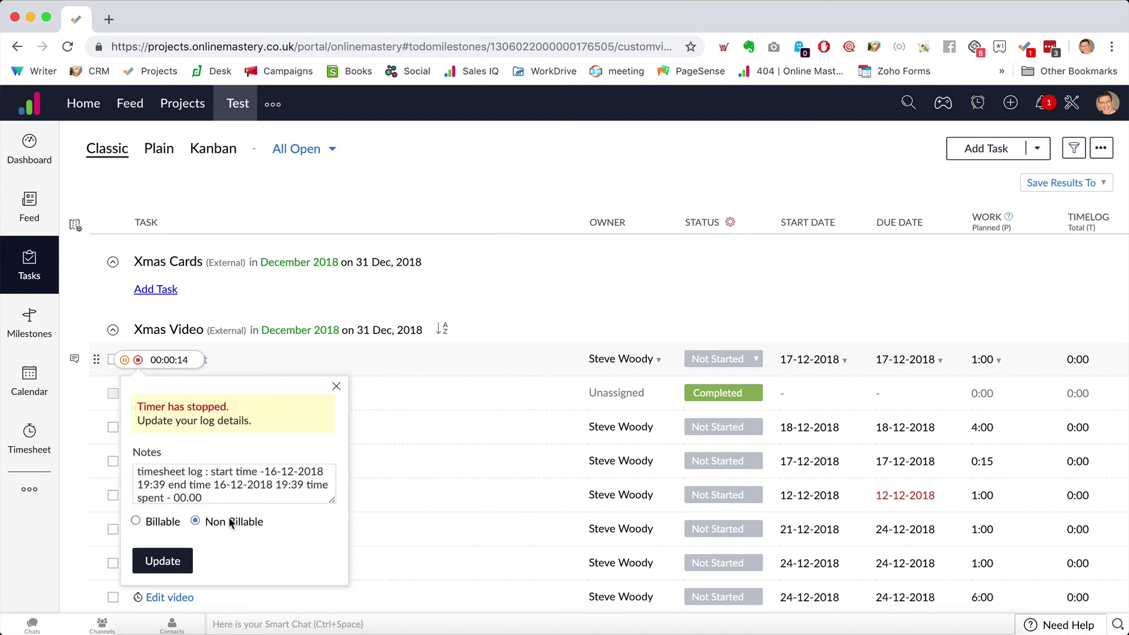
pyautogui.click(150, 561)
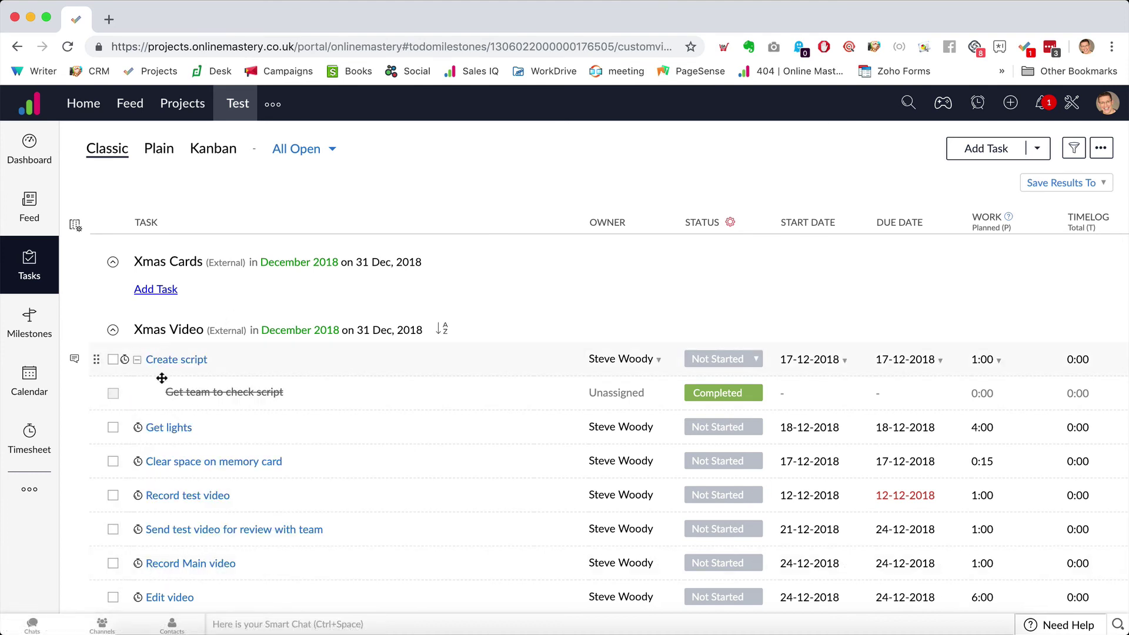
# - Start a new timer on the Create script task and check its billable and non-billable time log in the task list
pyautogui.click(125, 361)
pyautogui.click(40, 257)
pyautogui.moveTo(1081, 359)
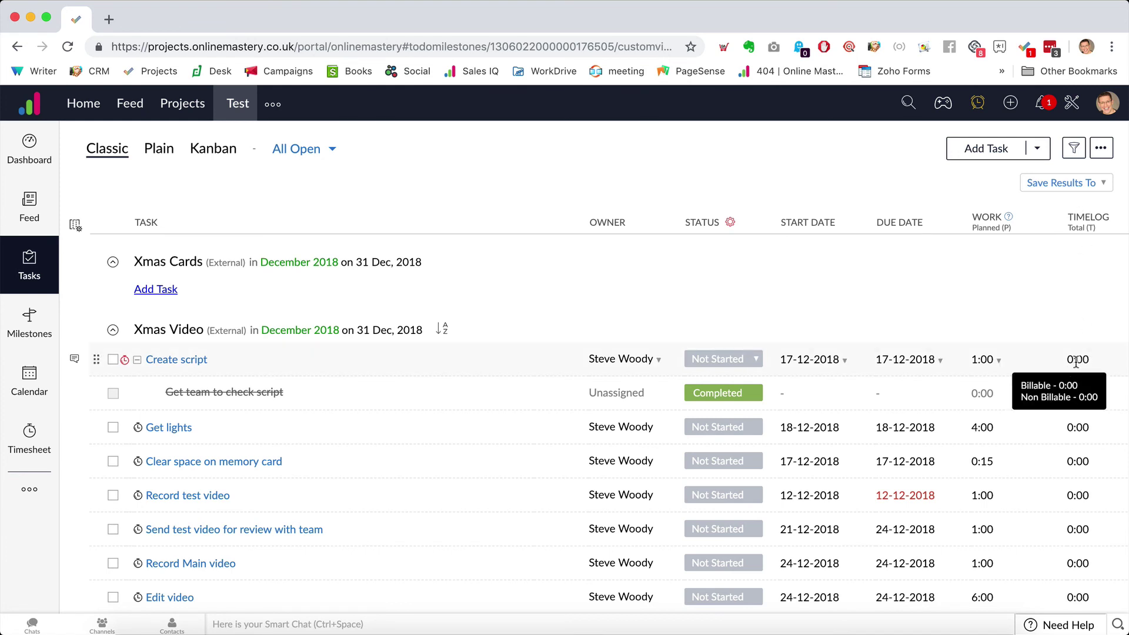
# - View the project's timesheet and look at the grouping options for its log entries
pyautogui.click(29, 438)
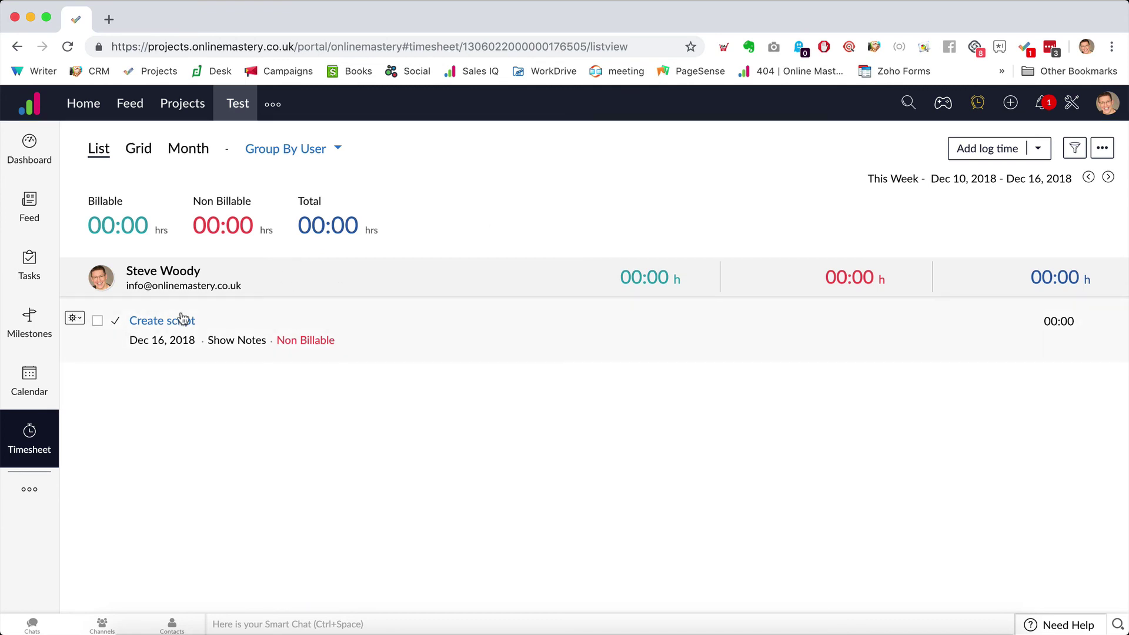
pyautogui.click(281, 152)
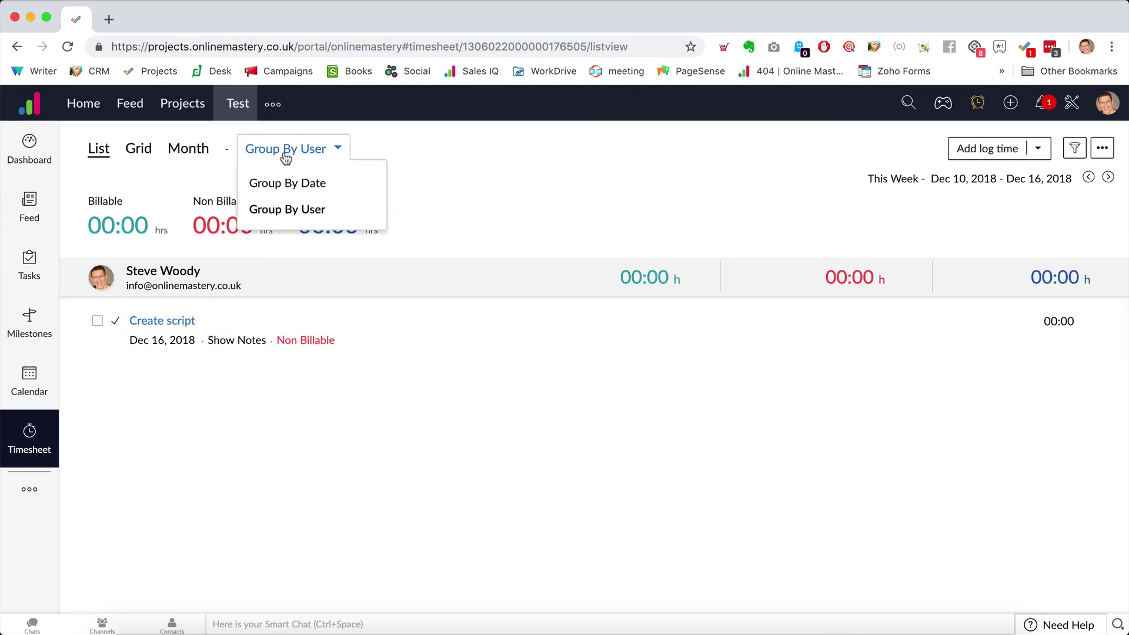
pyautogui.click(217, 146)
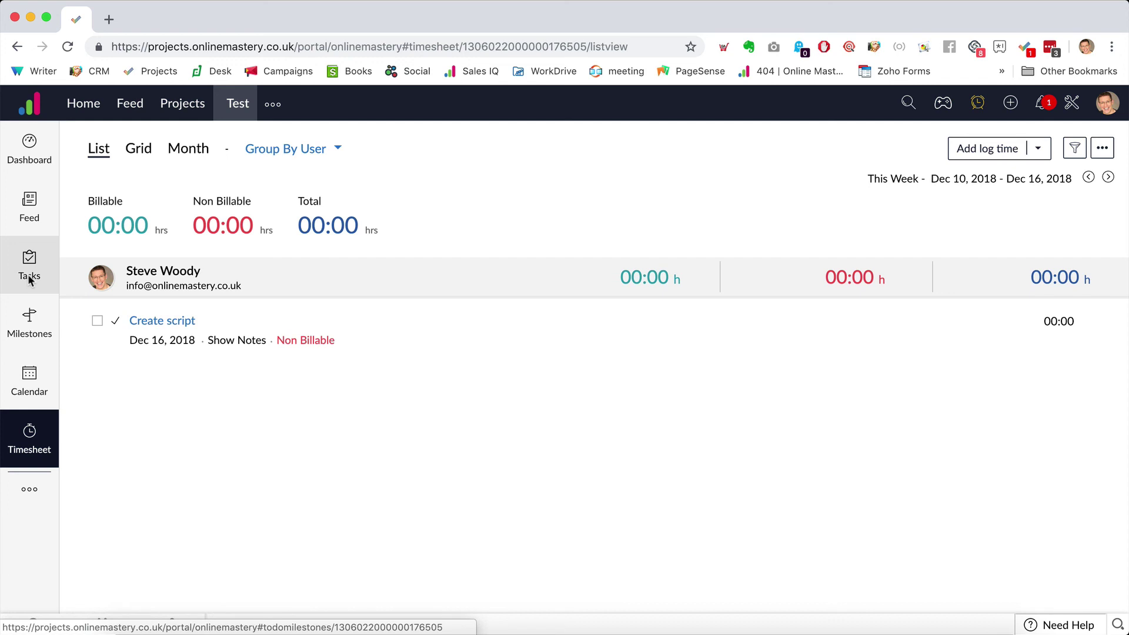
pyautogui.moveTo(152, 340)
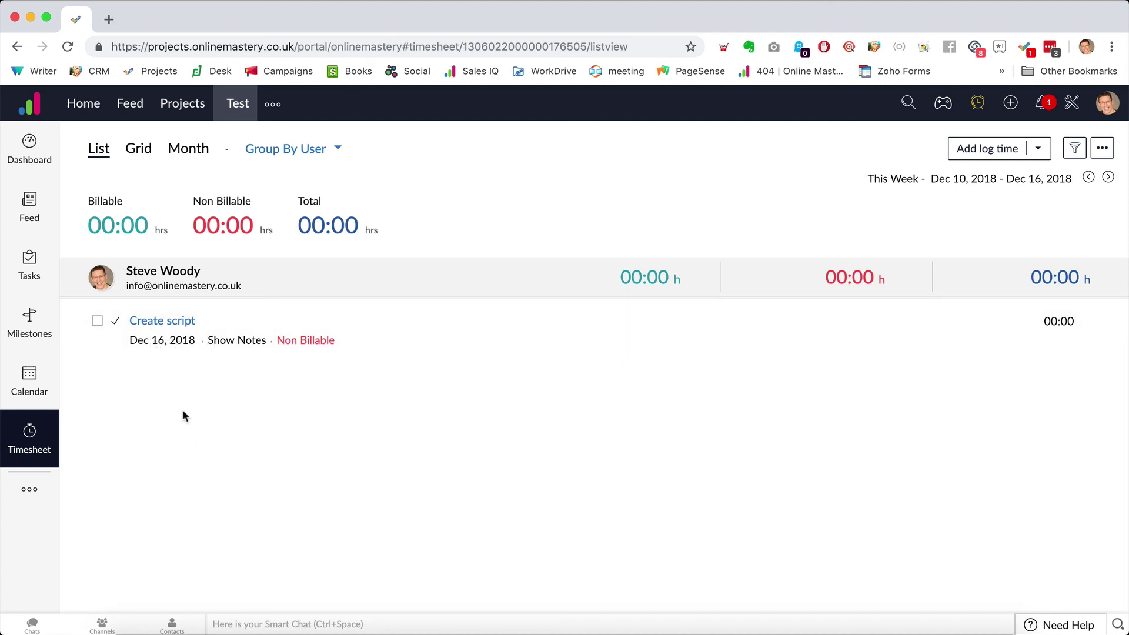
# - Return to the task list, stop the Create script timer and save the time log as Billable
pyautogui.click(32, 263)
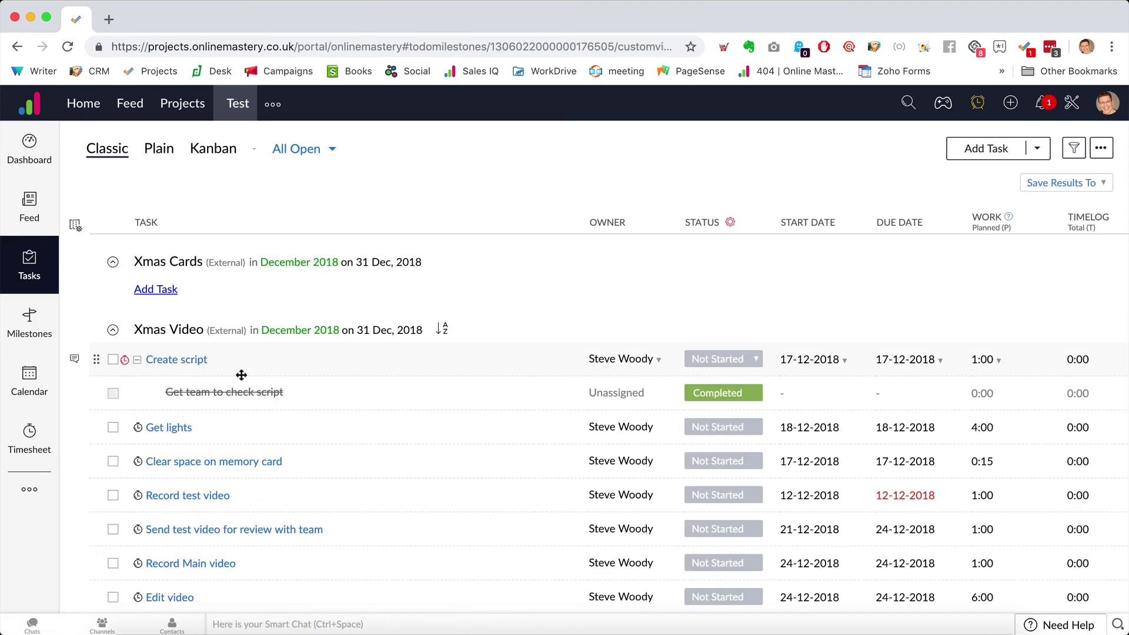
pyautogui.moveTo(124, 359)
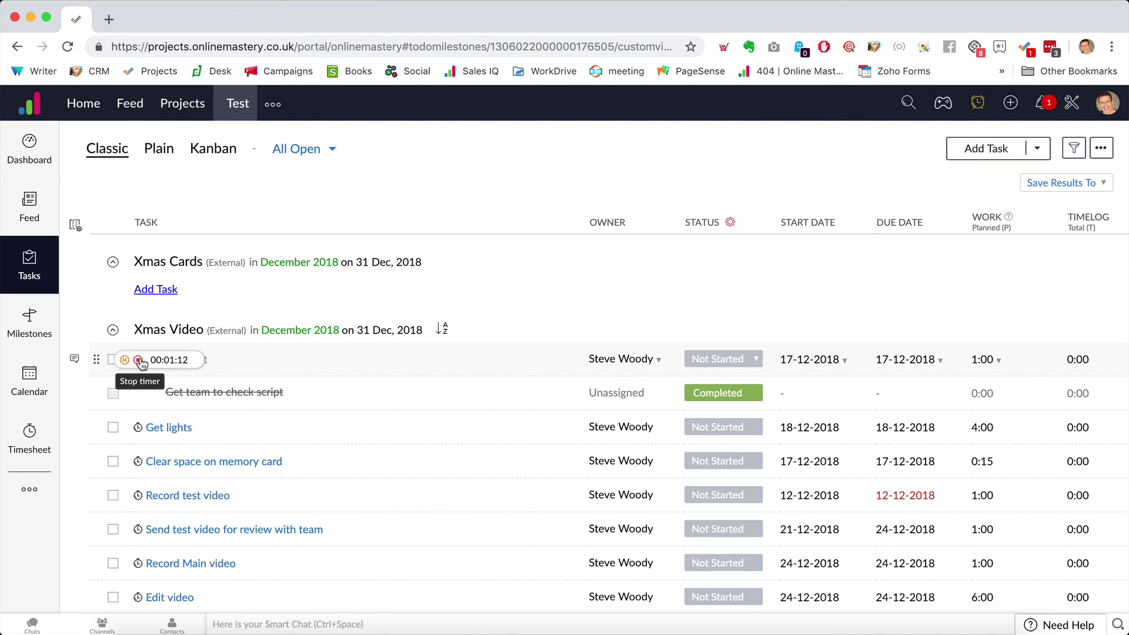
pyautogui.click(139, 360)
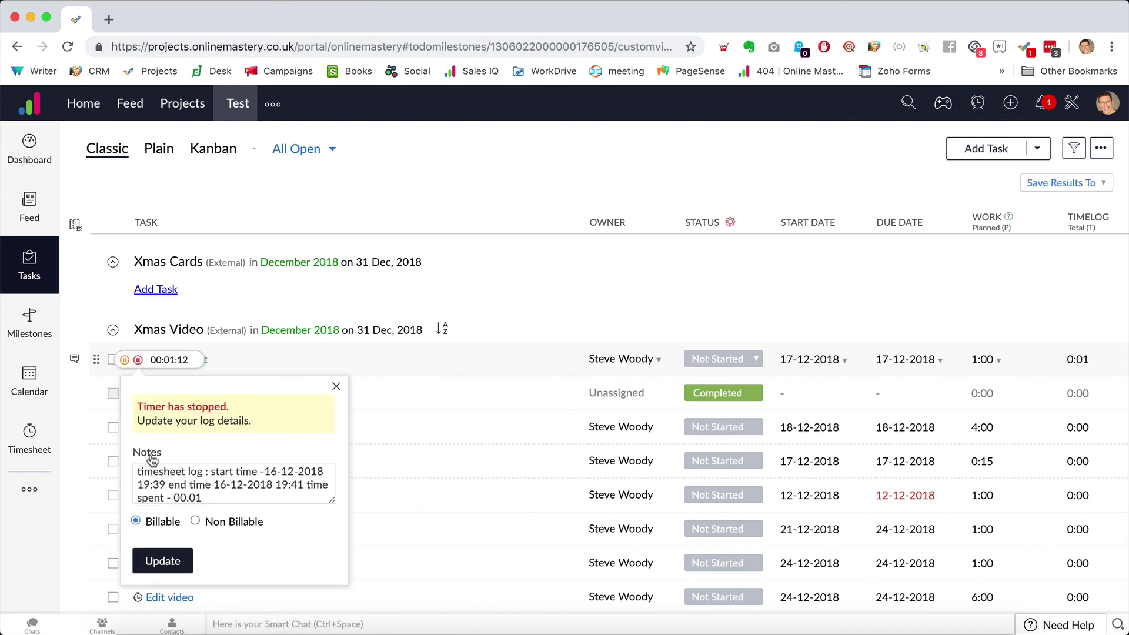
pyautogui.click(162, 559)
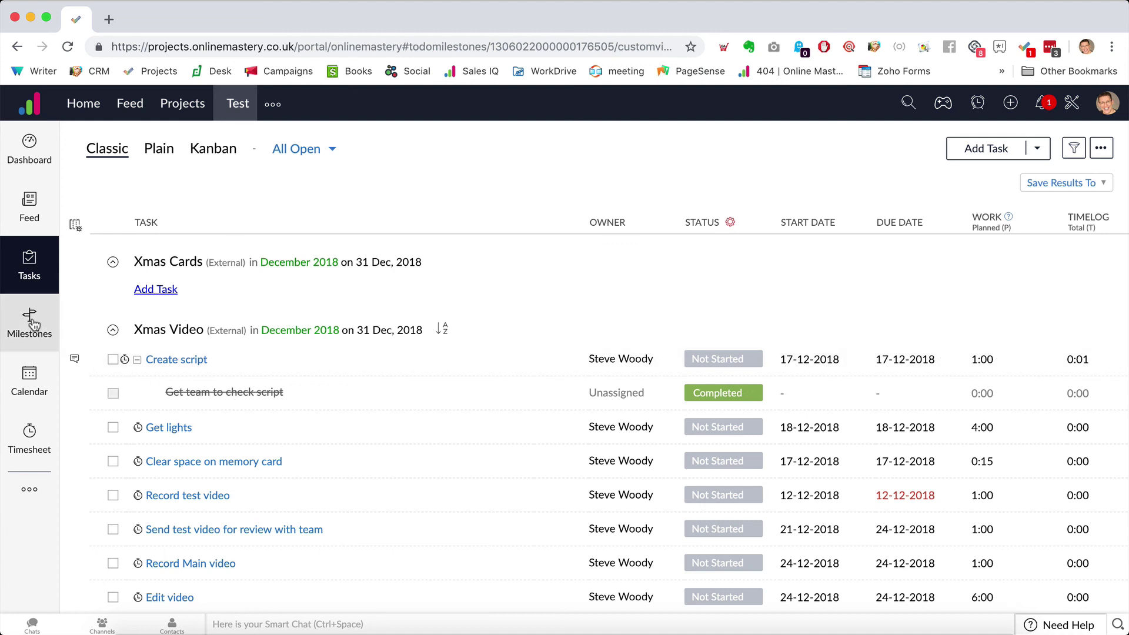
# - Check the Create script log entries in the timesheet and the task's logged time in the task list
pyautogui.click(32, 444)
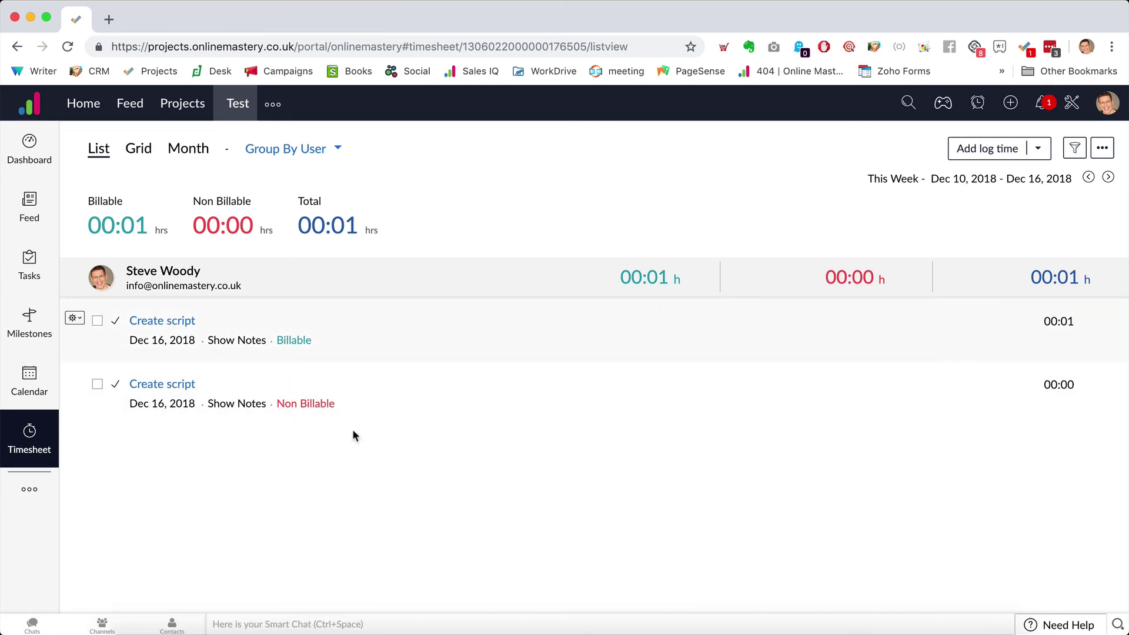
pyautogui.click(31, 262)
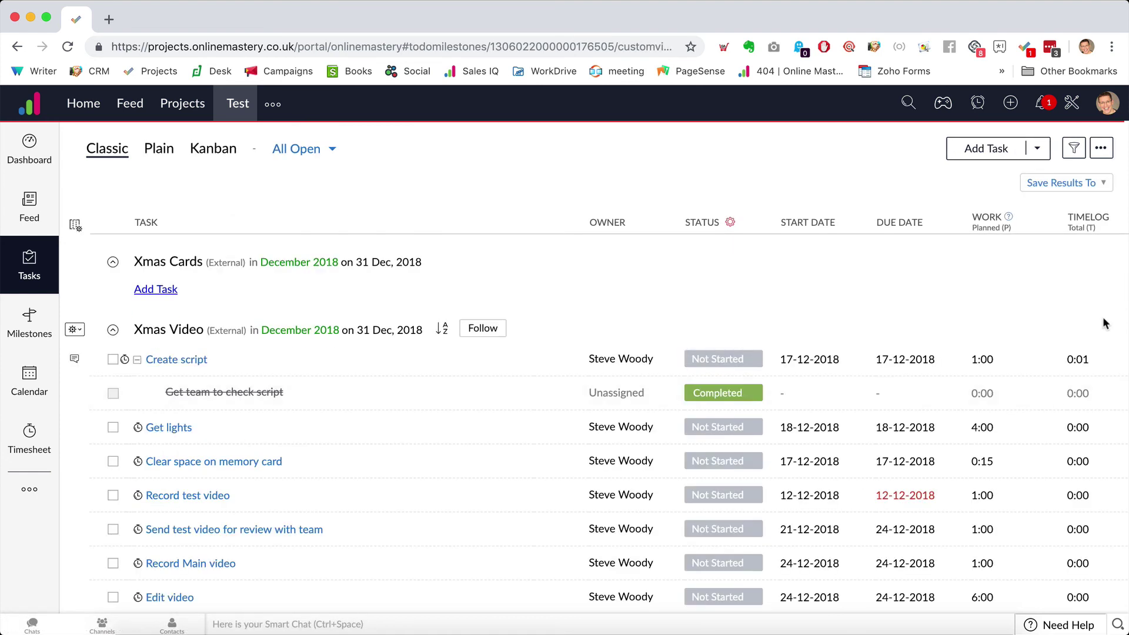
pyautogui.moveTo(1088, 360)
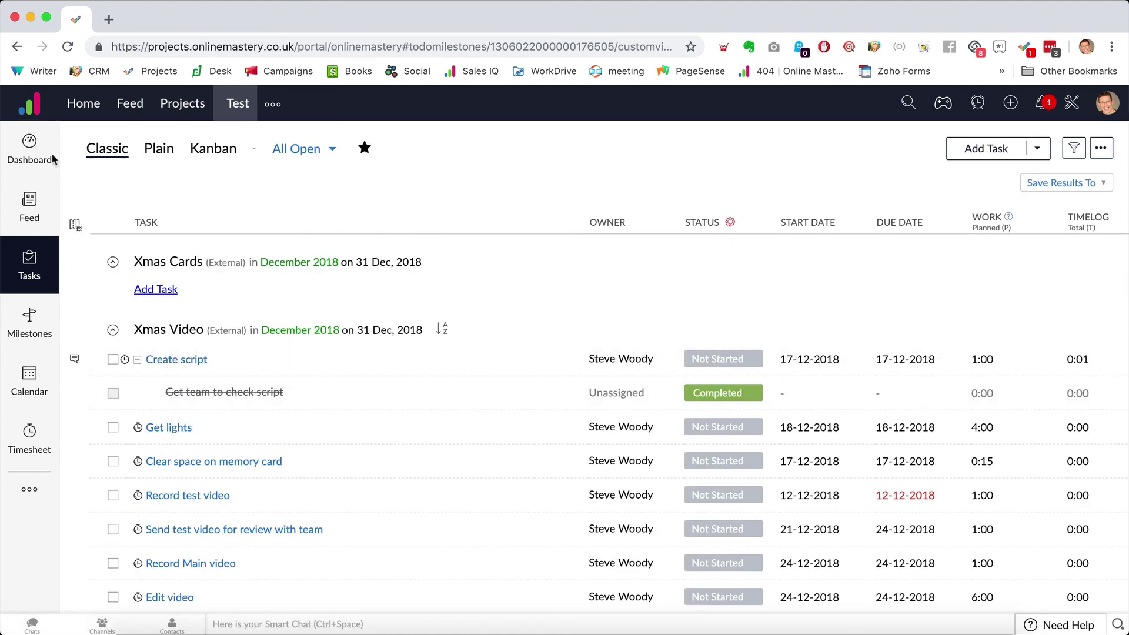
# - Review the project dashboard's charts, including overdue items, planned versus actual hours, and the timesheet summary
pyautogui.click(21, 158)
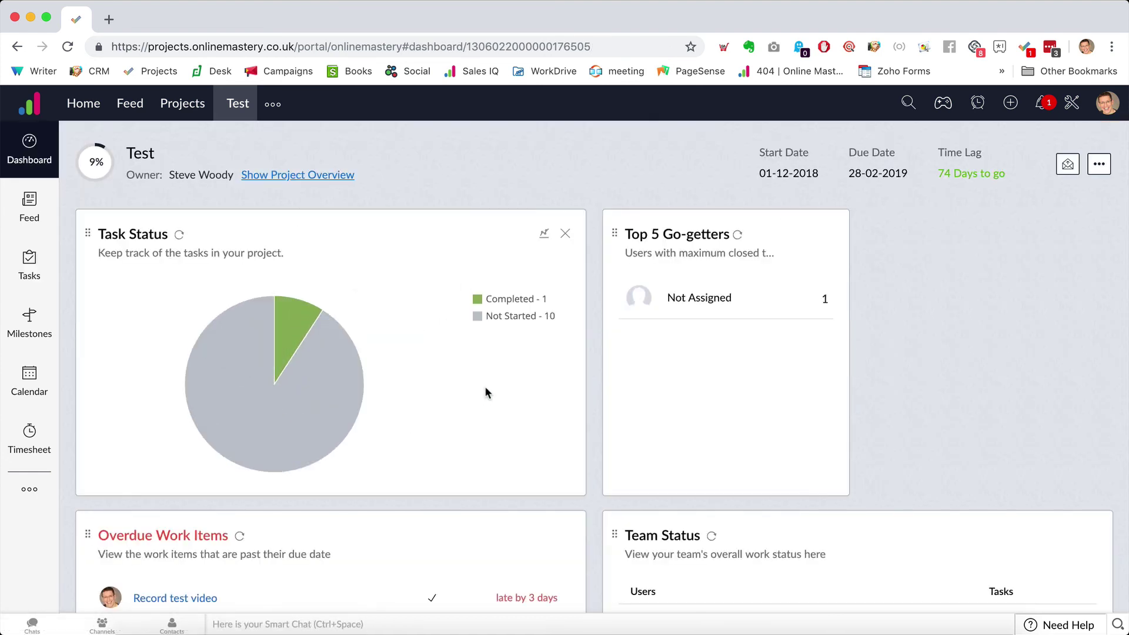
pyautogui.scroll(-15, 493, 402)
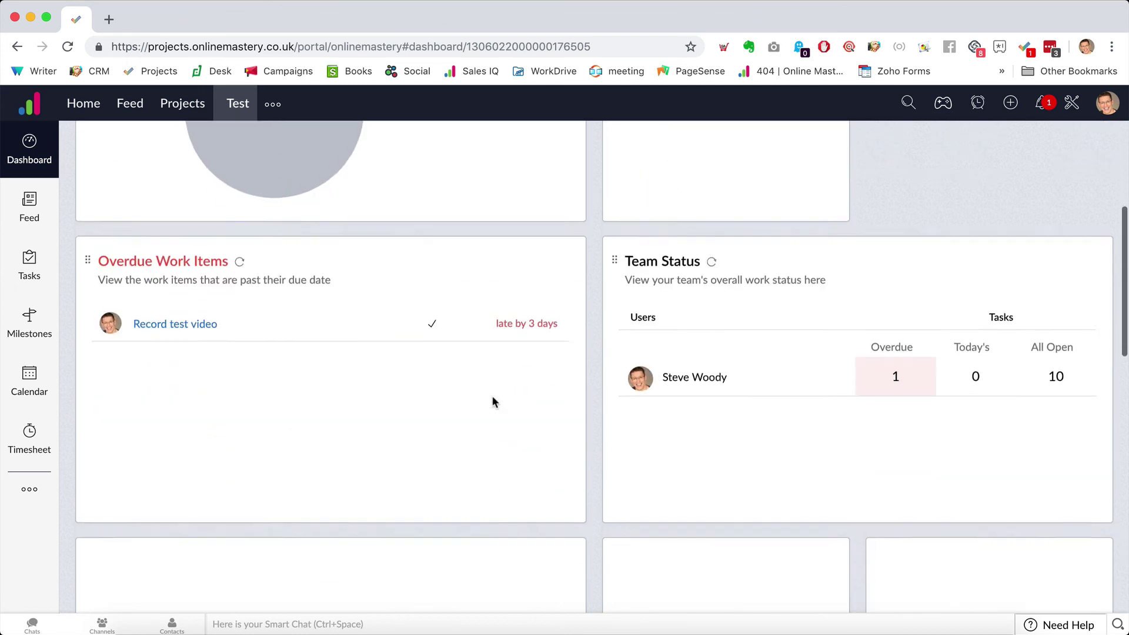
pyautogui.scroll(-4, 493, 402)
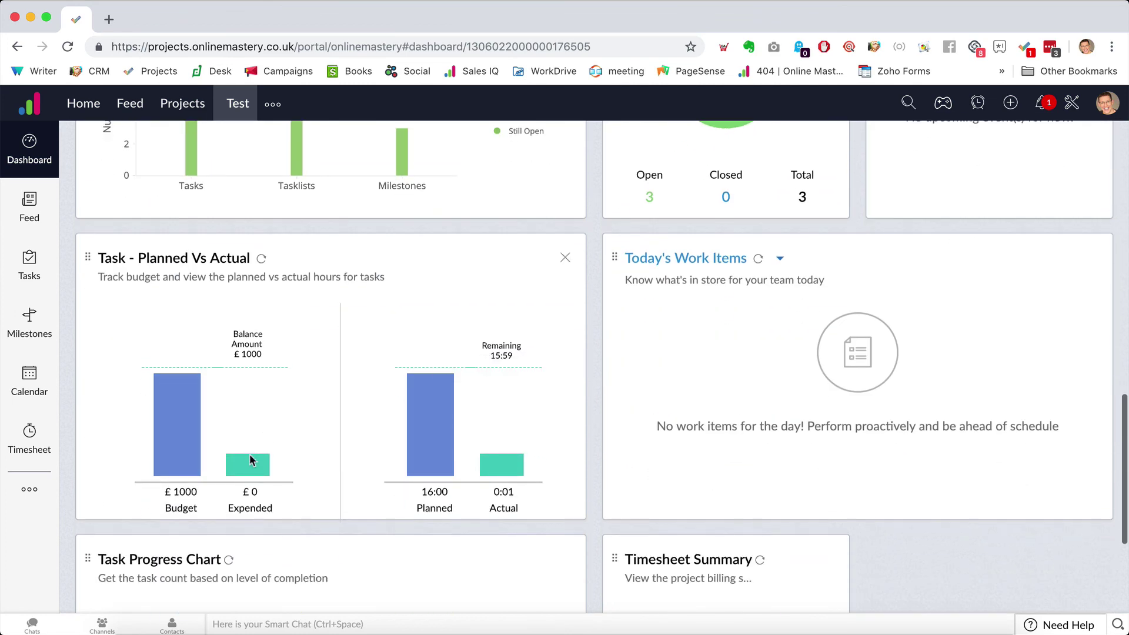
pyautogui.moveTo(513, 482)
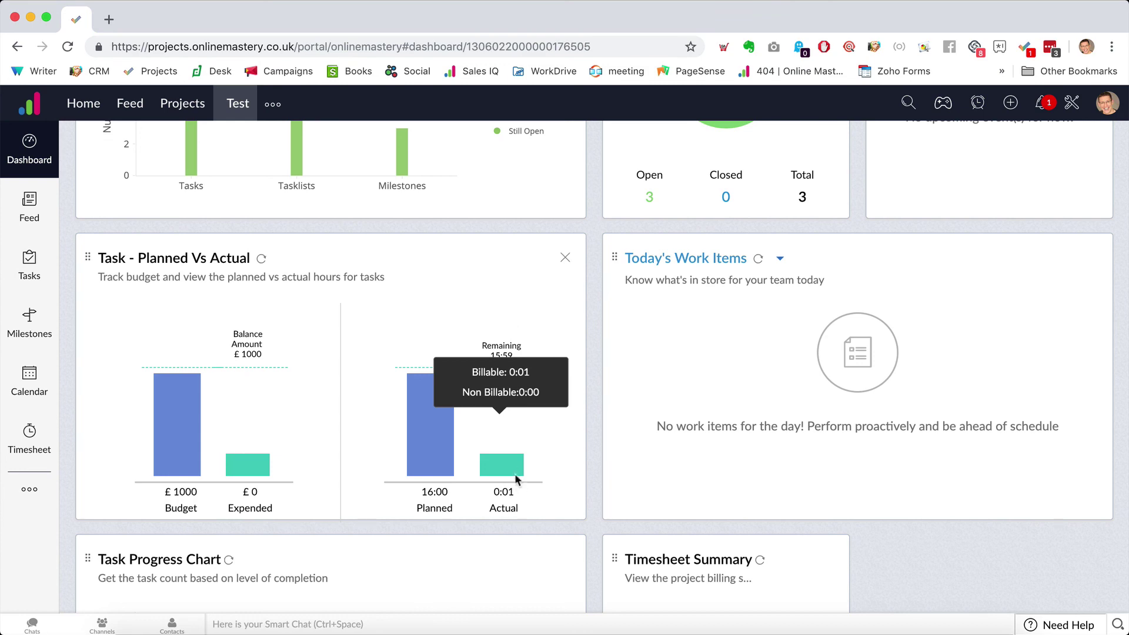
pyautogui.scroll(-4, 517, 485)
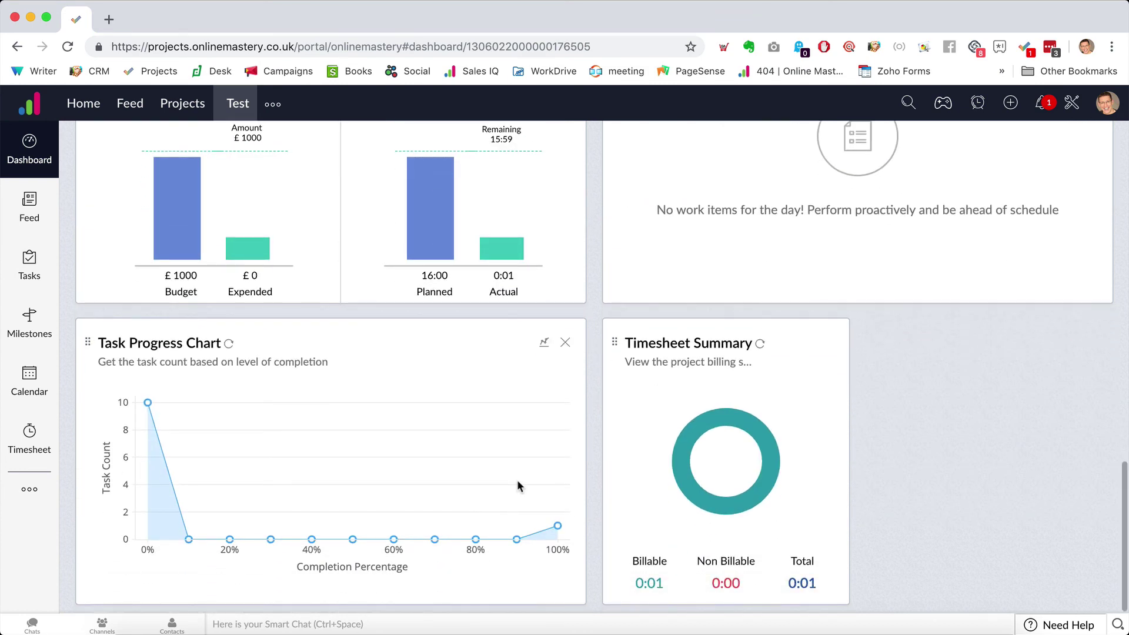
pyautogui.scroll(15, 828, 383)
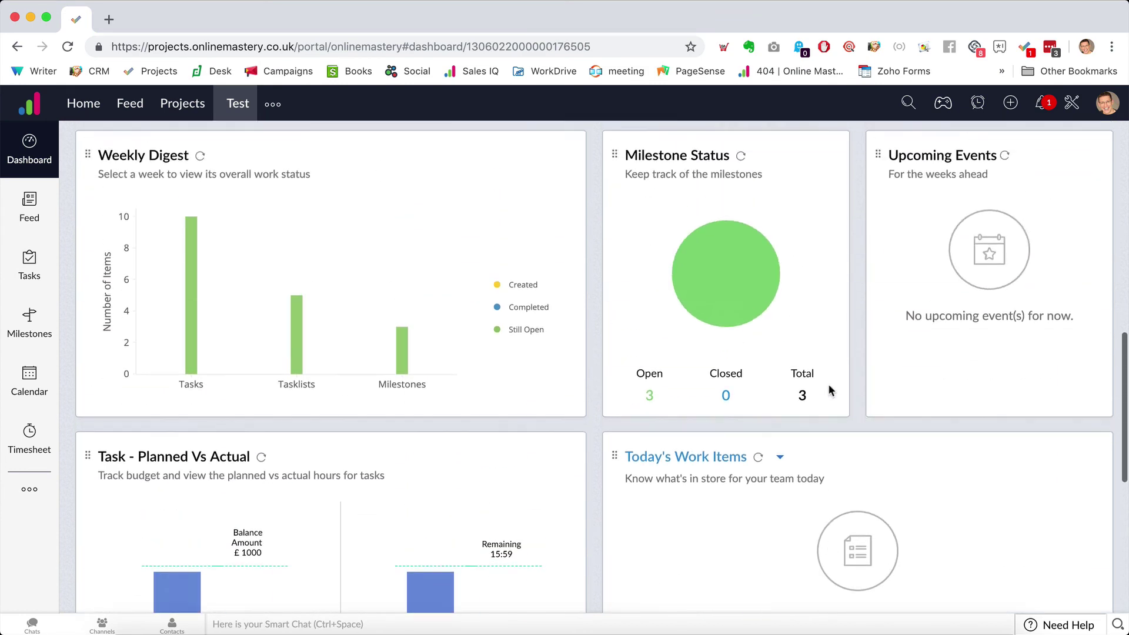
pyautogui.scroll(6, 828, 390)
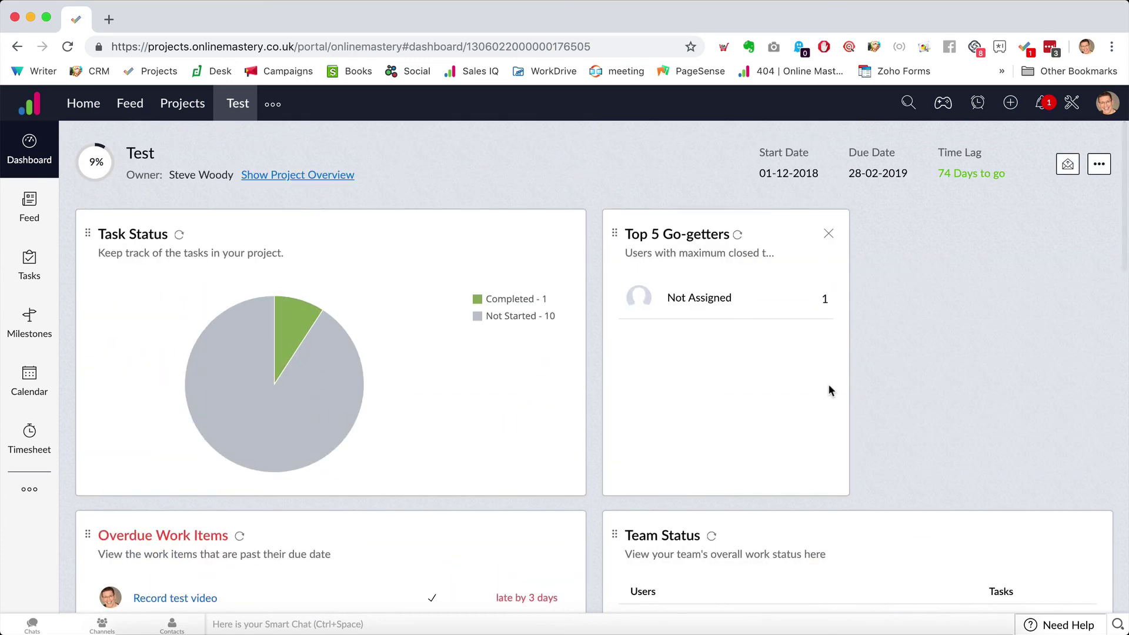